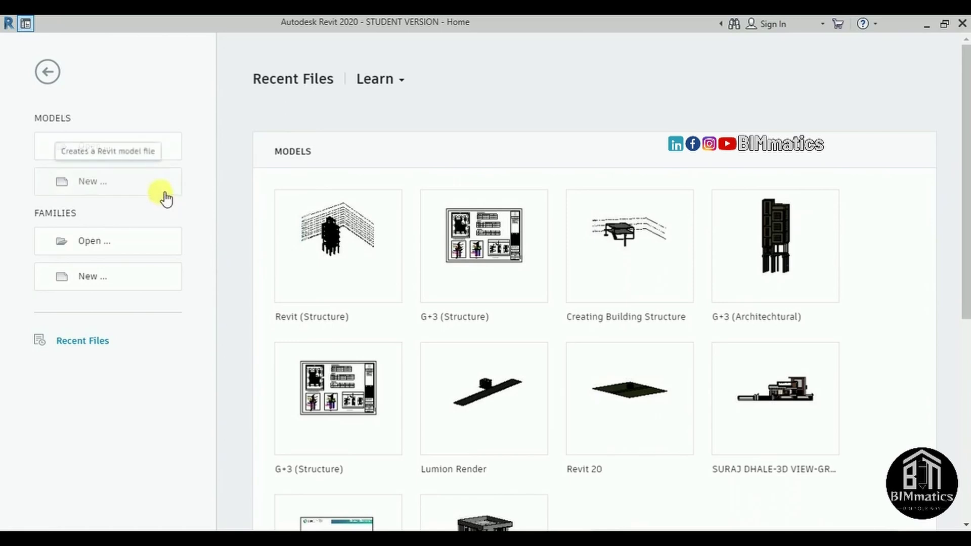
- Create a new project based on the Structural Template
left_click(148, 191)
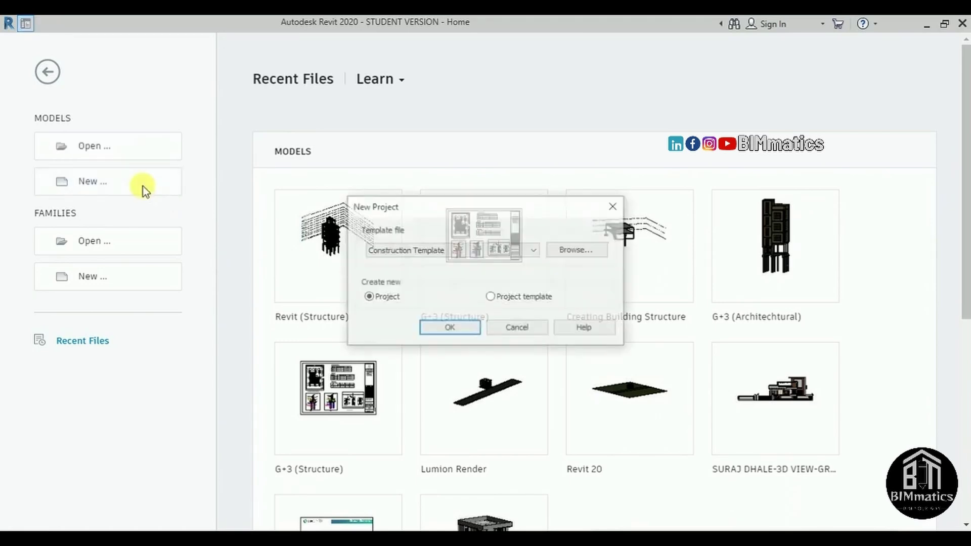
left_click(424, 250)
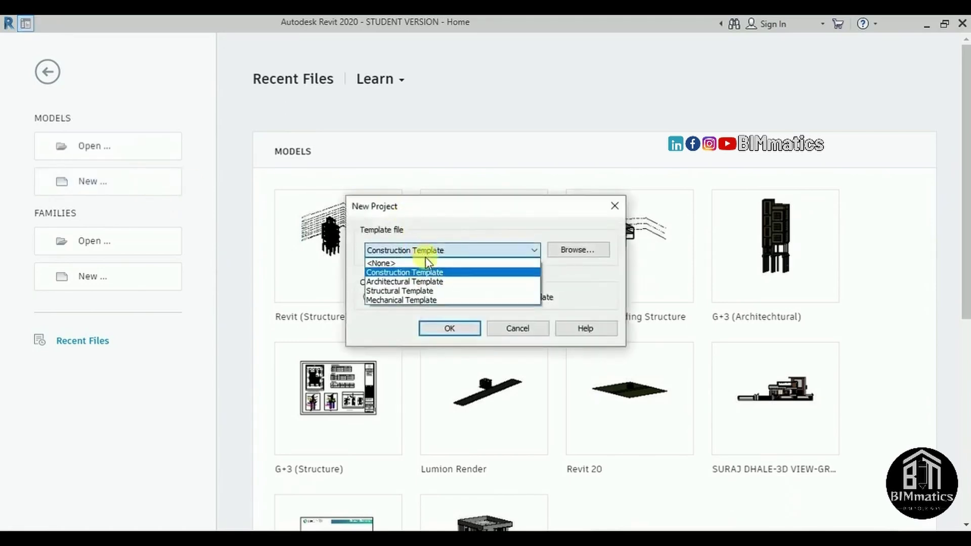
left_click(430, 291)
left_click(445, 328)
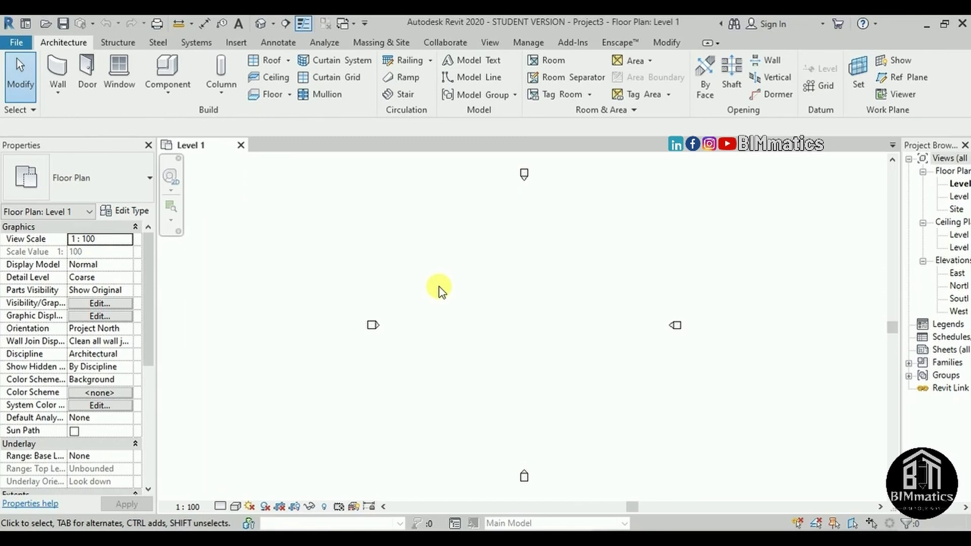
- Set the project's Length unit format to millimetres rounded to 1 decimal place
key("u")
key("n")
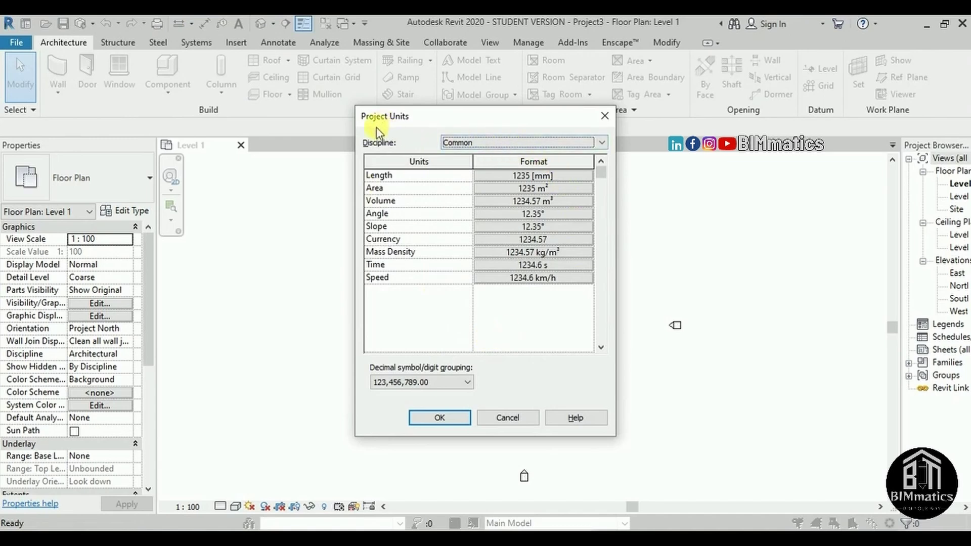
left_click(508, 143)
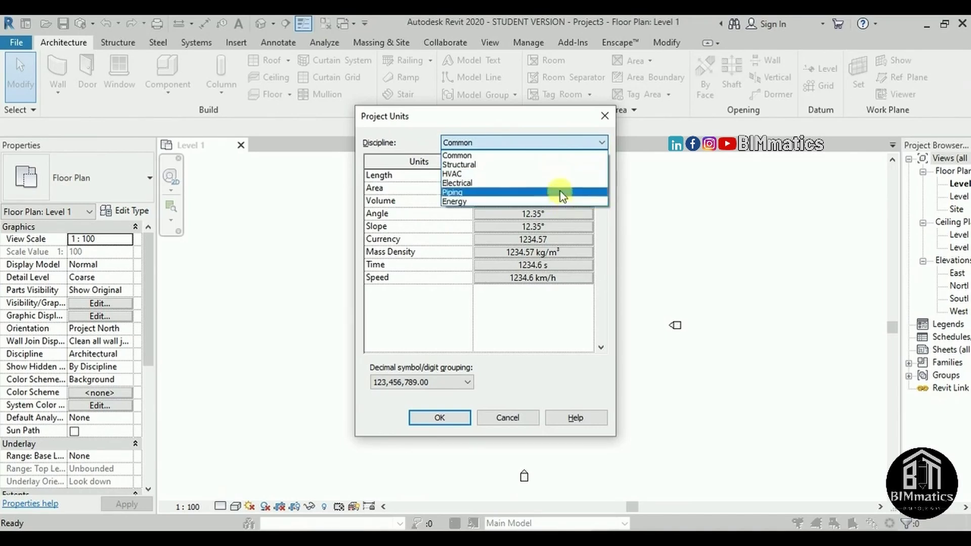
key("Escape")
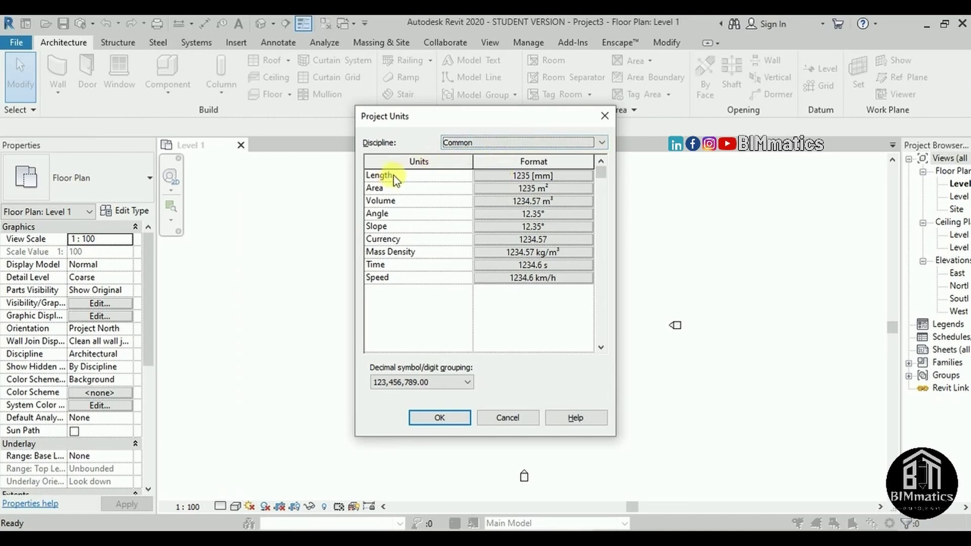
left_click(537, 175)
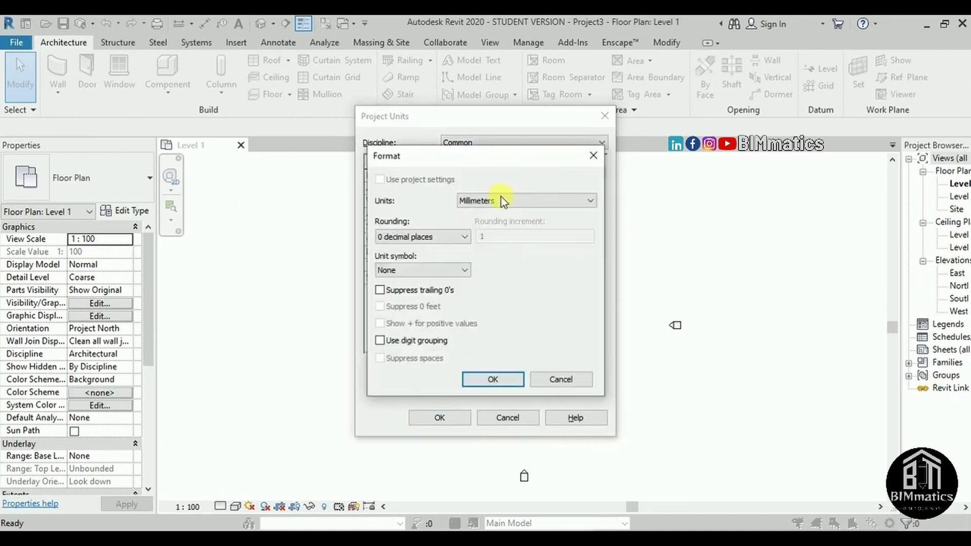
left_click(524, 201)
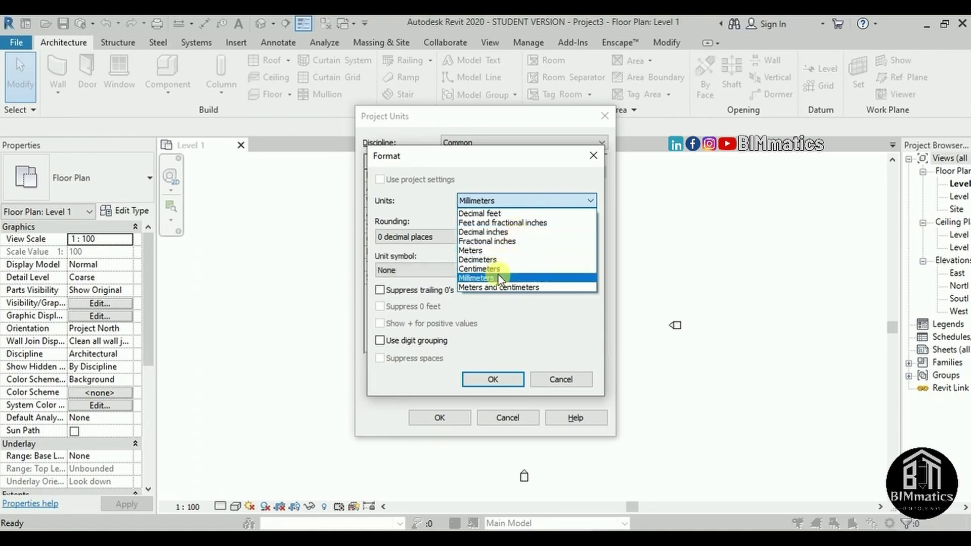
left_click(524, 169)
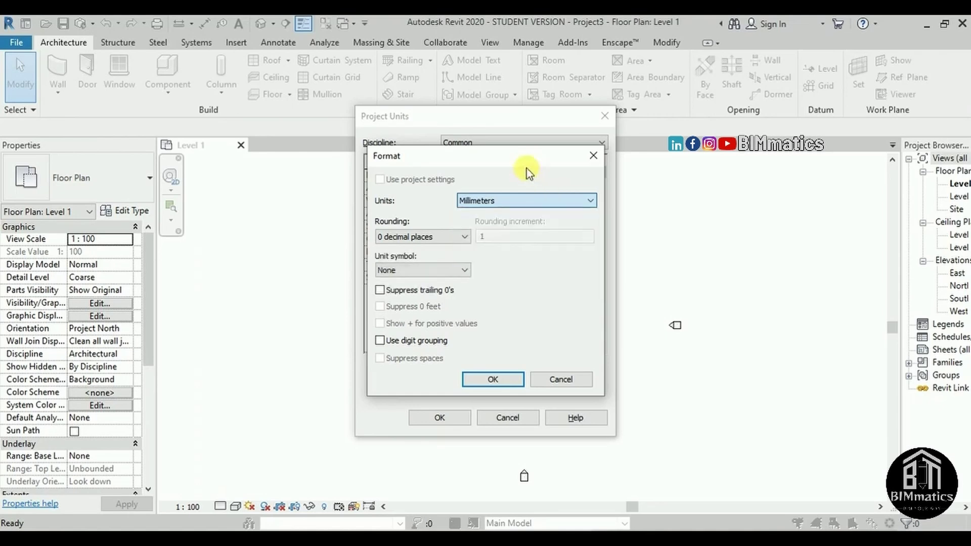
left_click(463, 238)
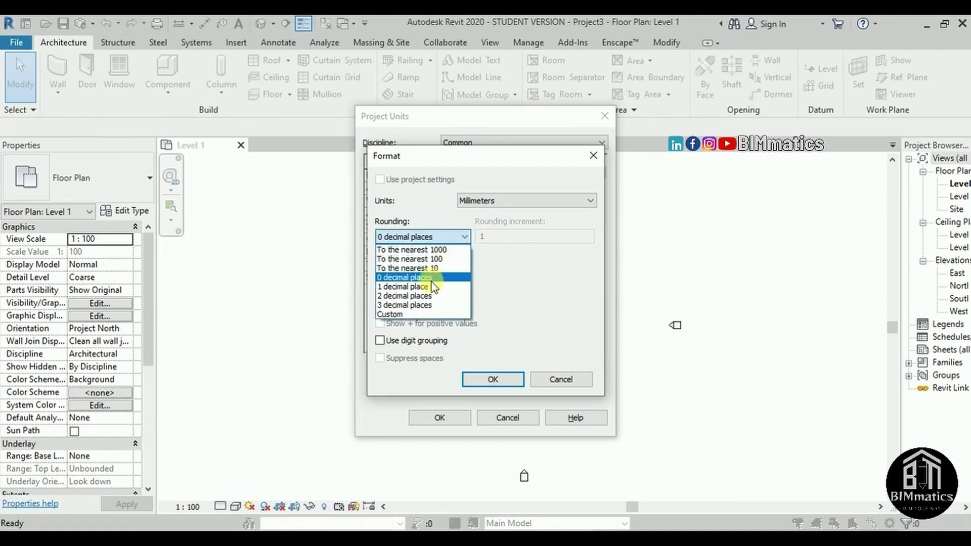
left_click(404, 287)
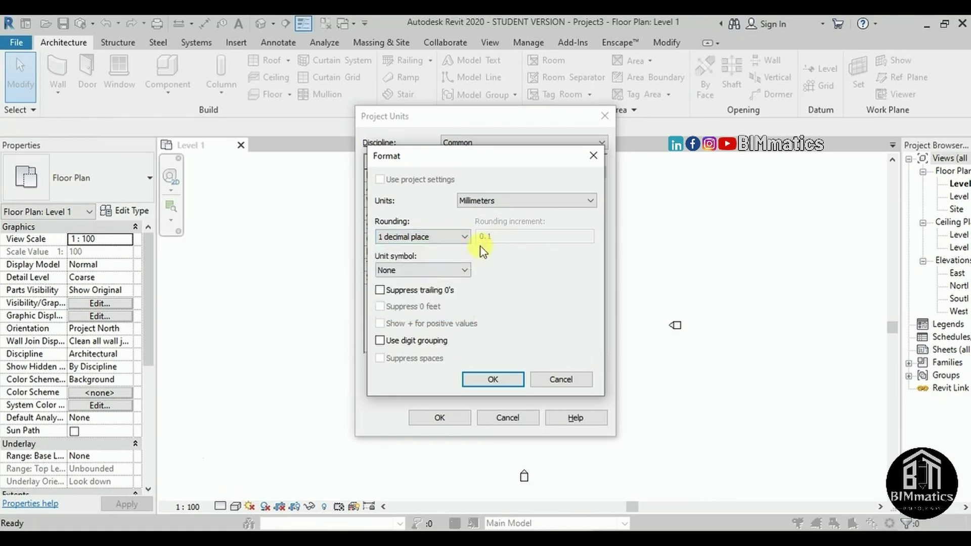
key("Return")
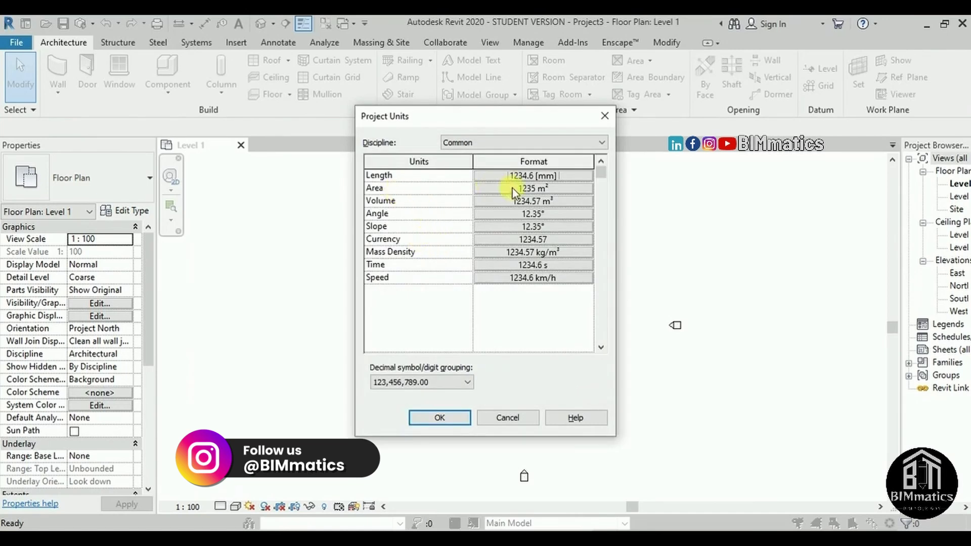
left_click(528, 189)
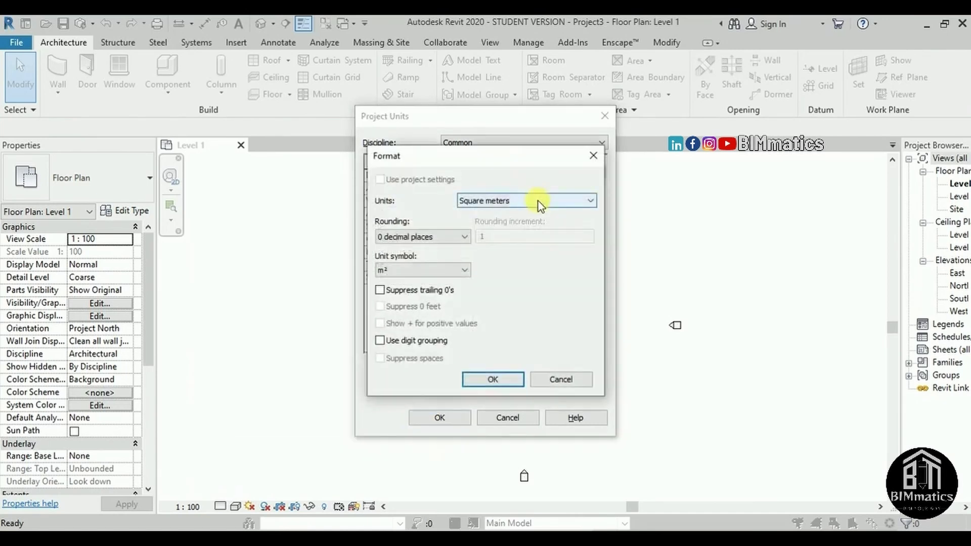
left_click(540, 202)
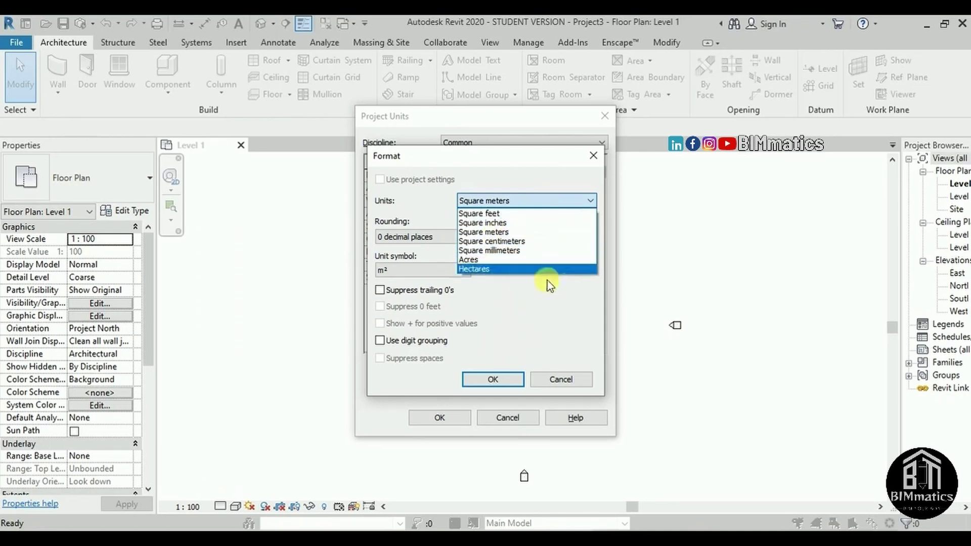
key("Escape")
key("Escape")
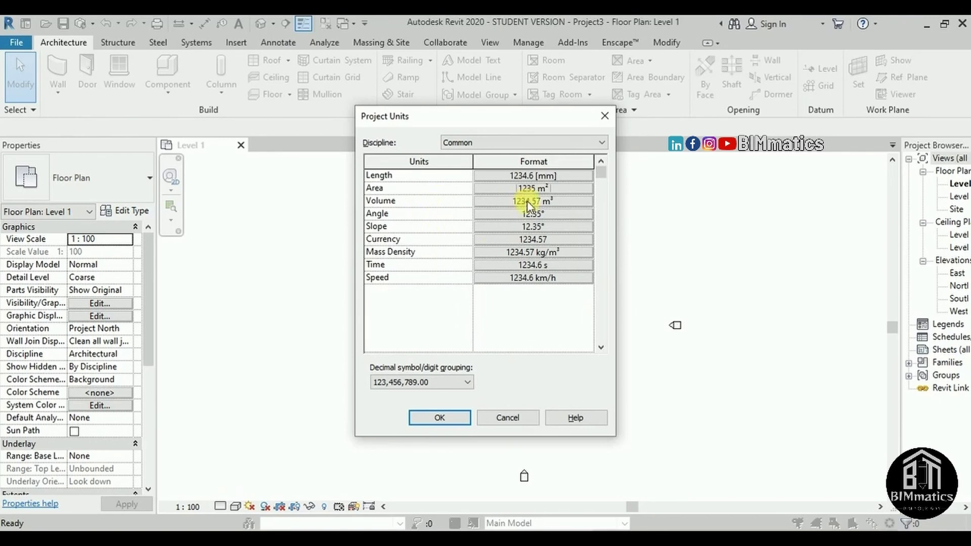
- Apply the project units and open the East elevation view from a widened Project Browser
left_click(439, 417)
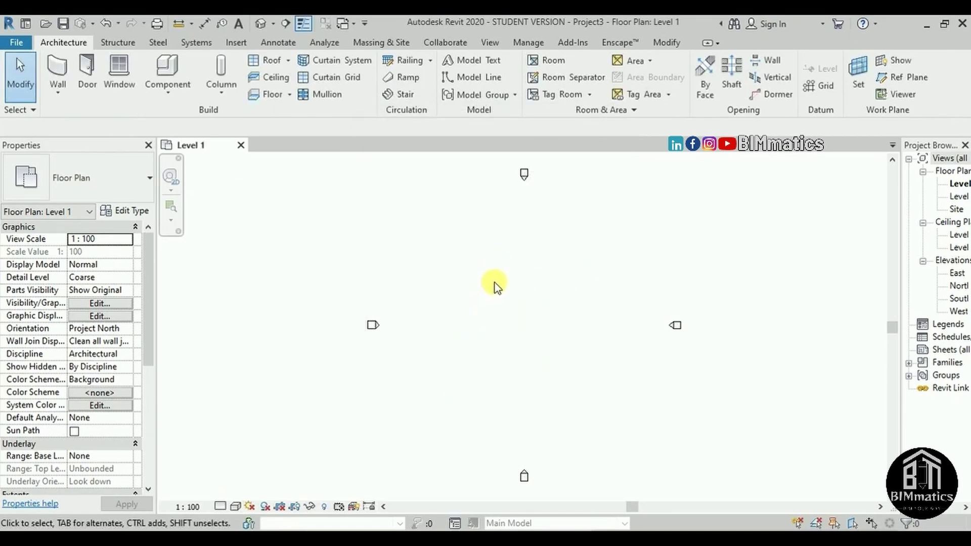
left_click_drag(903, 284, 848, 278)
double_click(904, 272)
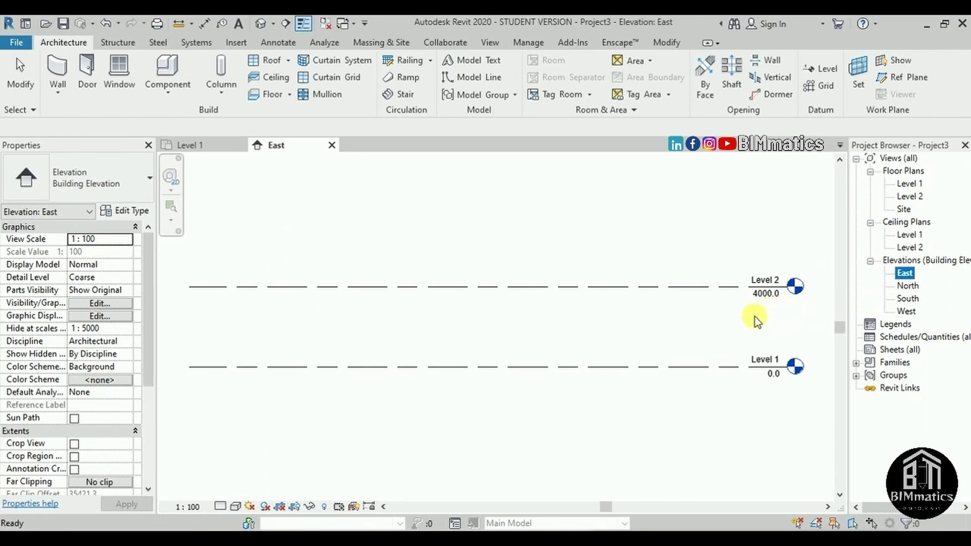
- Add a level 3000 mm above Level 2, with its ends aligned to those of the existing levels
scroll(728, 353, "down", 2)
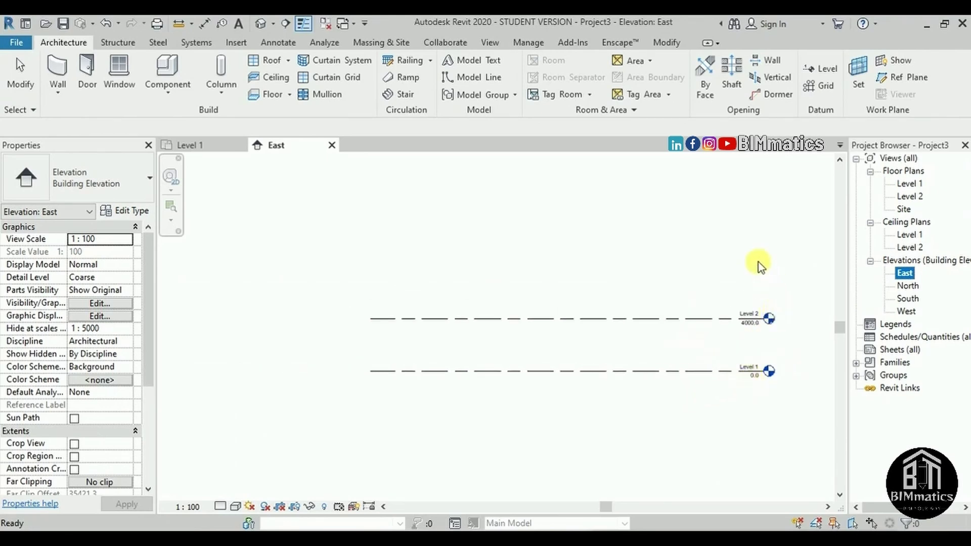
left_click(822, 74)
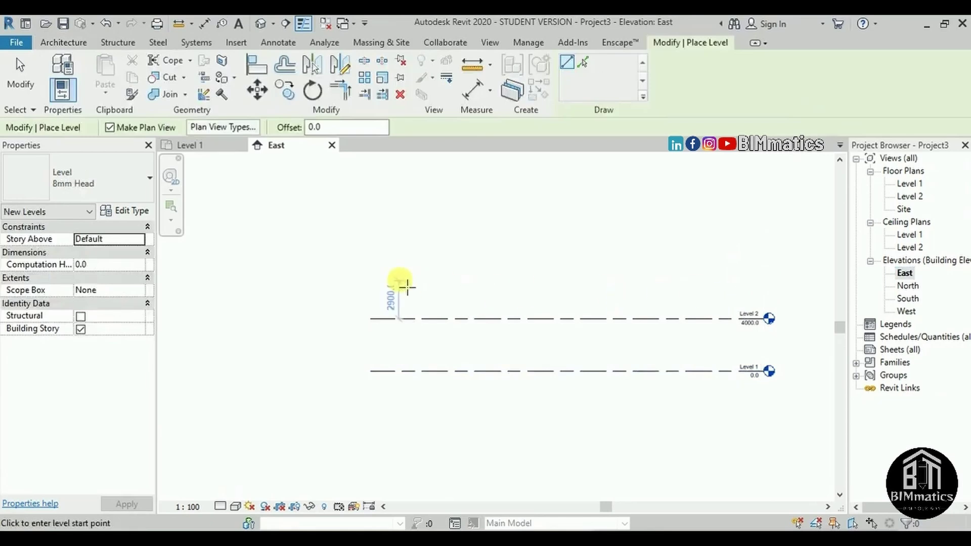
left_click(371, 280)
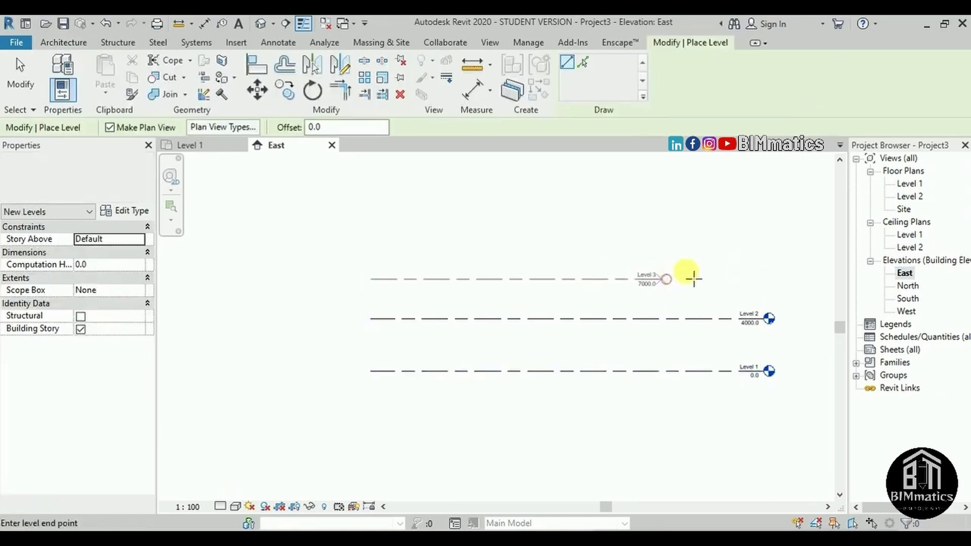
left_click(769, 279)
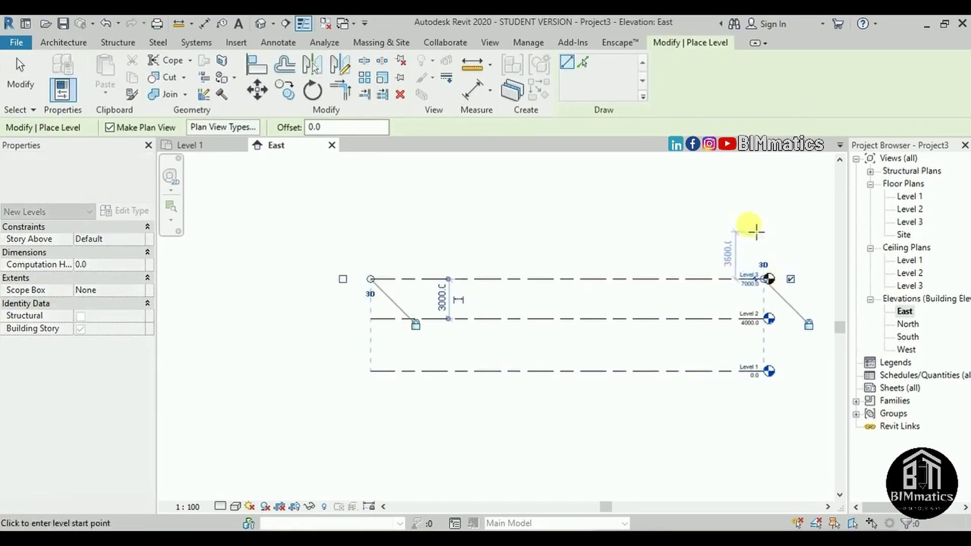
key("Escape")
scroll(789, 368, "up", 4)
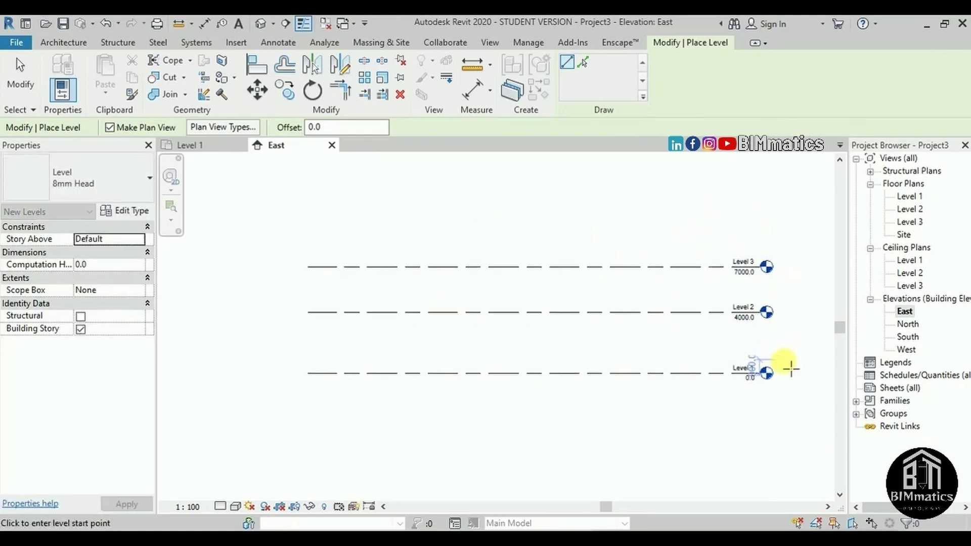
key("Escape")
- Rename Level 1 as PLINTH LEVEL without renaming its corresponding views
double_click(714, 377)
type("PLIN")
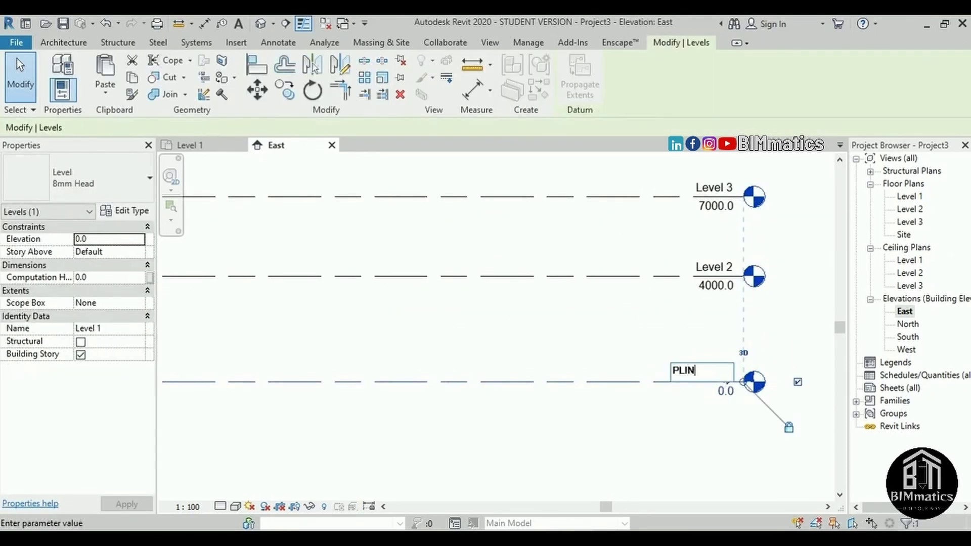
type("TH LEVEL")
key("Return")
key("Return")
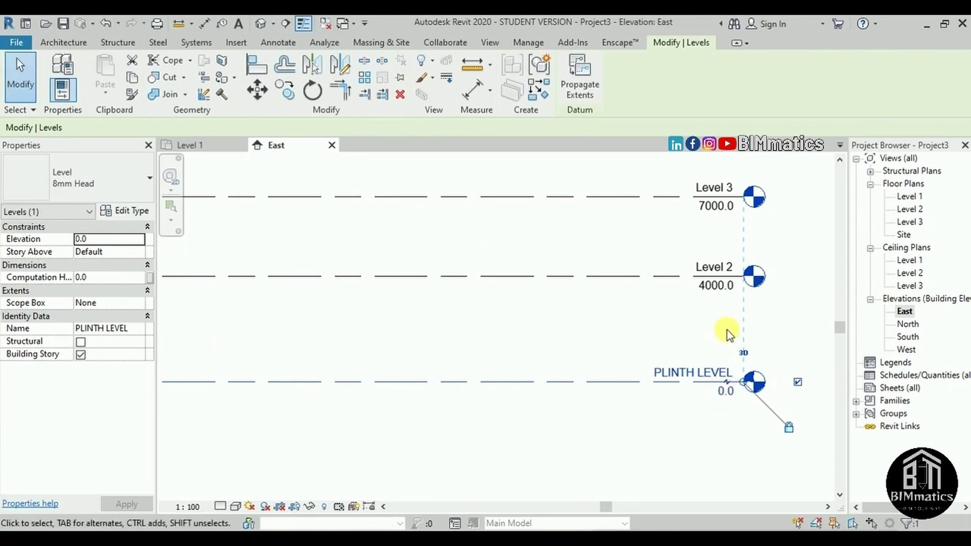
- Rename Level 2 as FIRST FLOOR without renaming its corresponding views
scroll(719, 326, "down", 2)
scroll(733, 293, "up", 3)
double_click(731, 297)
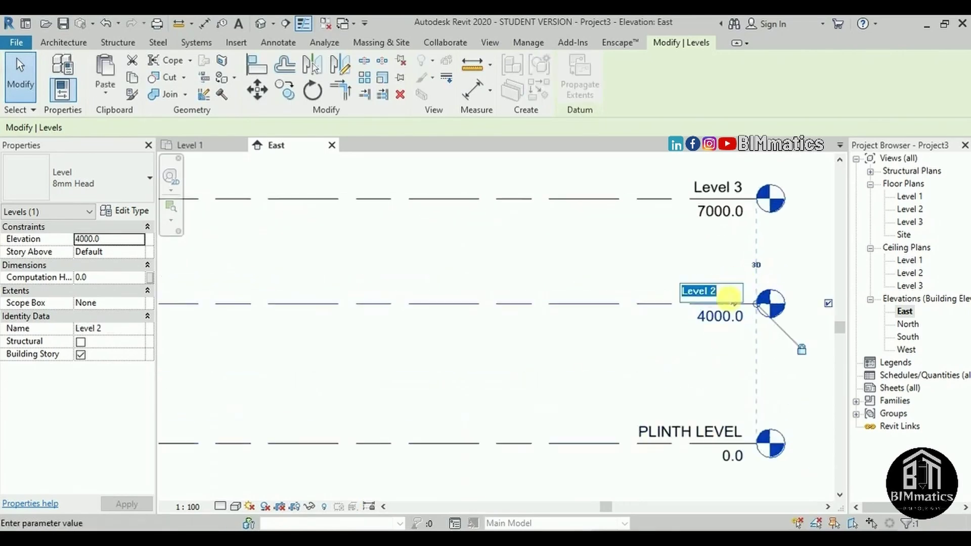
type("FIRST")
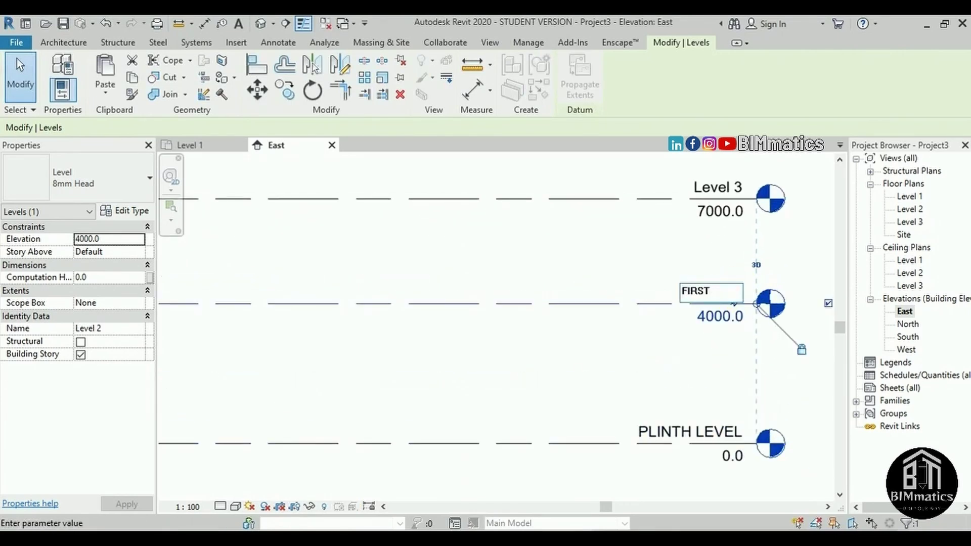
type(" FLOOR")
key("Return")
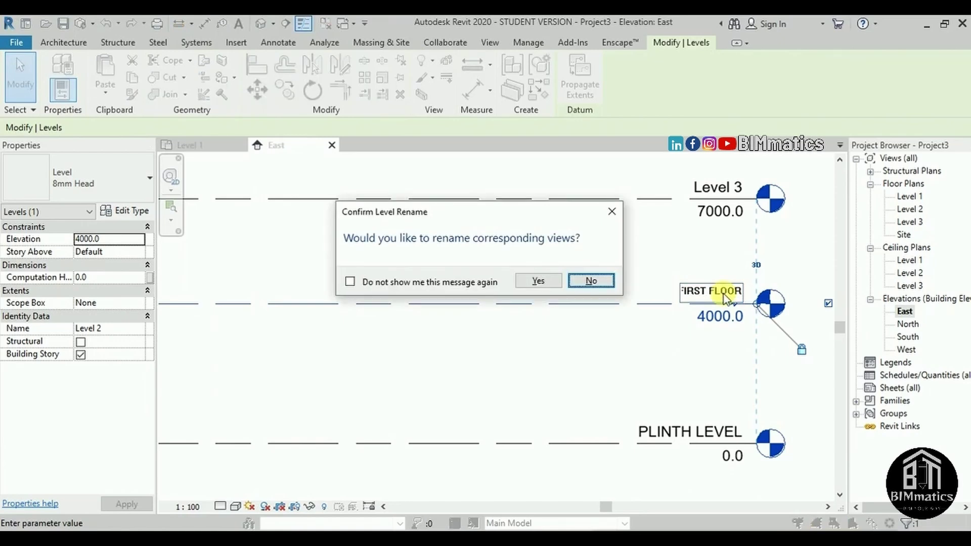
key("Return")
key("Escape")
- Set the FIRST FLOOR level's elevation to 2900 mm and deselect the level
scroll(738, 326, "down", 2)
double_click(685, 330)
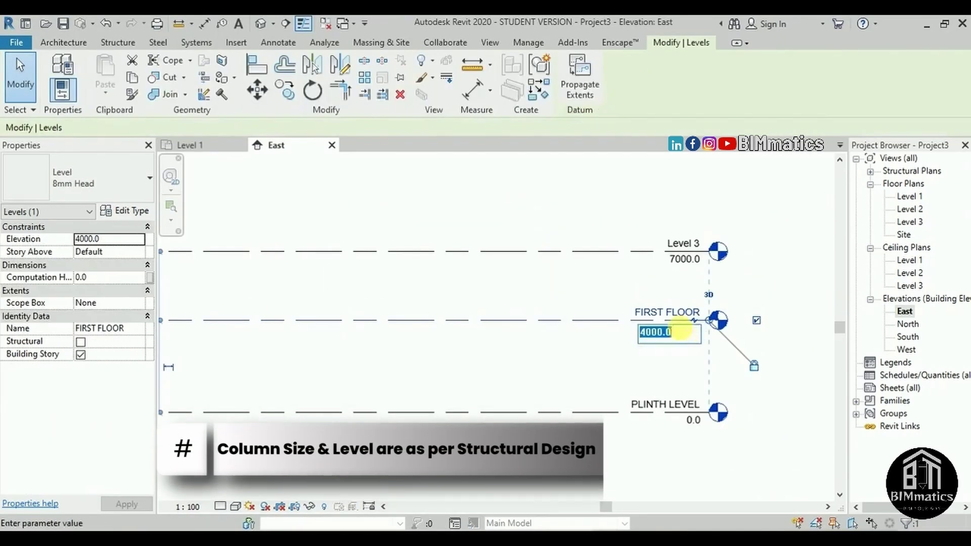
type("2900")
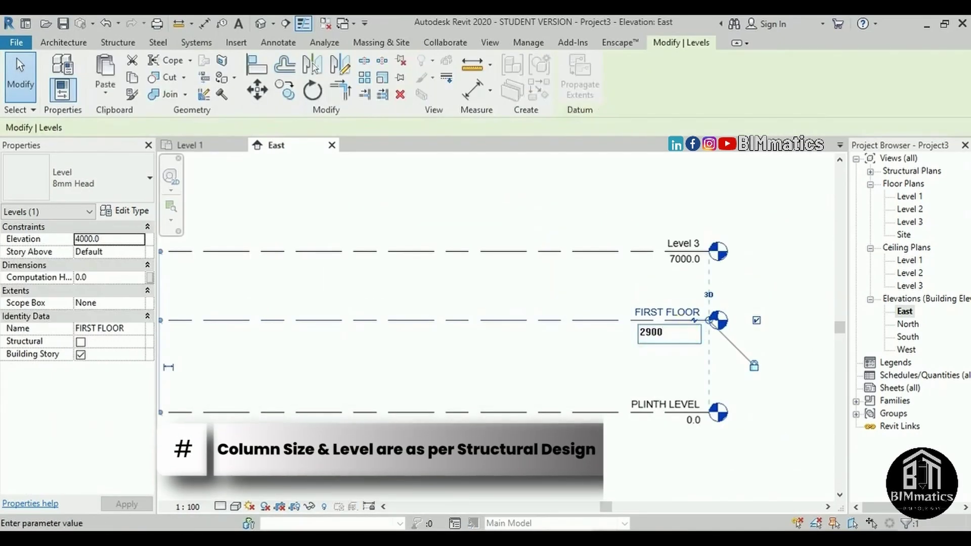
key("Return")
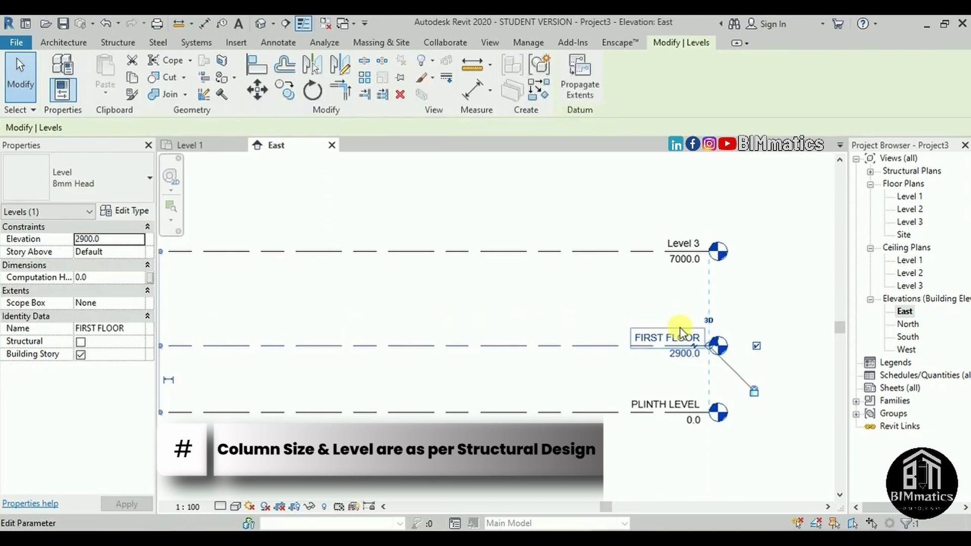
left_click(527, 287)
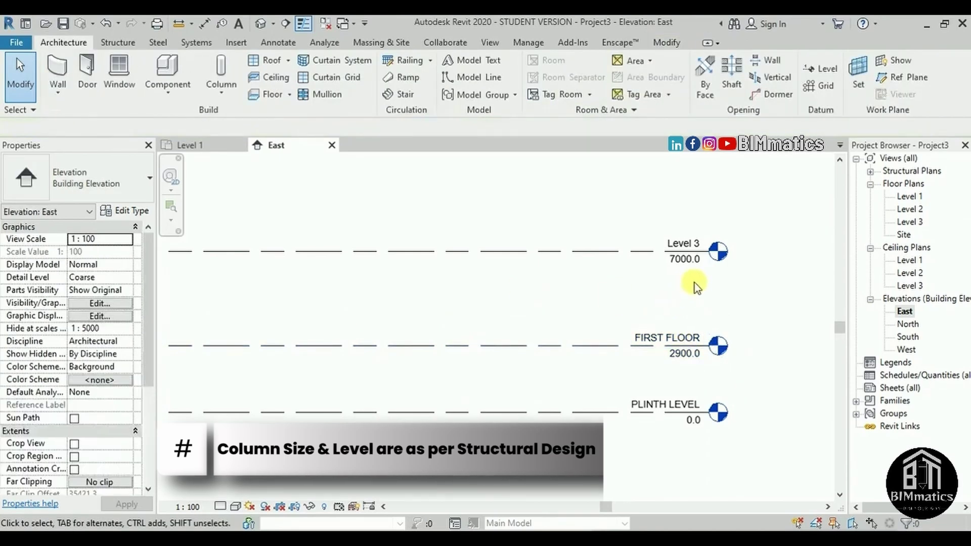
- Rename Level 3 as SECOND FLOOR without renaming its corresponding views
scroll(683, 336, "up", 3)
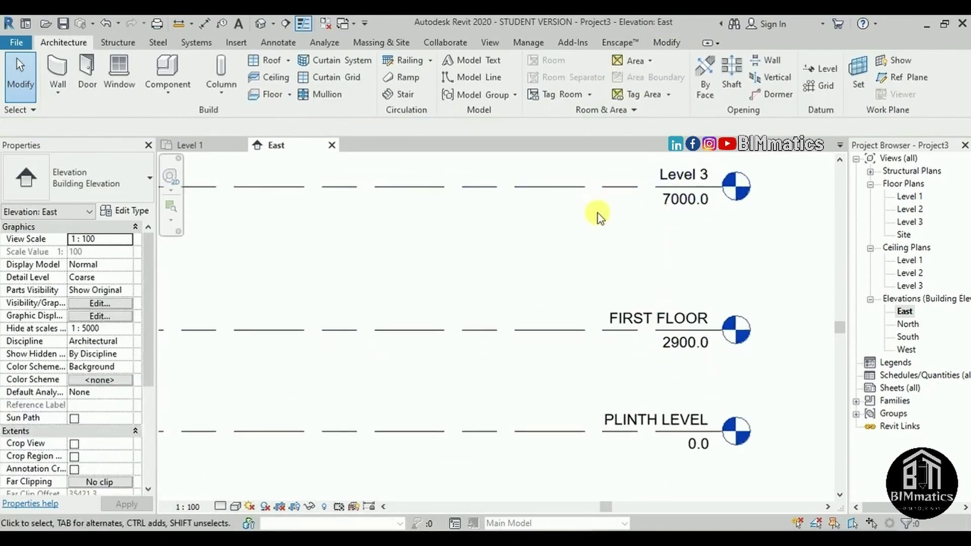
scroll(789, 315, "down", 1)
scroll(726, 219, "up", 1)
double_click(731, 224)
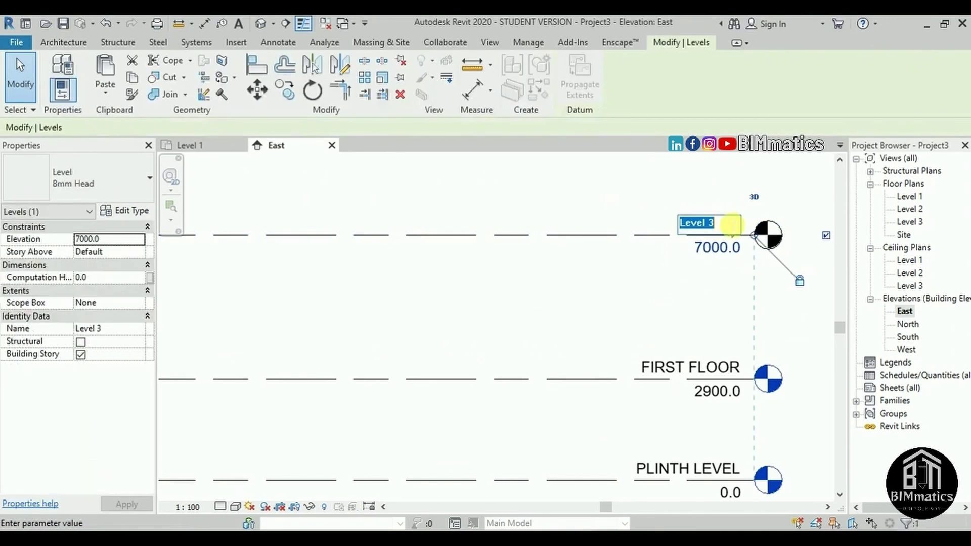
type("SECON")
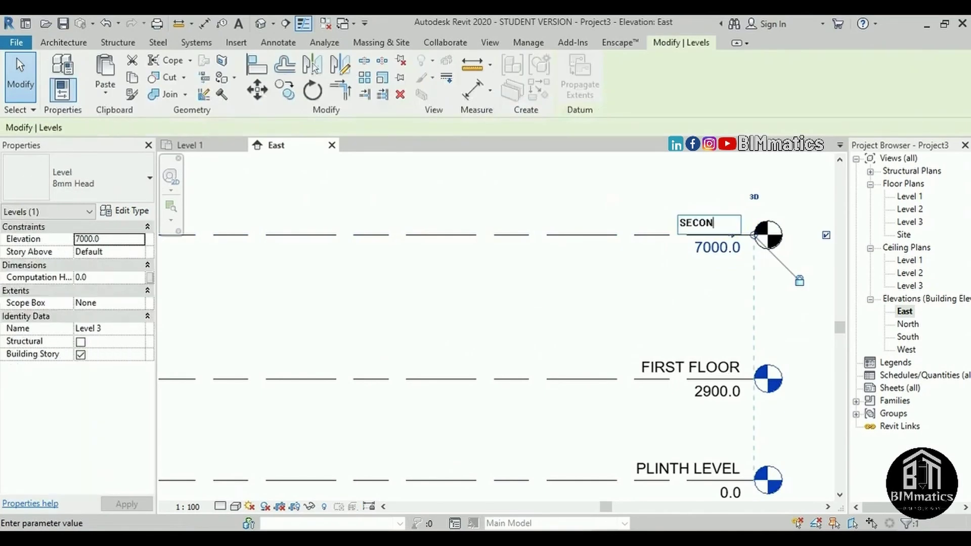
type("D FLOOR")
key("Return")
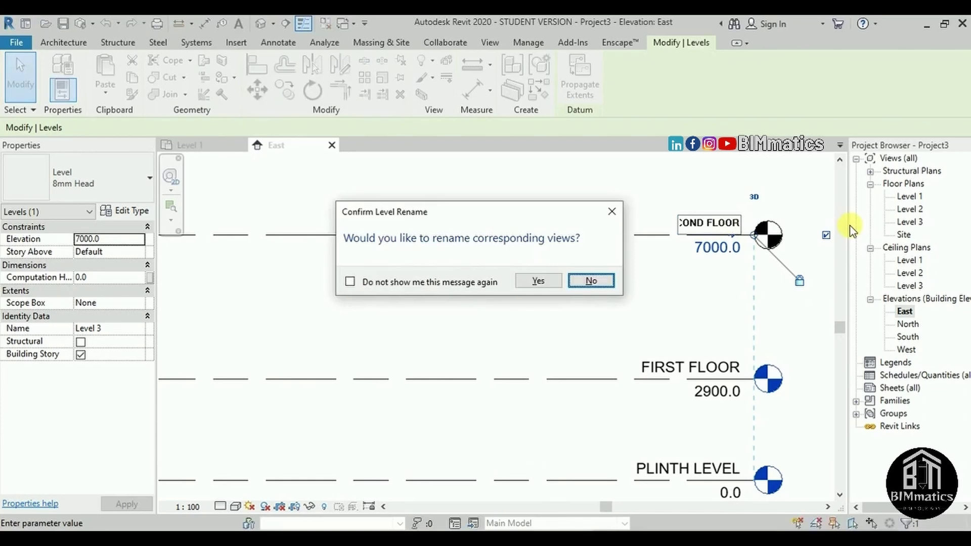
key("Return")
- Set the SECOND FLOOR level's elevation to 5800 mm and deselect the level
left_click(710, 247)
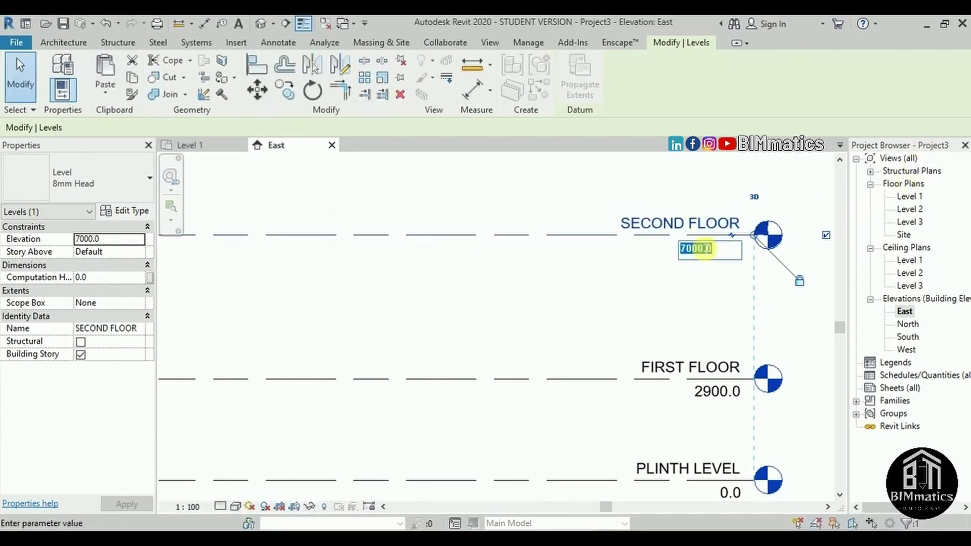
type("5800")
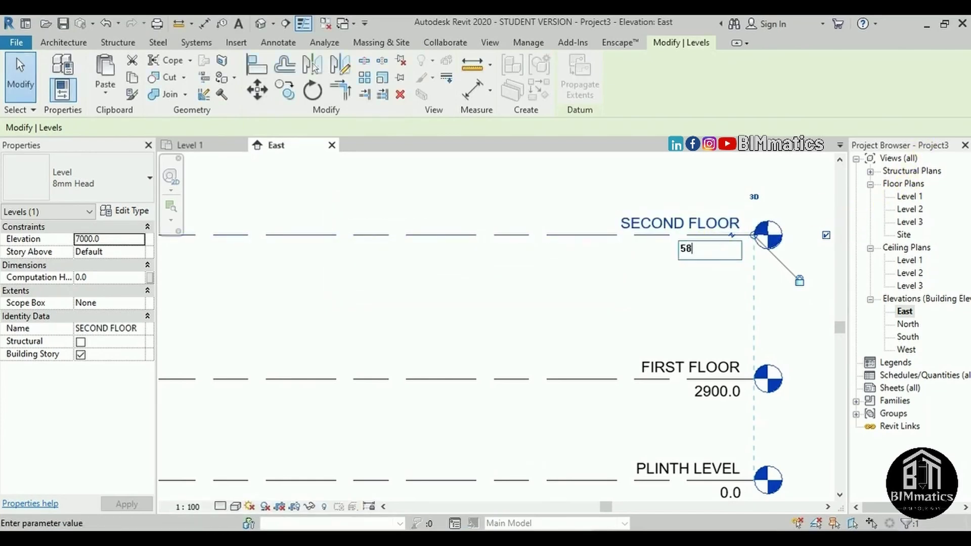
key("Return")
key("Escape")
- Add two levels above SECOND FLOOR at about 10000 mm and 14800 mm, with ends aligned to the existing levels
scroll(455, 329, "down", 3)
key("l")
key("l")
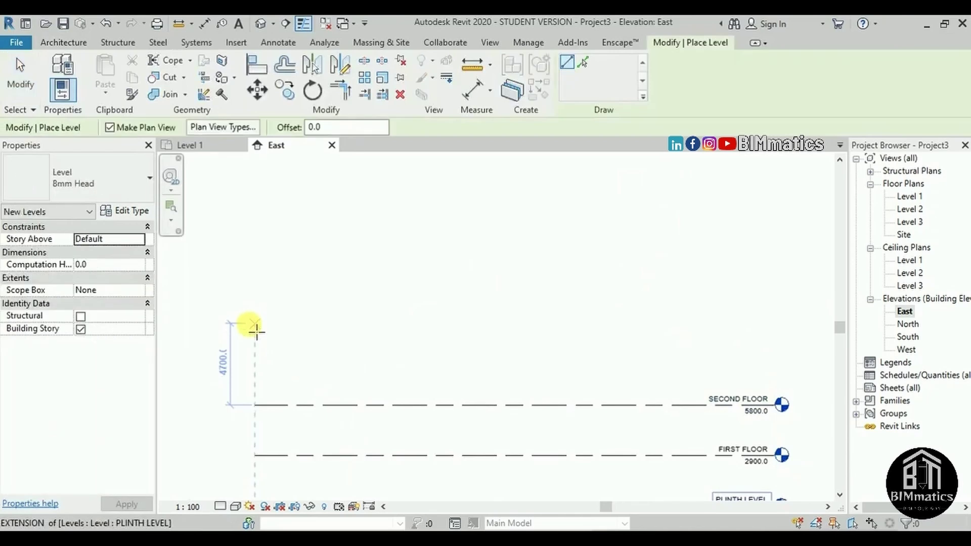
left_click(255, 331)
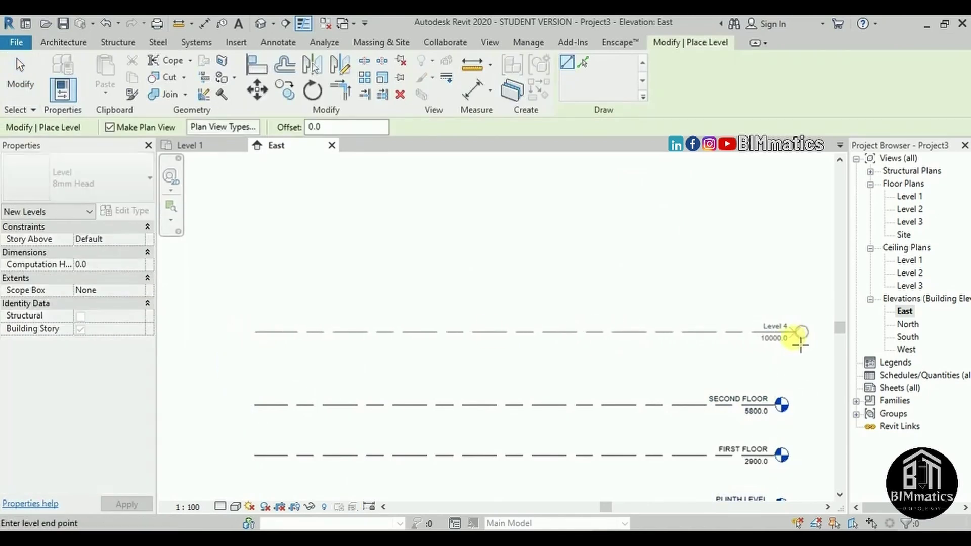
left_click(779, 334)
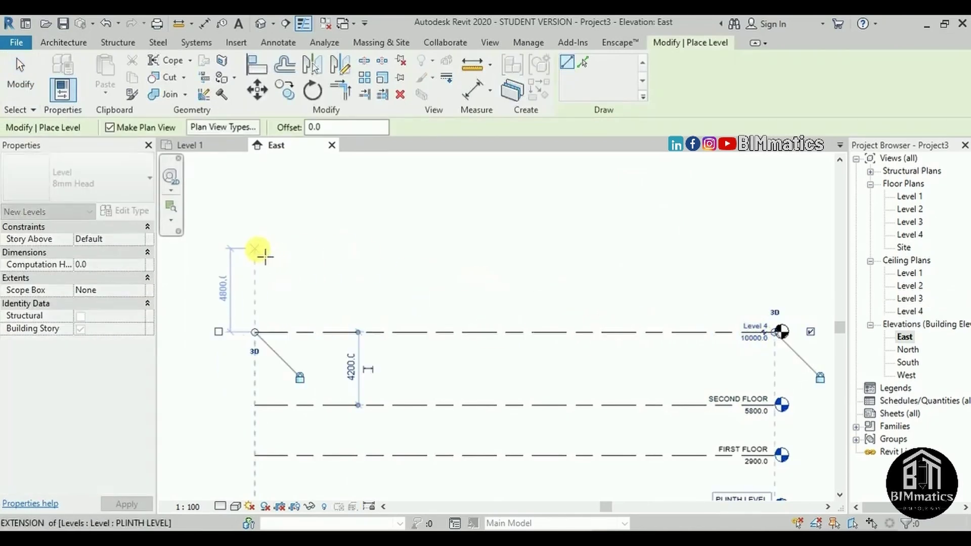
left_click(255, 247)
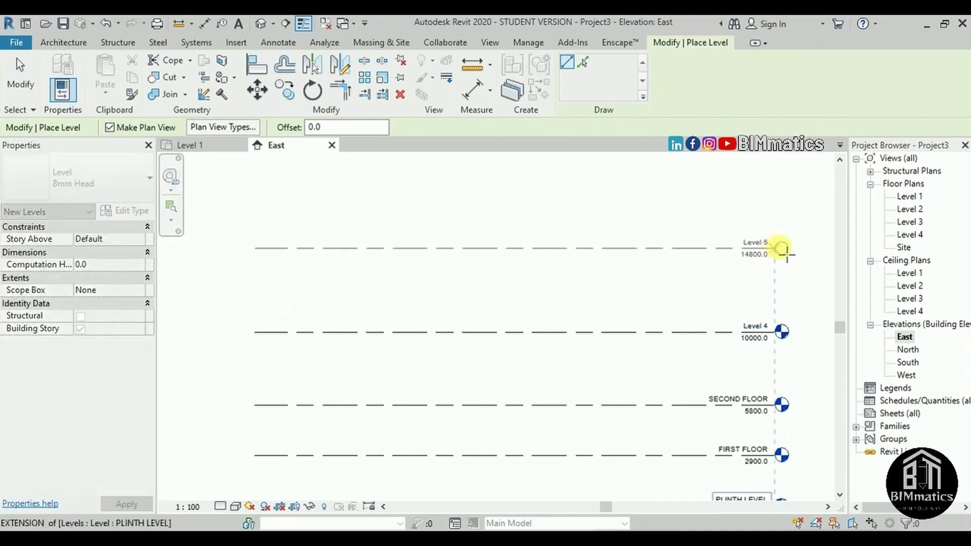
left_click(778, 253)
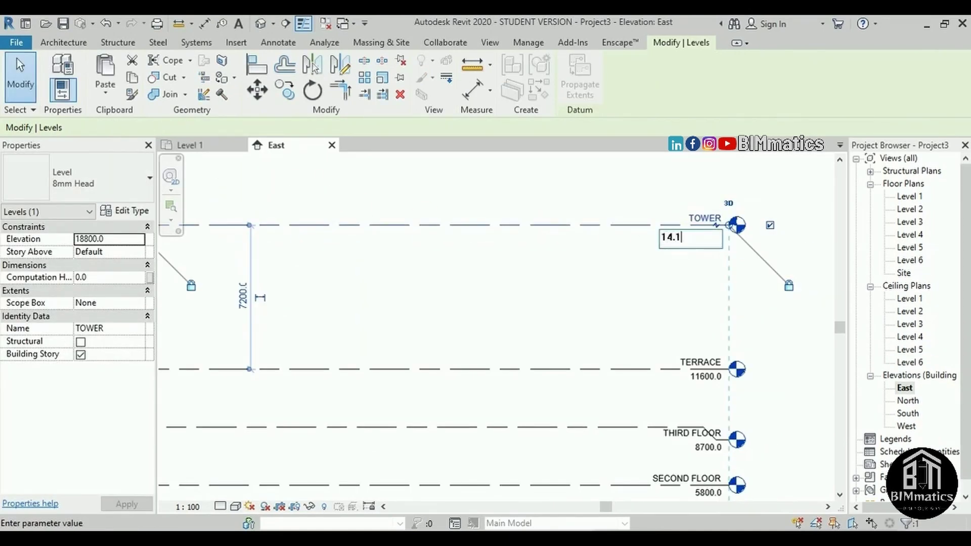
- Set the TOWER level's elevation to 14100 mm and deselect the level
type("00")
key("Return")
left_click(678, 251)
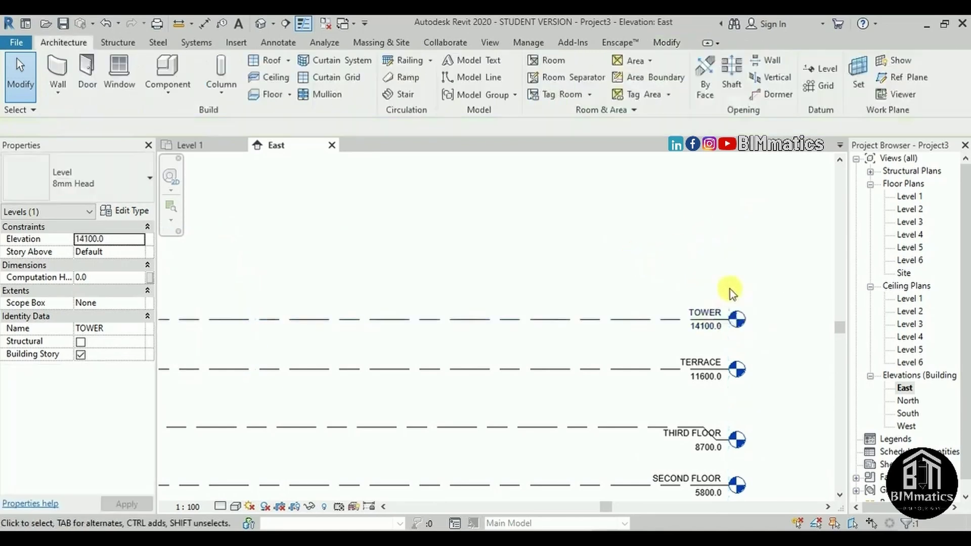
scroll(734, 344, "down", 3)
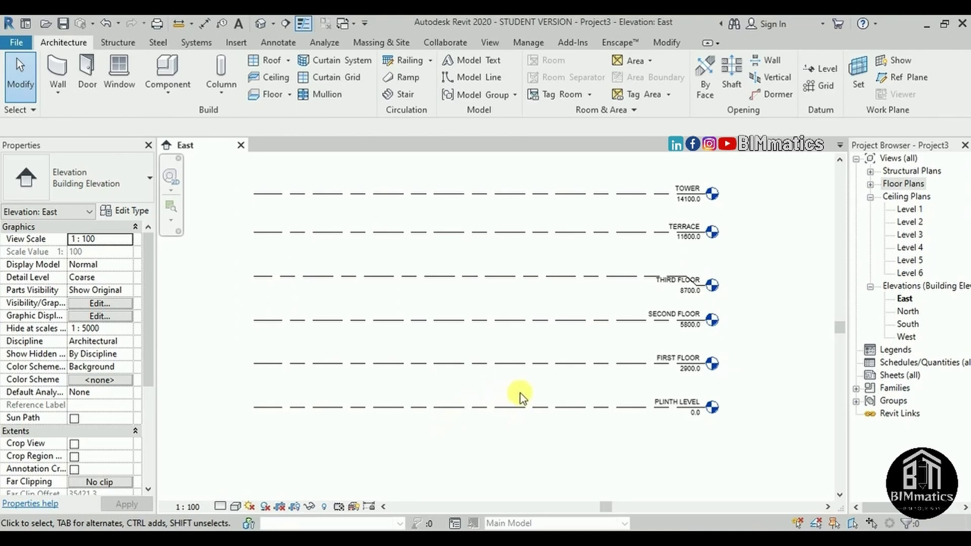
- Open the PLINTH LEVEL floor plan and import G+3 PLINTH LEVEL.dwg in millimetres, positioned origin to origin
right_click(526, 406)
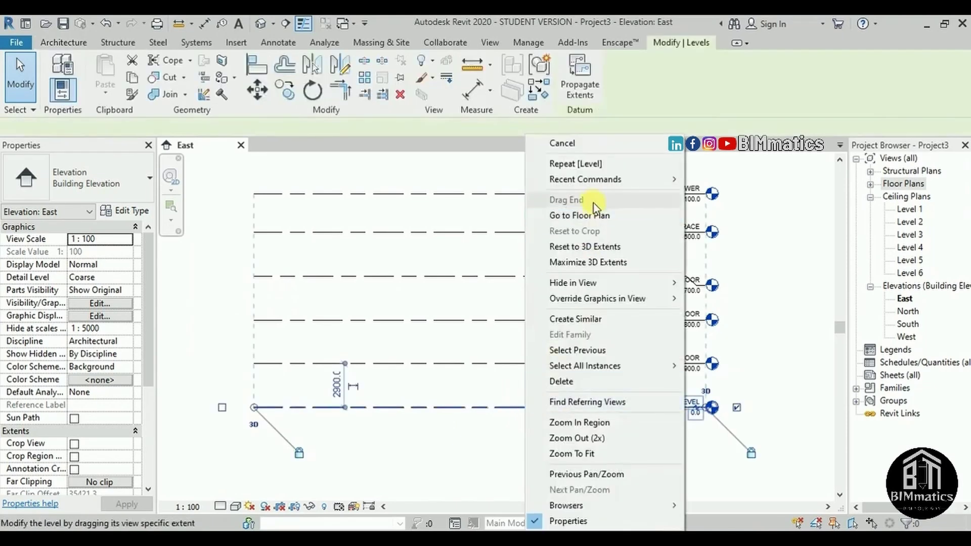
left_click(591, 216)
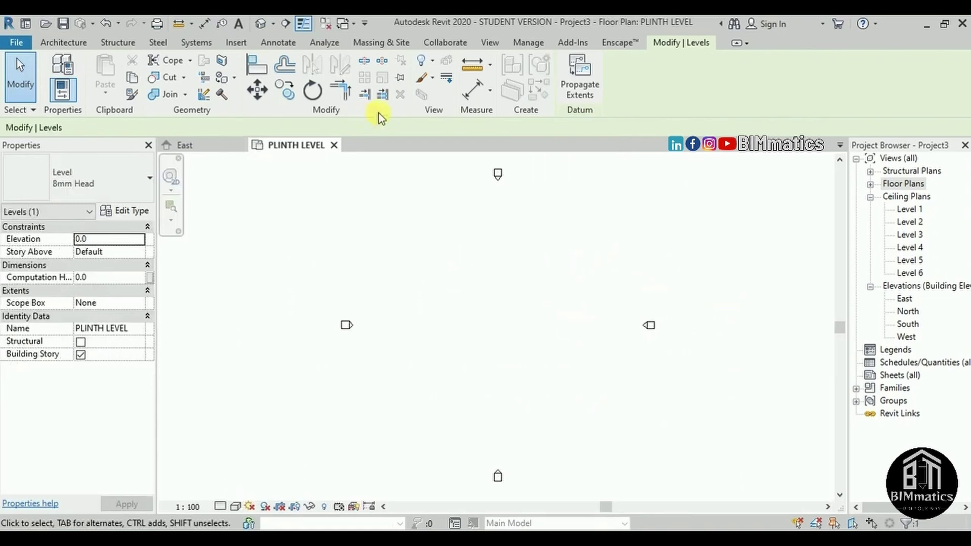
left_click(240, 45)
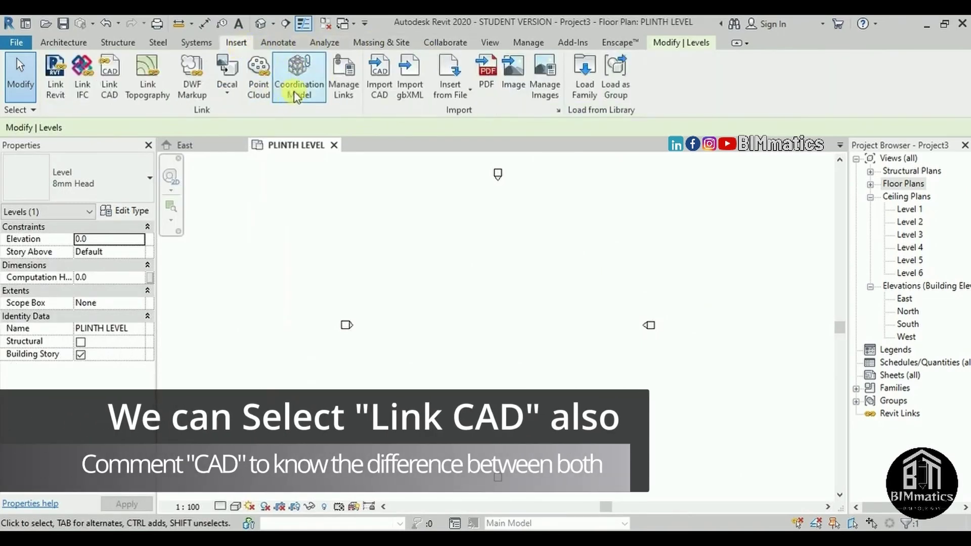
left_click(379, 81)
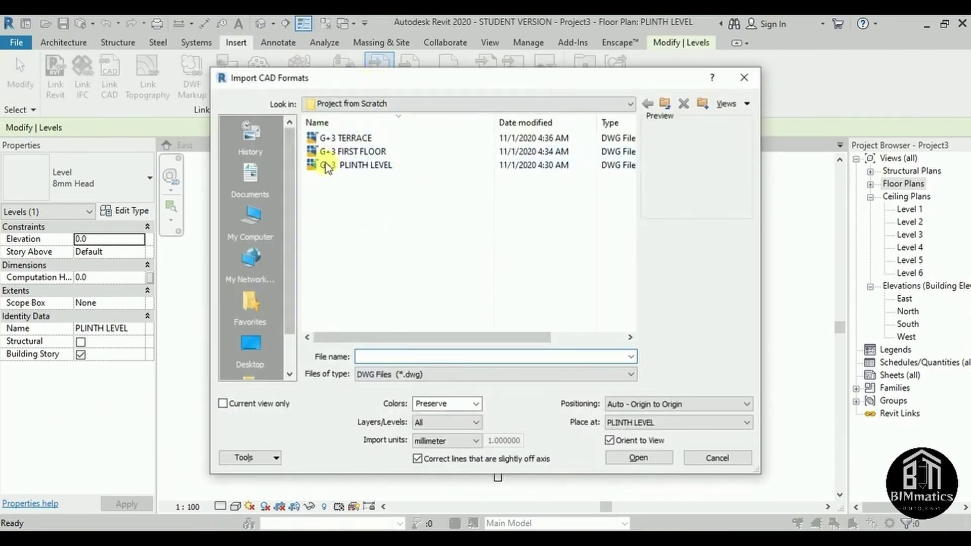
left_click(370, 166)
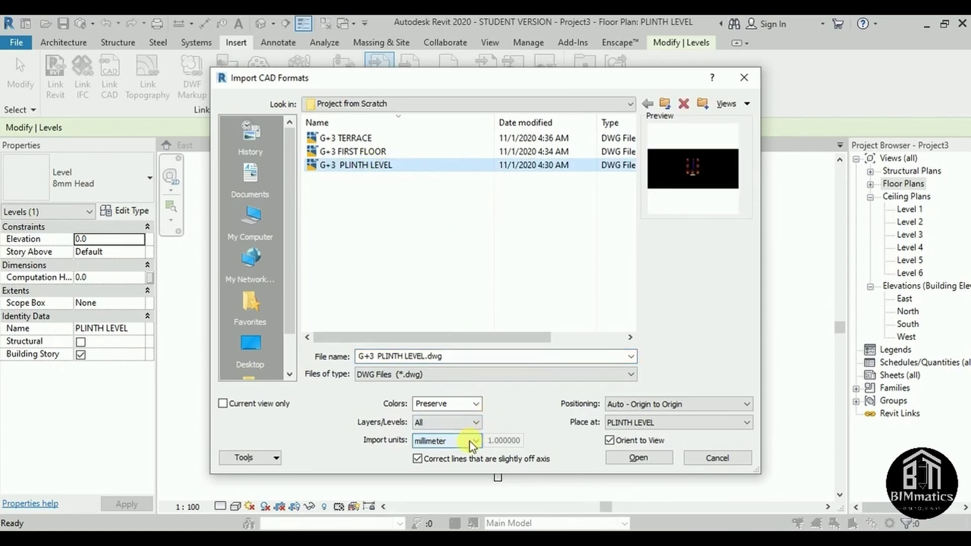
left_click(637, 458)
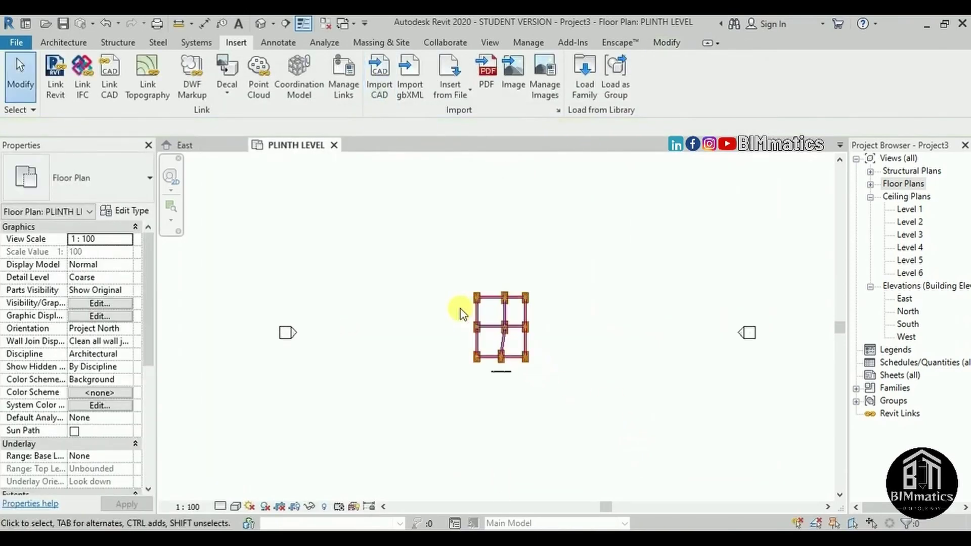
- Examine the imported plinth plan and its position between the elevation markers
scroll(589, 368, "up", 5)
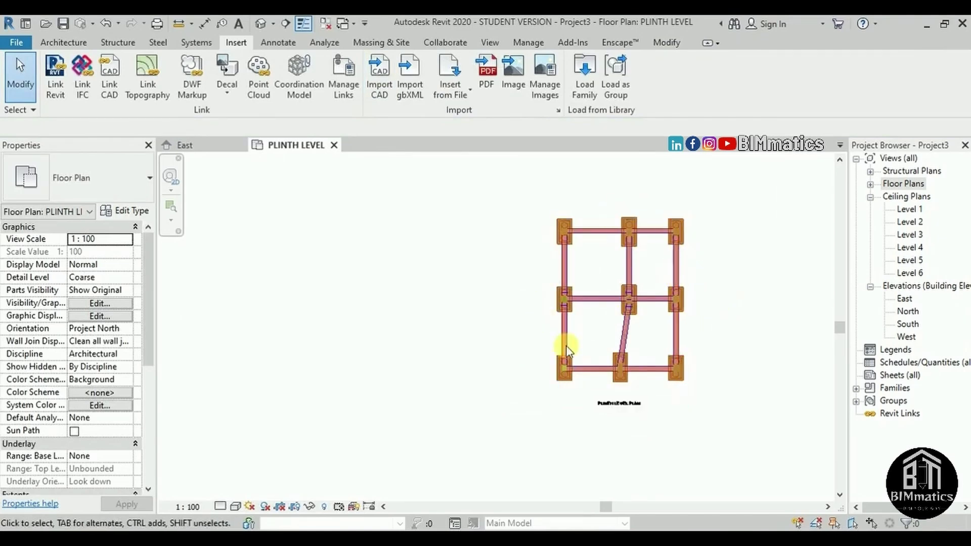
scroll(501, 311, "down", 6)
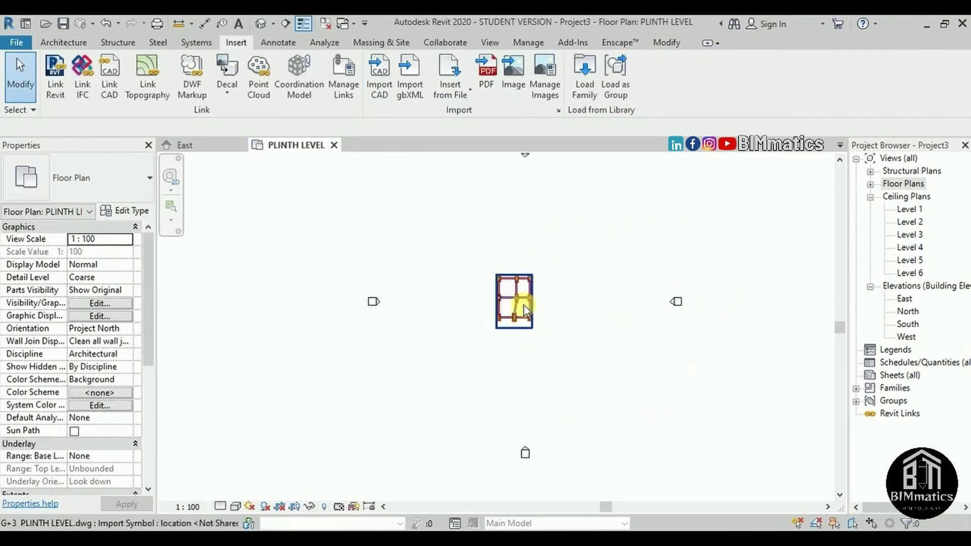
scroll(561, 304, "up", 4)
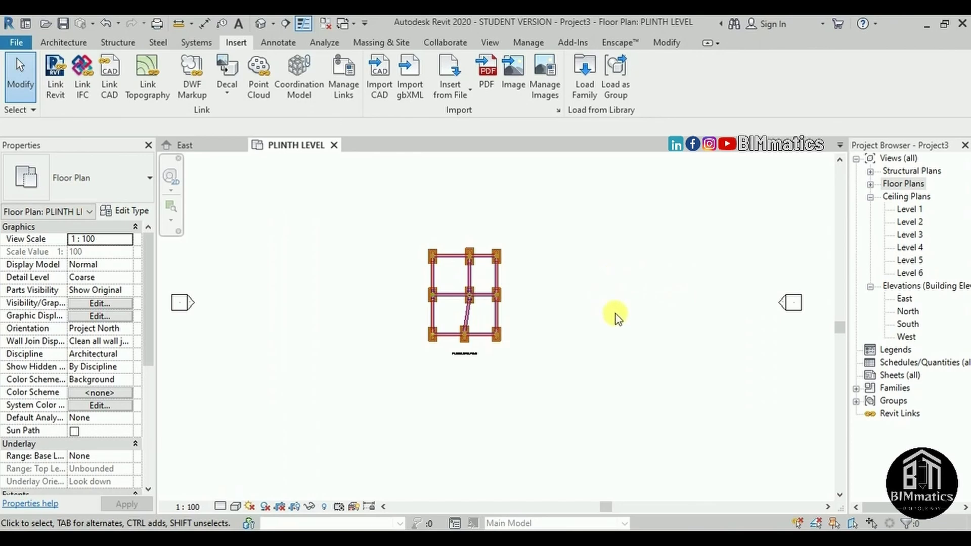
scroll(498, 303, "up", 2)
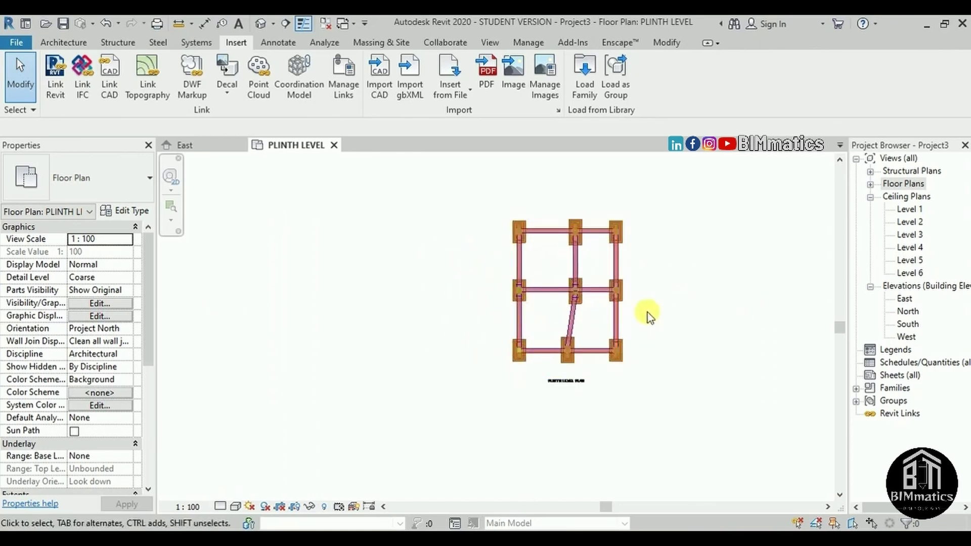
scroll(639, 314, "down", 3)
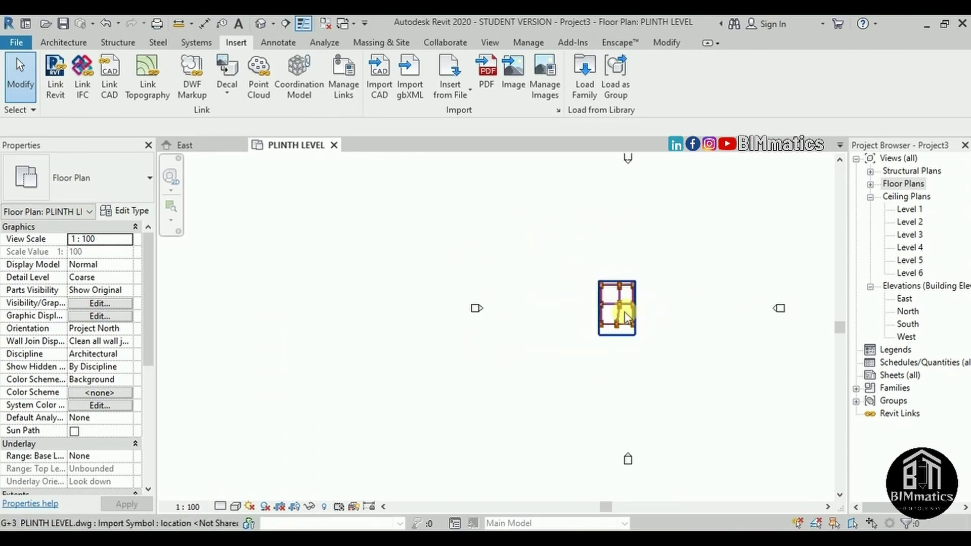
scroll(632, 314, "up", 2)
scroll(624, 311, "up", 2)
- Draw a horizontal grid line from the lower-left column's centre through the bottom row of columns, ending beyond the lower-right column
left_click(63, 42)
left_click(112, 43)
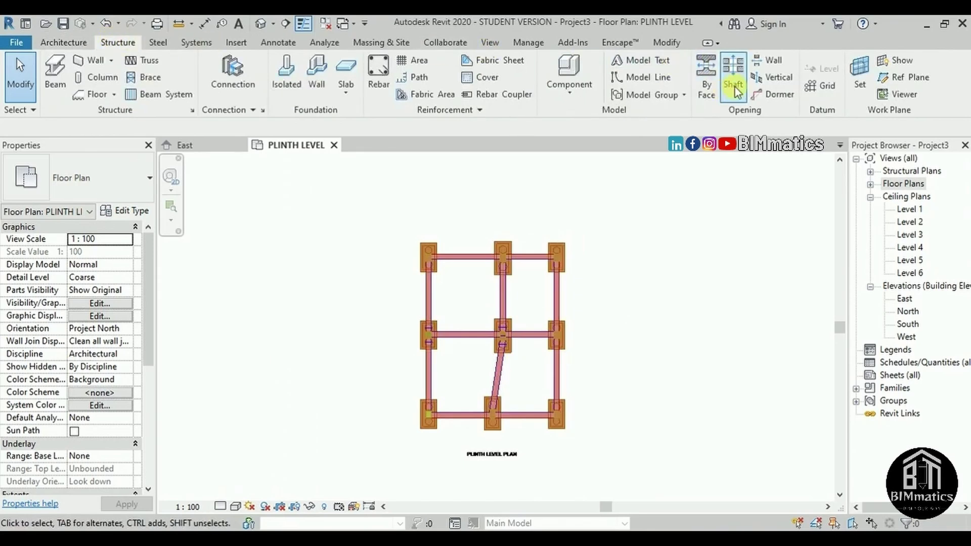
left_click(824, 87)
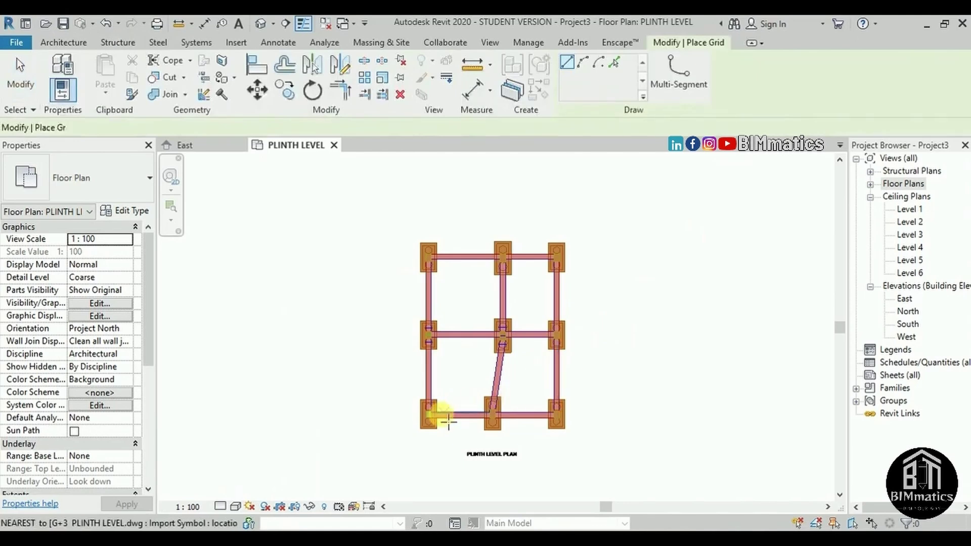
scroll(424, 420, "up", 3)
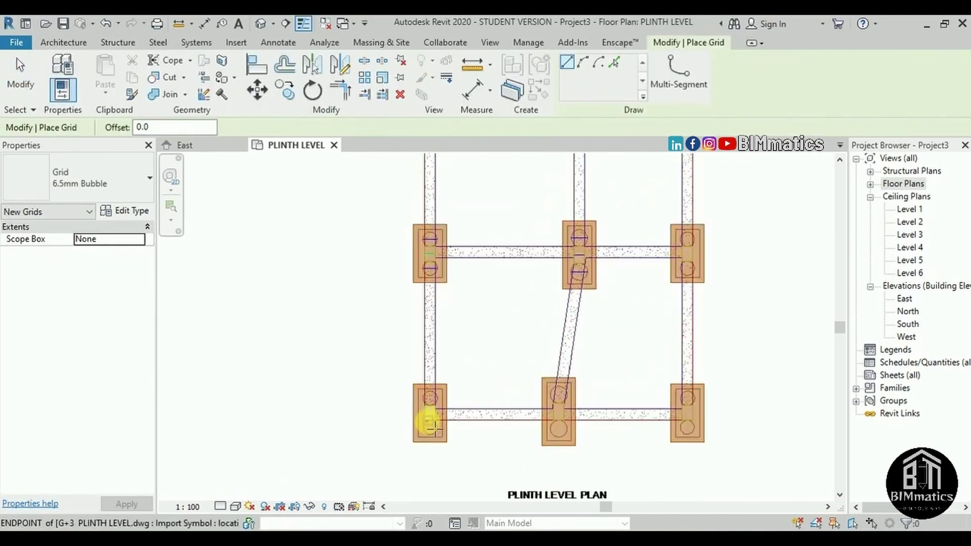
scroll(429, 416, "up", 2)
left_click(436, 410)
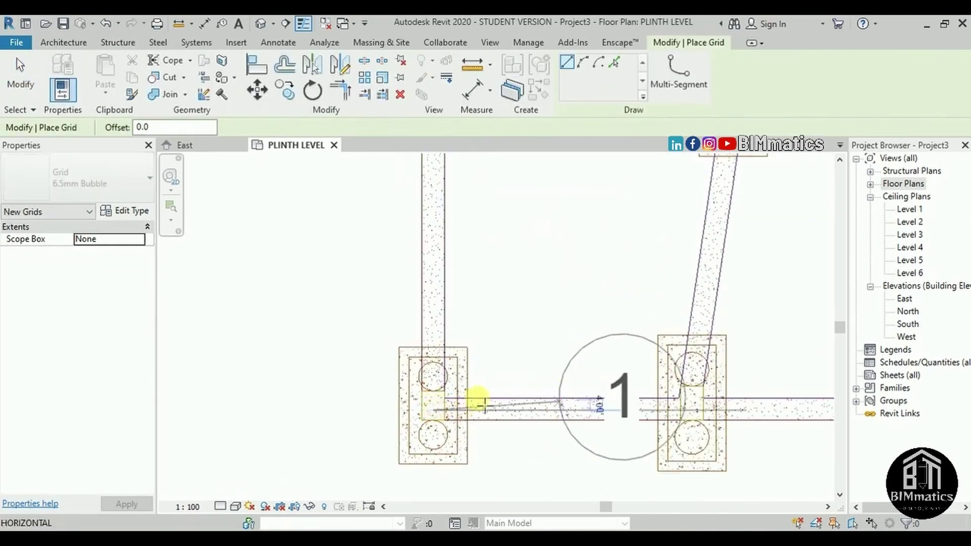
scroll(477, 400, "down", 2)
scroll(626, 401, "down", 3)
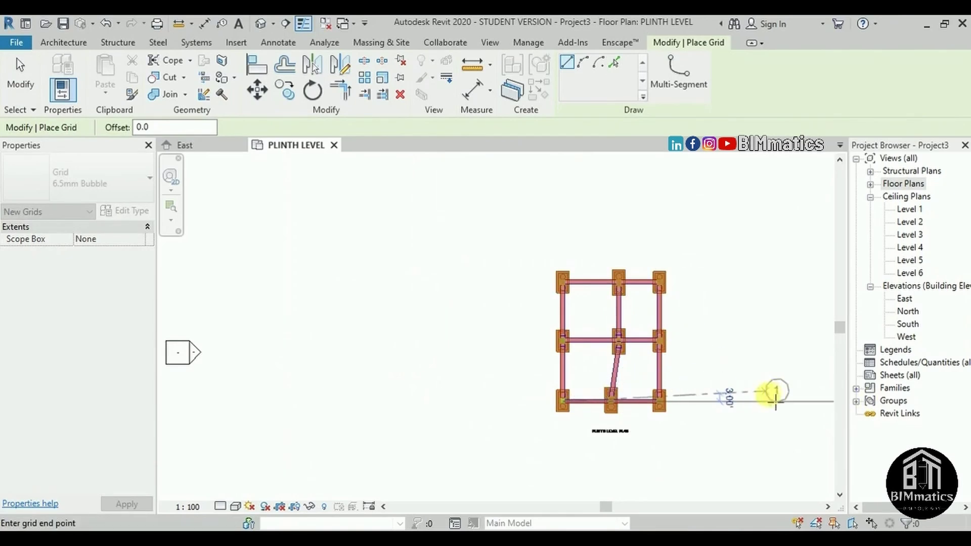
scroll(735, 404, "up", 4)
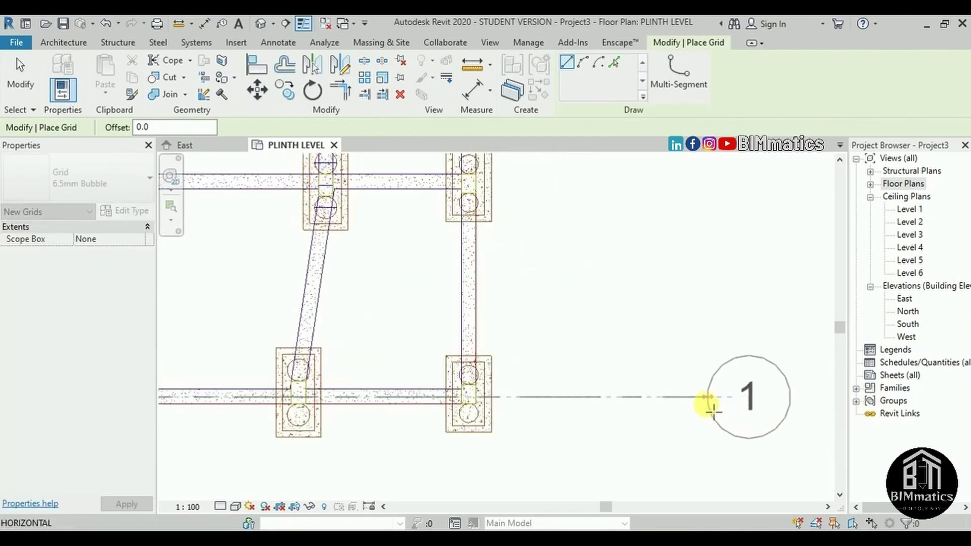
left_click(705, 397)
scroll(718, 398, "down", 2)
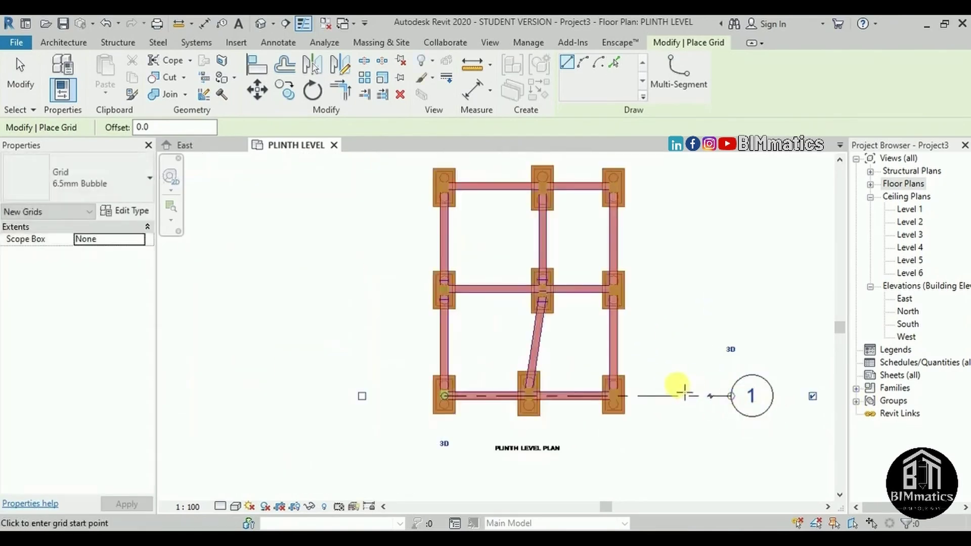
key("Escape")
- Copy the bottom horizontal grid line up to the middle row of columns, with multiple copies enabled
scroll(689, 334, "down", 1)
left_click(694, 342)
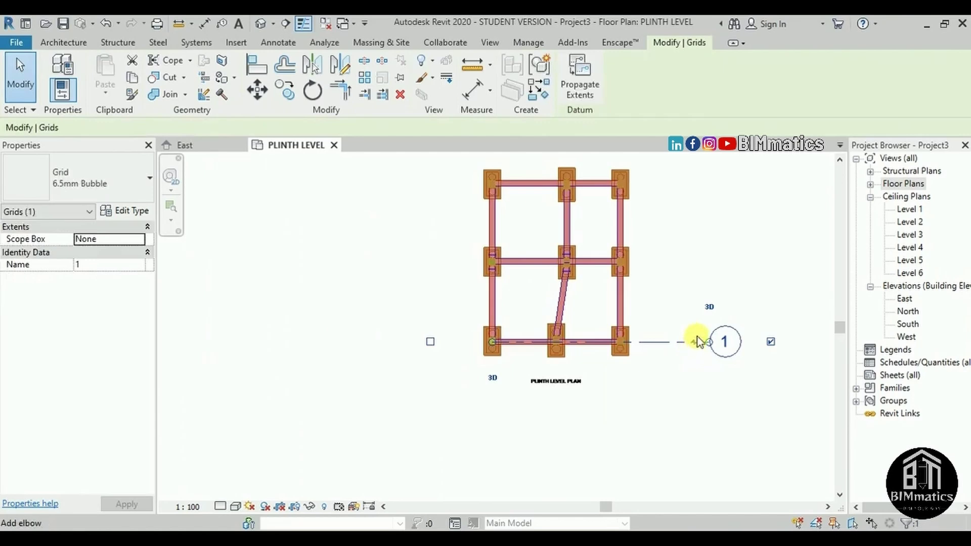
left_click(286, 102)
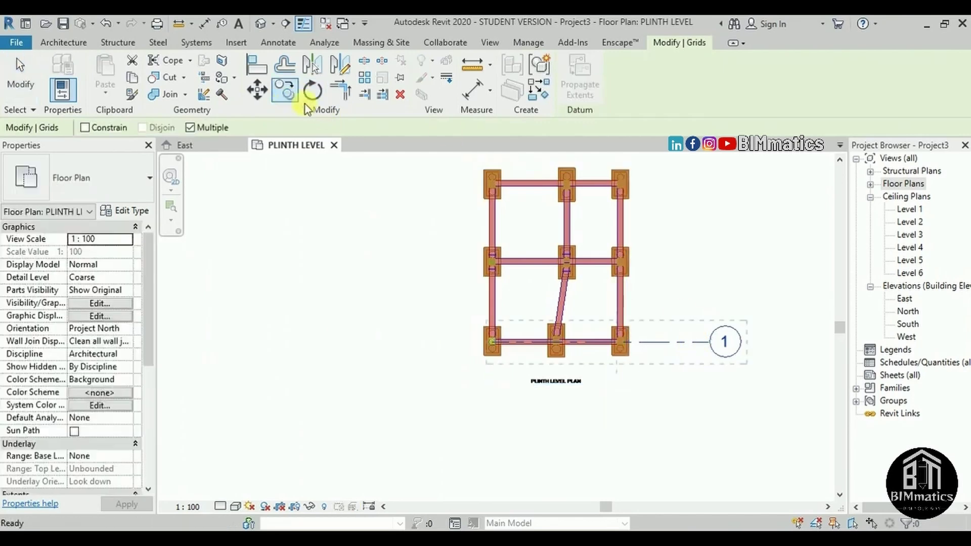
scroll(619, 339, "up", 1)
scroll(619, 339, "up", 2)
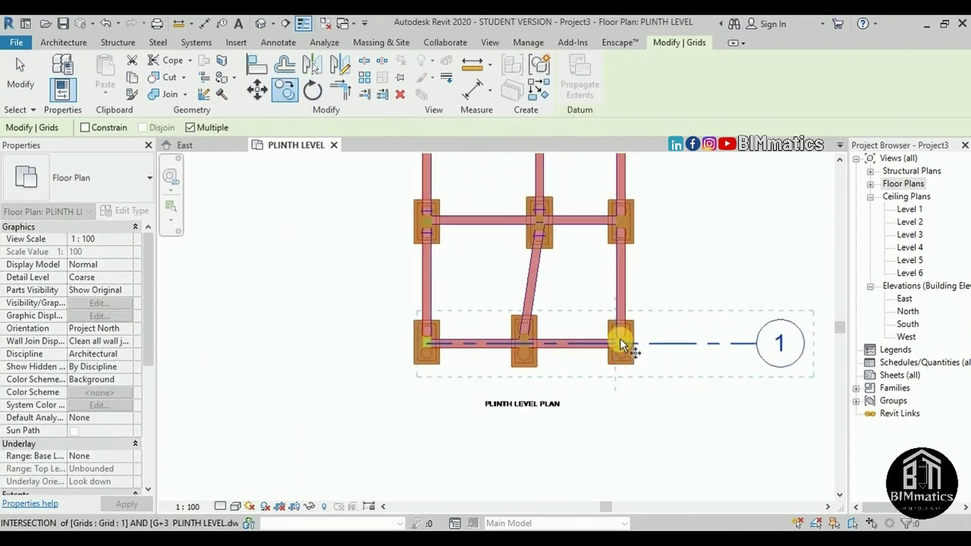
scroll(615, 347, "up", 2)
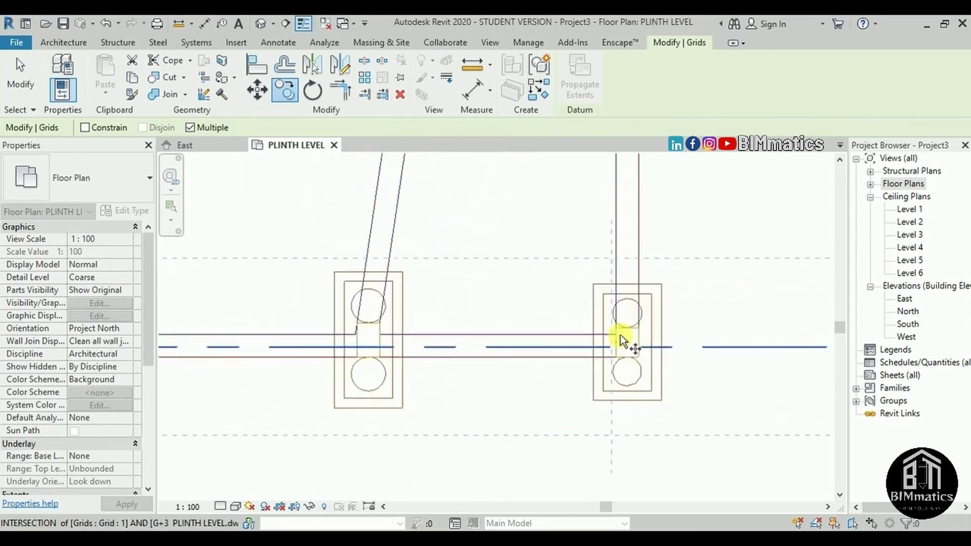
left_click(613, 347)
scroll(614, 324, "down", 2)
scroll(618, 233, "down", 1)
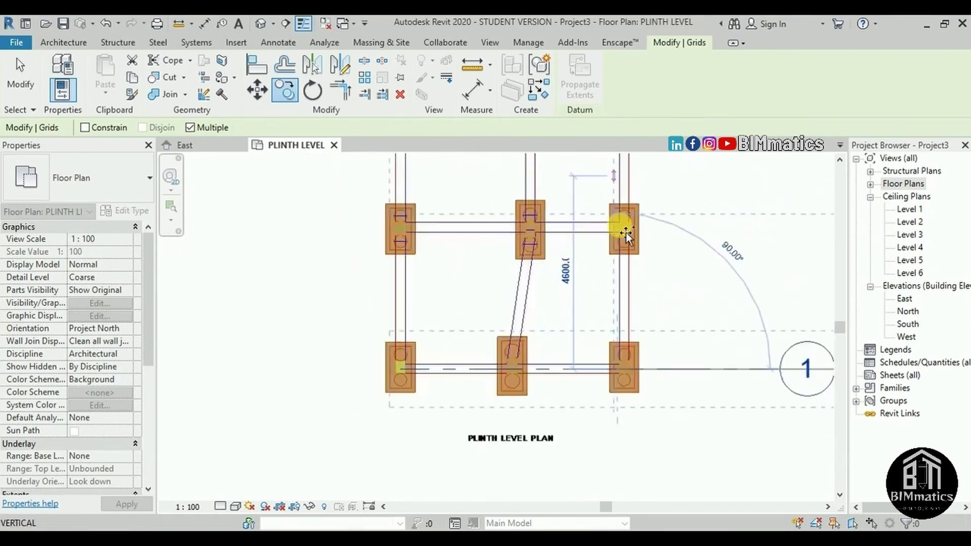
scroll(612, 250, "up", 1)
scroll(734, 290, "down", 1)
scroll(733, 252, "down", 2)
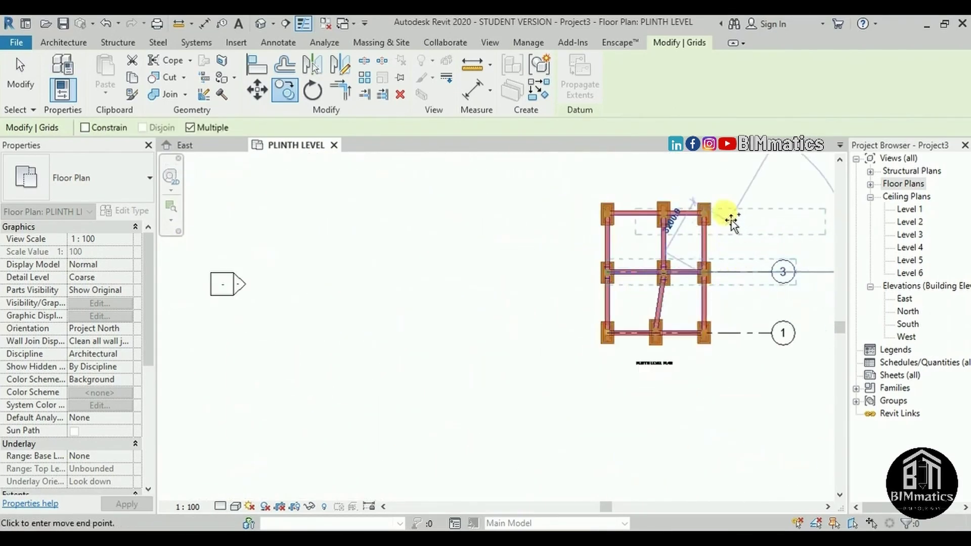
- Place another copy of the horizontal grid line through the top row of columns and finish copying
scroll(707, 217, "up", 5)
scroll(677, 247, "up", 1)
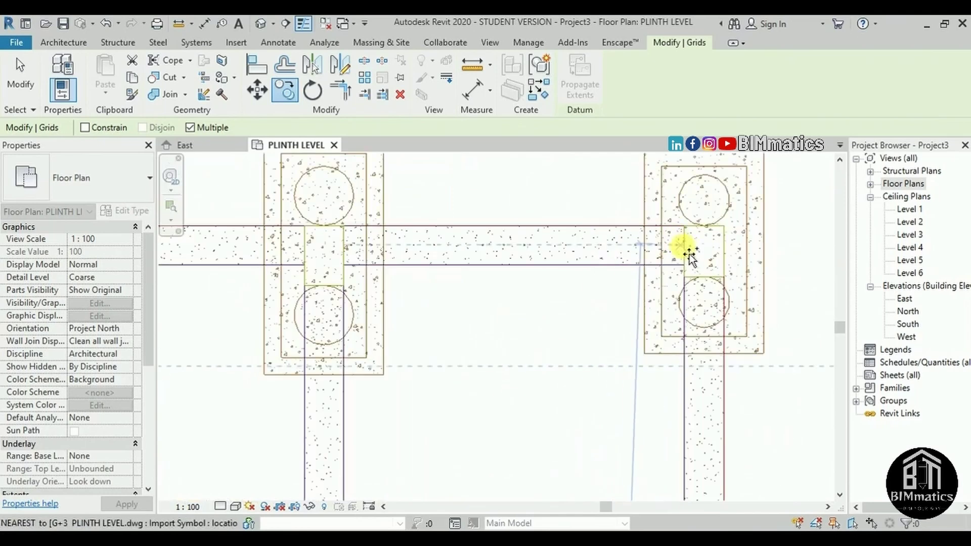
scroll(657, 245, "down", 1)
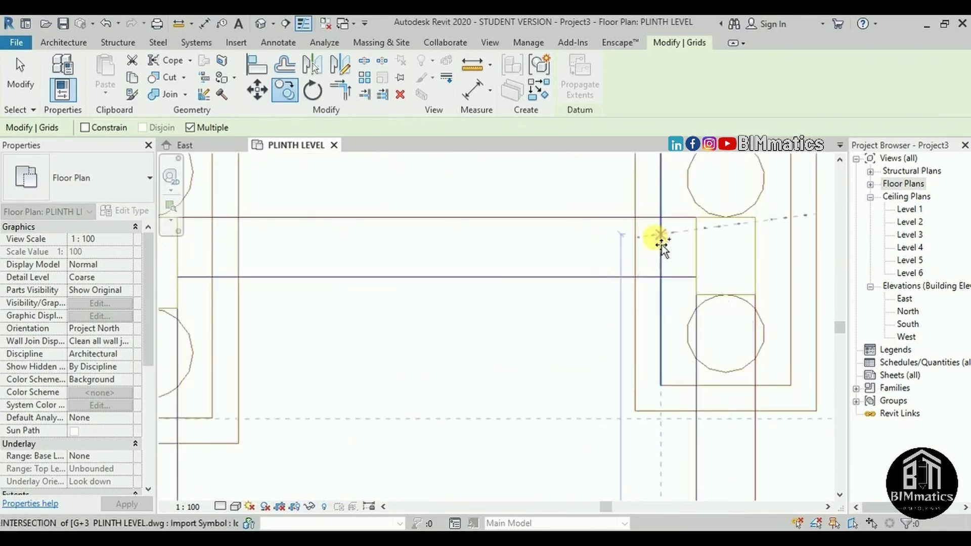
scroll(652, 243, "up", 1)
left_click(658, 245)
scroll(661, 244, "down", 3)
scroll(750, 248, "up", 2)
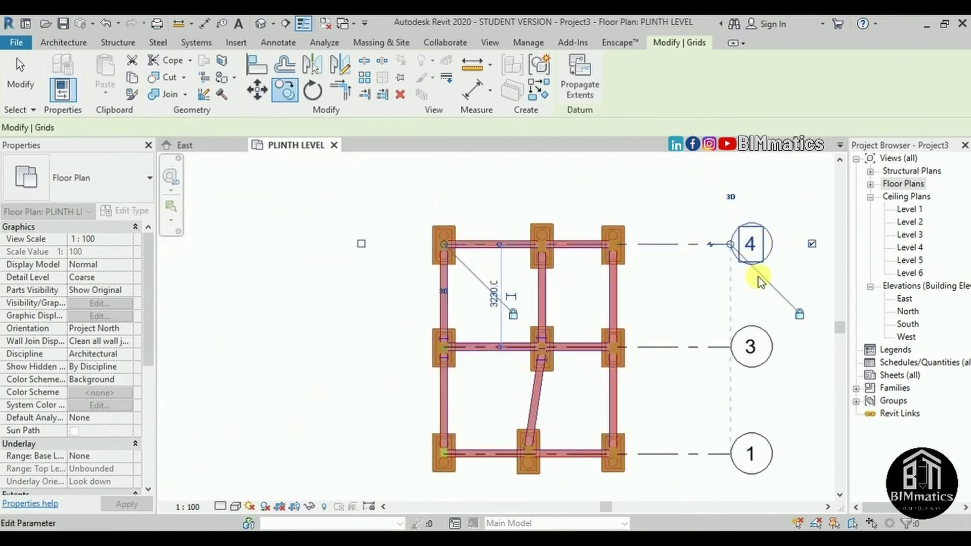
key("Escape")
key("Escape")
- Rename the middle horizontal grid as 2 and the upper one as 3, then deselect them
left_click(749, 345)
left_click(751, 347)
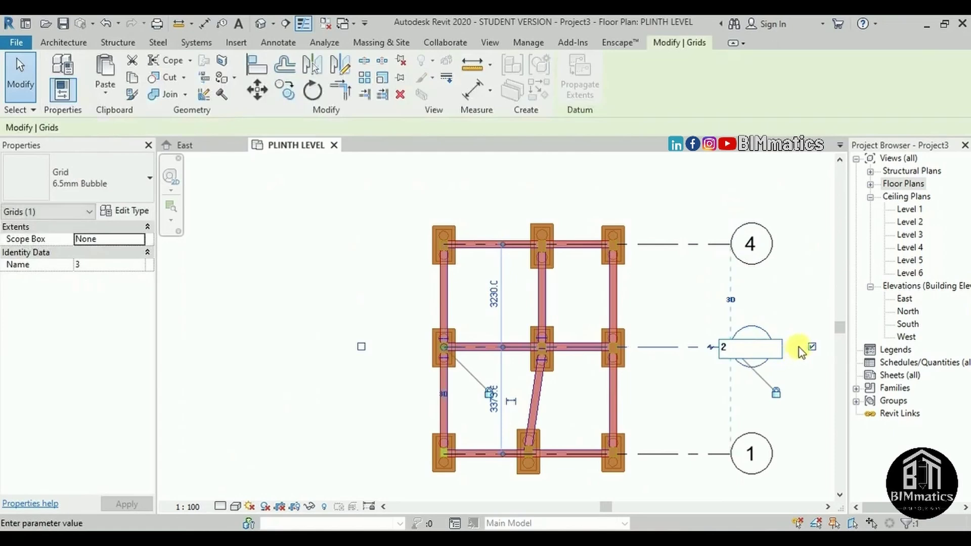
type("2")
left_click(751, 244)
left_click(758, 245)
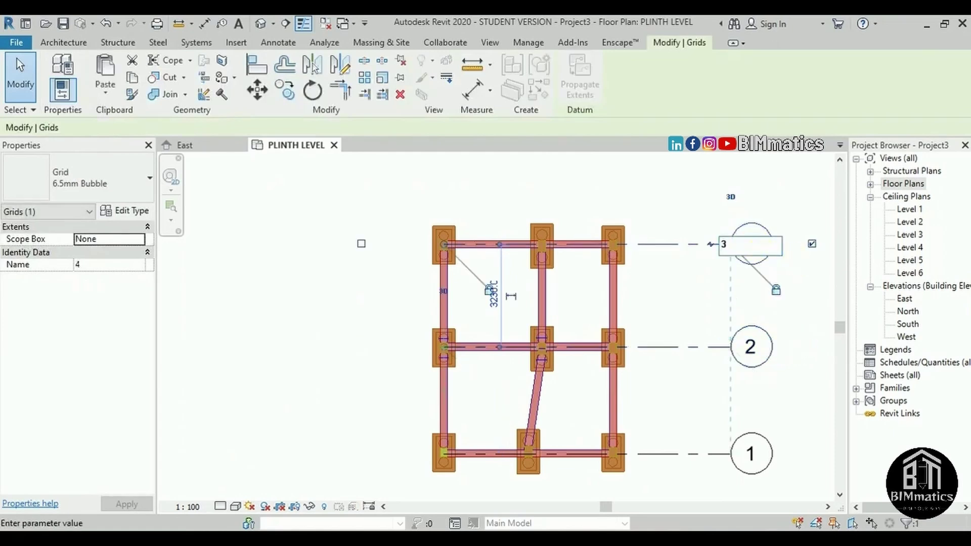
type("3")
left_click(651, 208)
scroll(651, 208, "down", 2)
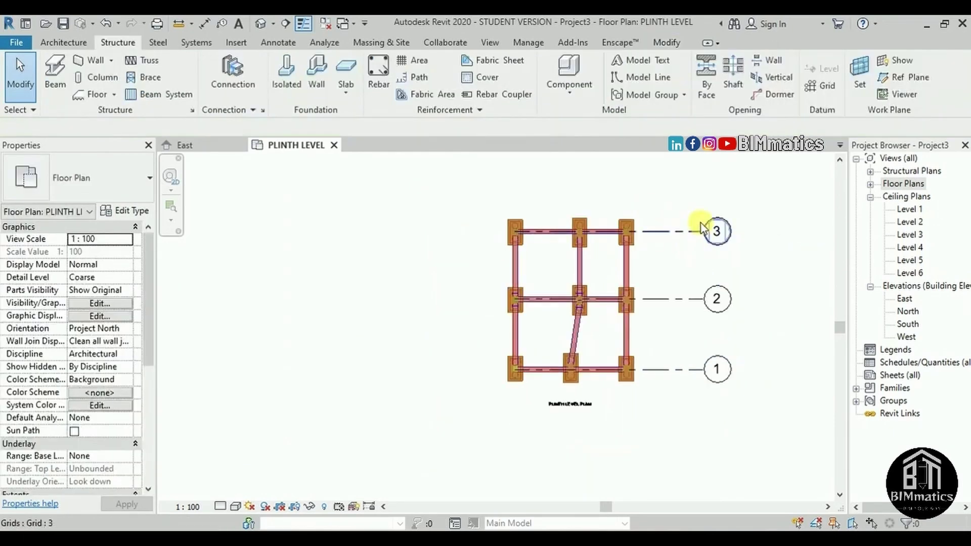
scroll(622, 268, "down", 1)
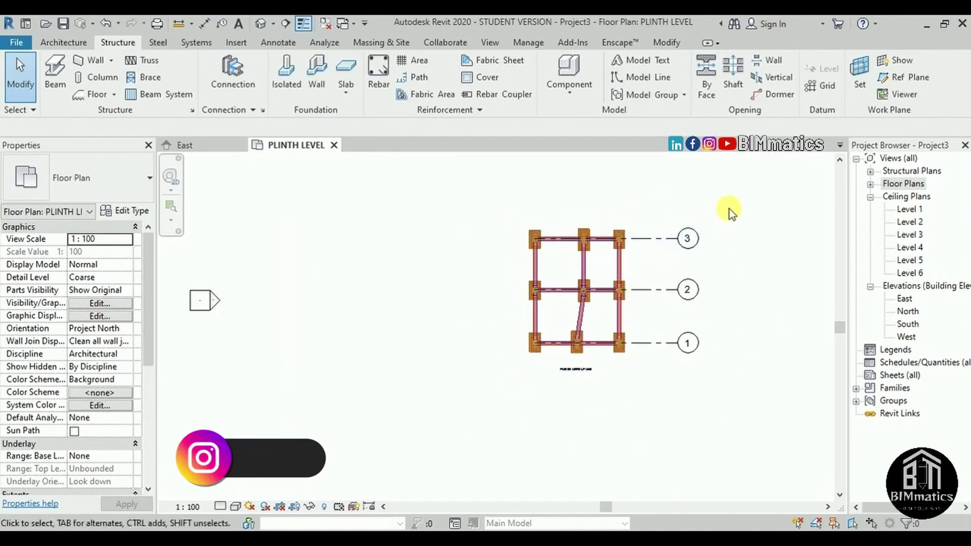
- Draw a vertical grid line from the lower-left column's centre up through the left-hand columns, ending above the upper-left column
left_click(819, 91)
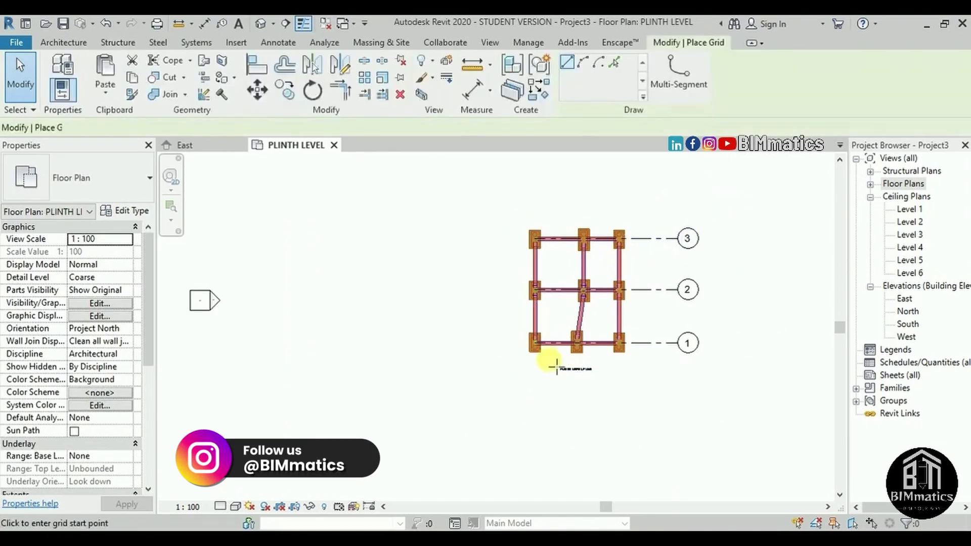
scroll(536, 359, "up", 2)
scroll(524, 362, "up", 3)
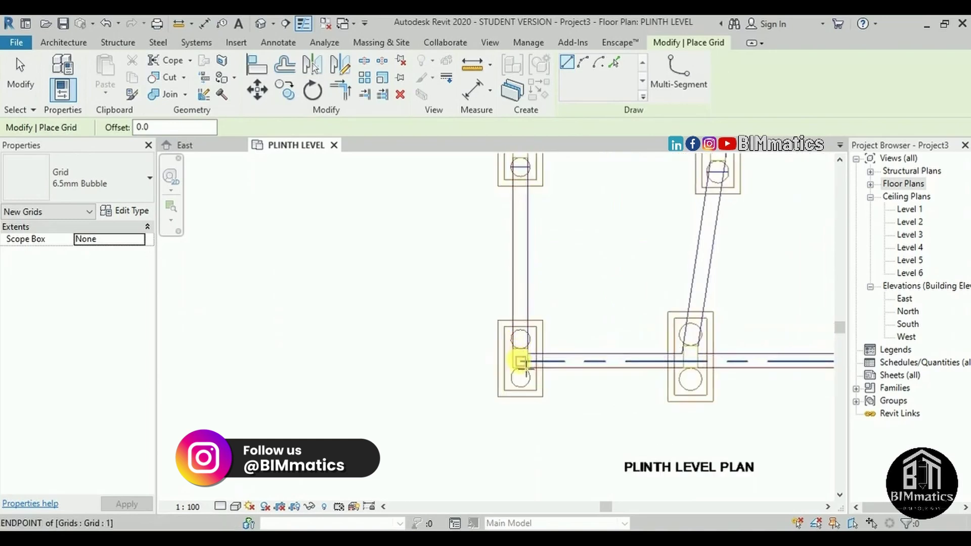
left_click(521, 360)
scroll(542, 249, "down", 5)
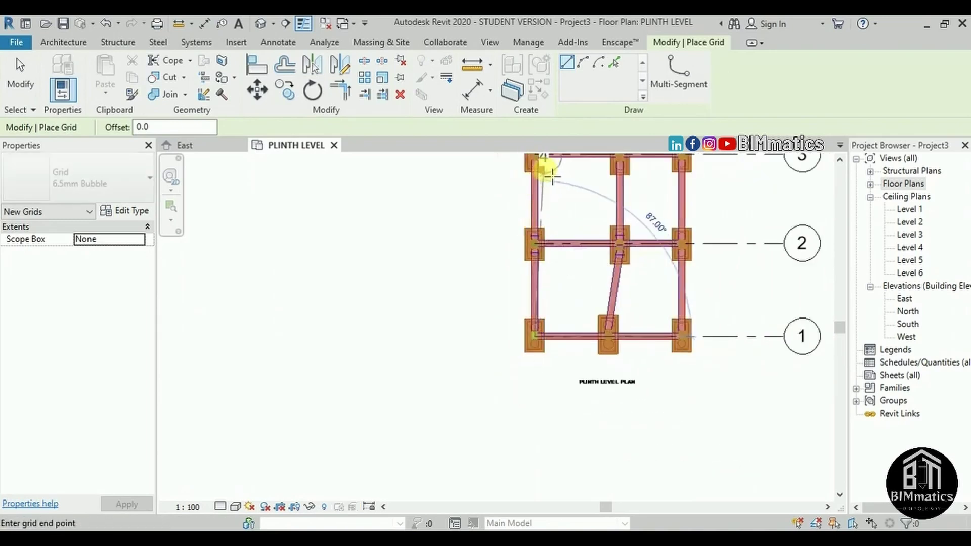
scroll(578, 171, "up", 3)
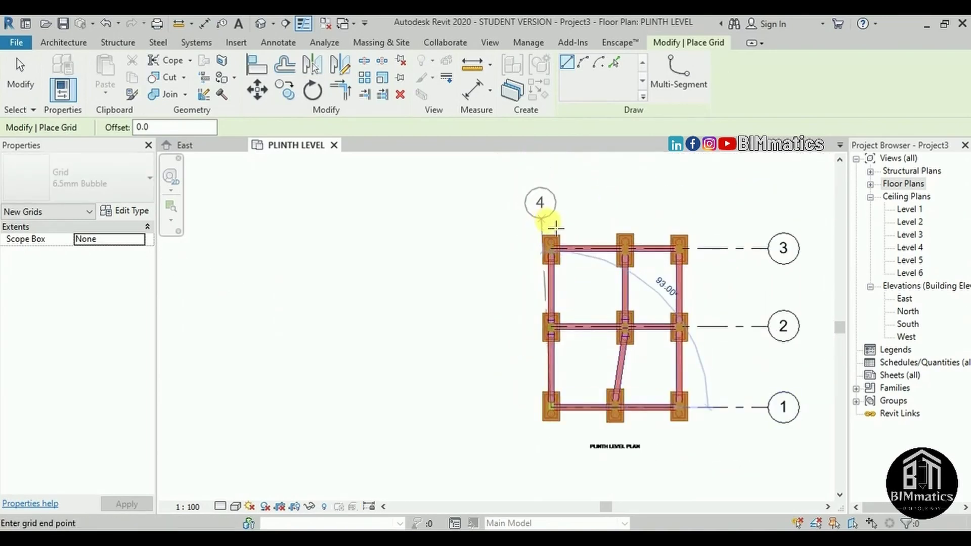
left_click(551, 205)
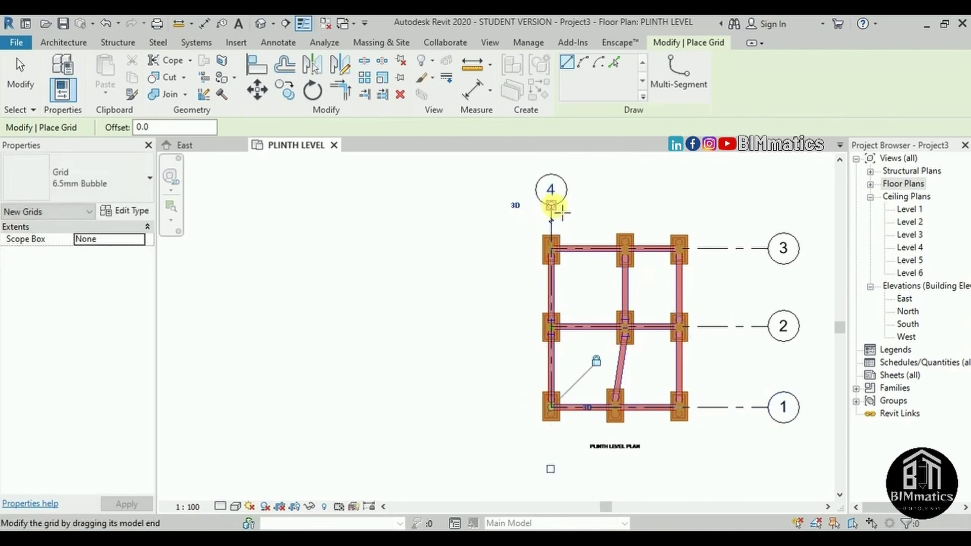
scroll(596, 195, "down", 2)
scroll(585, 188, "up", 2)
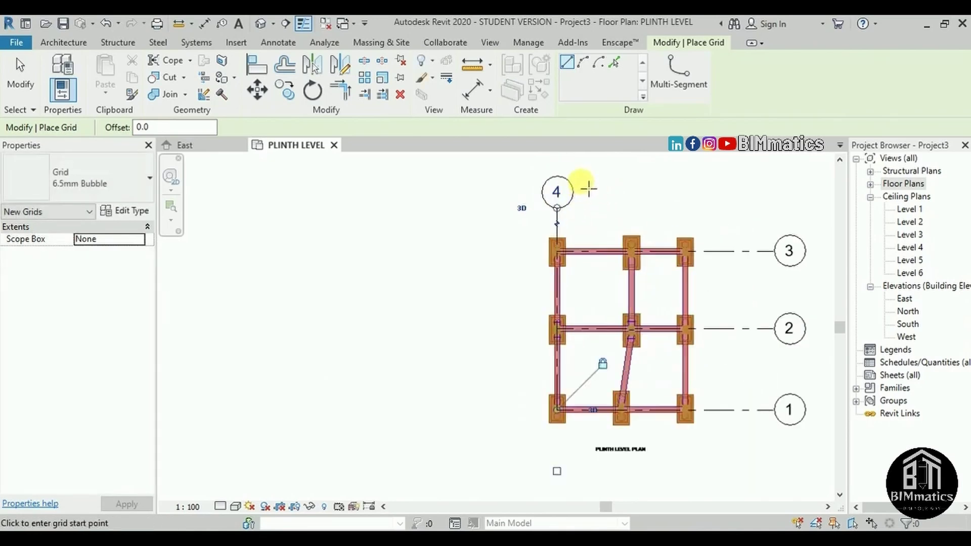
key("Escape")
key("Escape")
- Rename the vertical grid through the left-hand columns as A and deselect it
double_click(553, 187)
type("A")
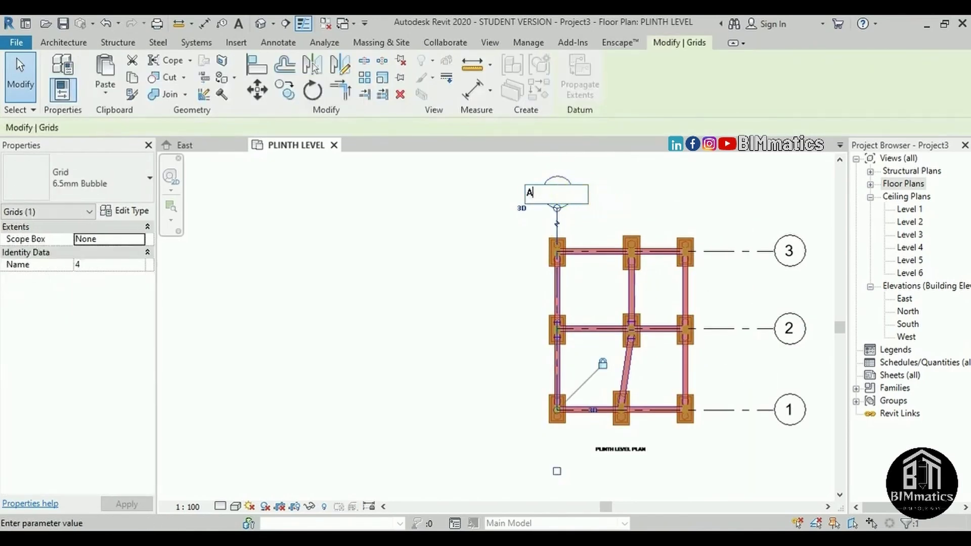
key("Return")
scroll(657, 269, "down", 2)
scroll(657, 269, "up", 2)
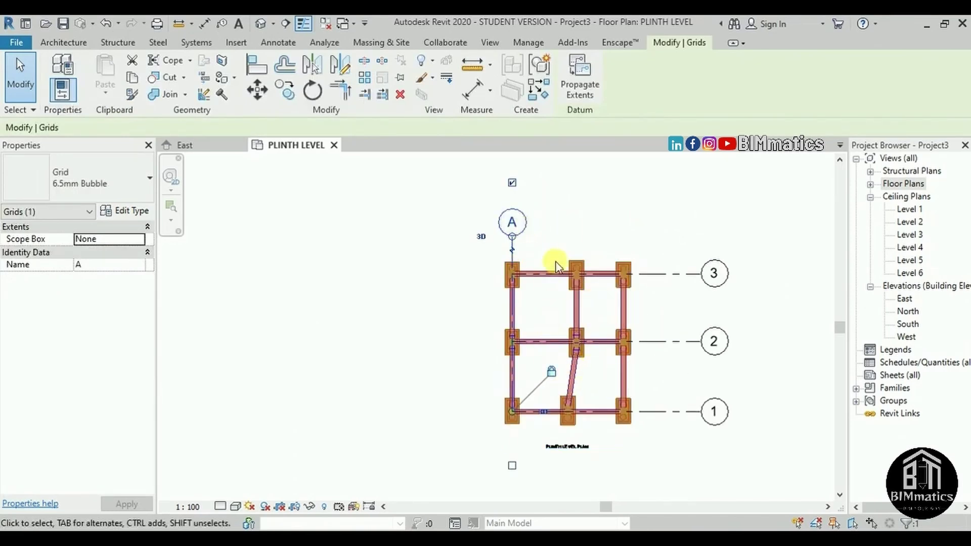
key("Escape")
- Copy grid A horizontally to the centre of the top-middle column, with multiple copies enabled
scroll(557, 261, "up", 2)
left_click(606, 217)
key("c")
key("o")
scroll(606, 217, "up", 1)
left_click(570, 203)
scroll(752, 245, "up", 2)
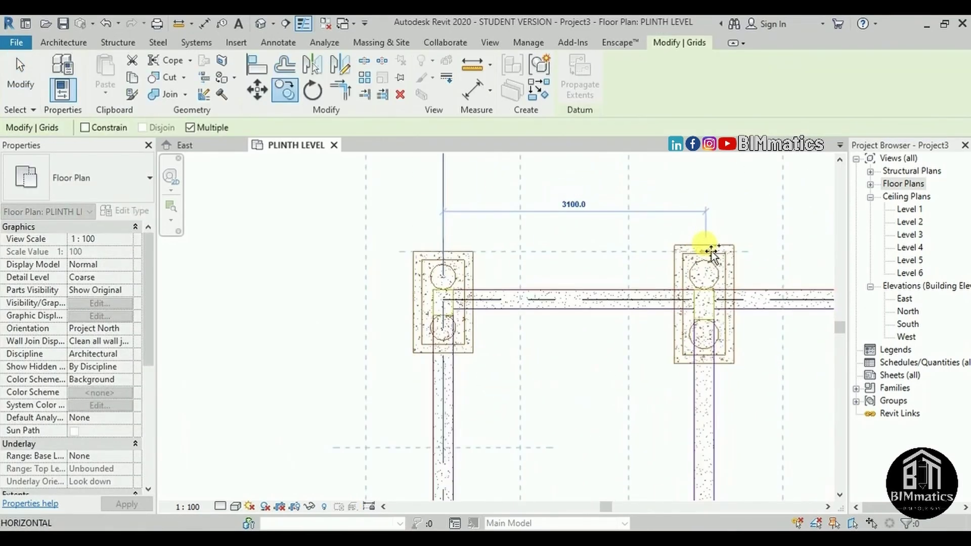
scroll(707, 245, "up", 2)
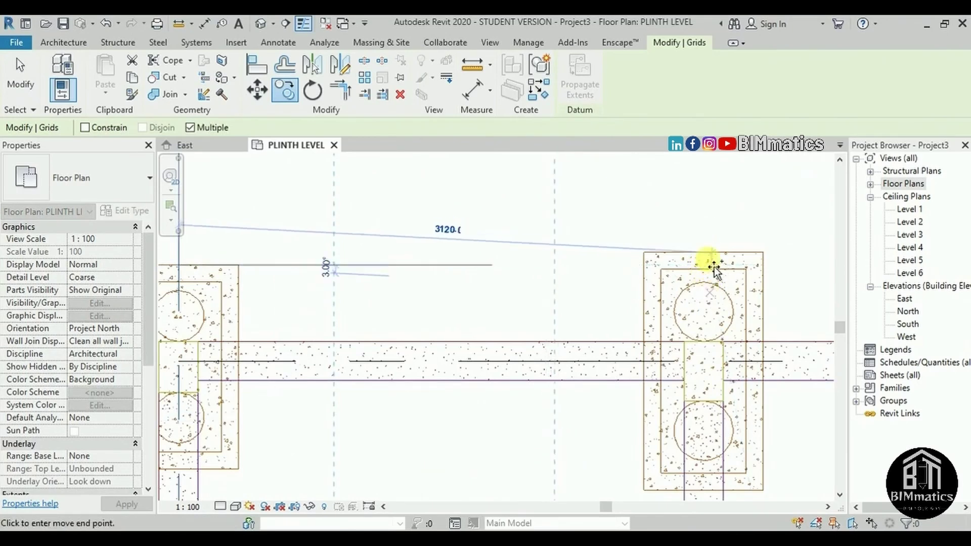
scroll(713, 266, "up", 2)
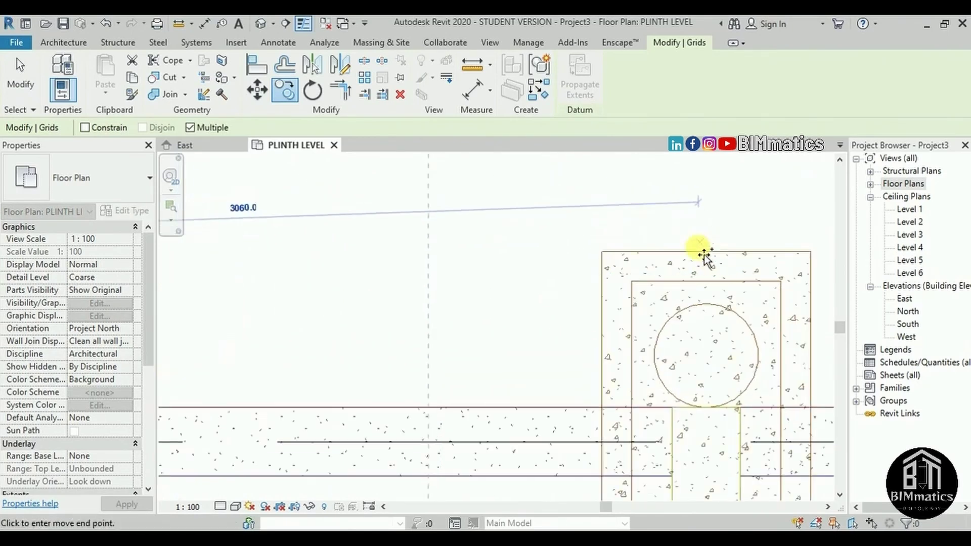
scroll(581, 262, "down", 3)
scroll(728, 257, "down", 3)
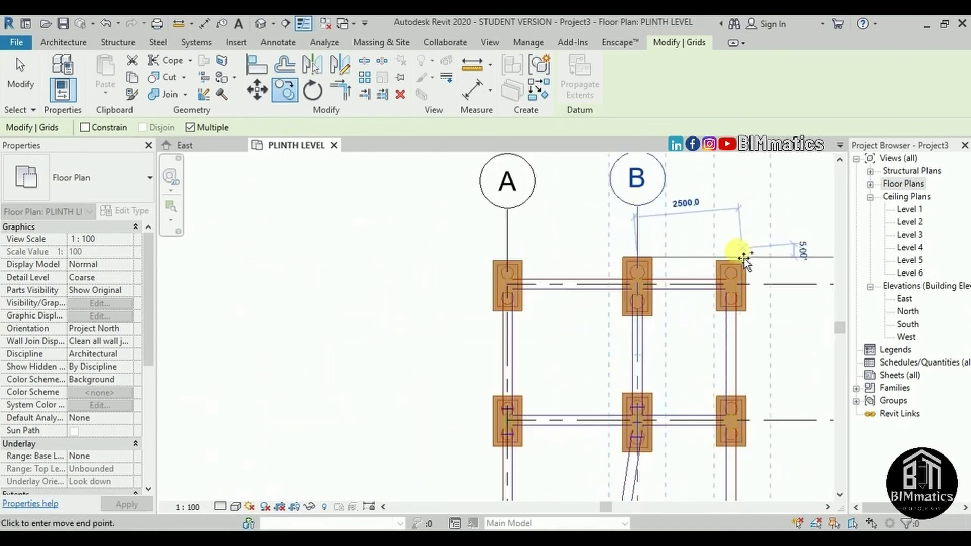
- Place a further copy of the vertical grid line through the centre of the right-hand columns
scroll(733, 271, "up", 2)
scroll(735, 275, "up", 3)
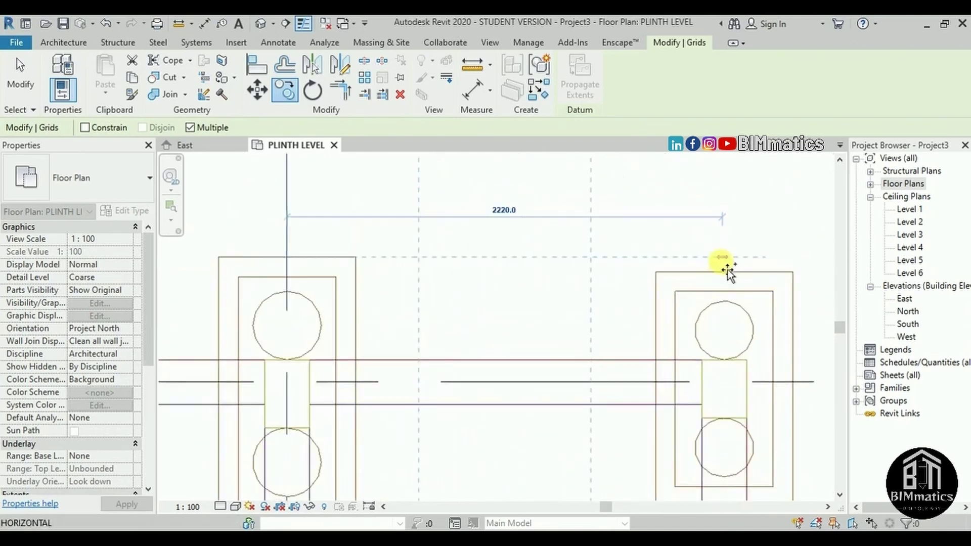
scroll(744, 282, "up", 2)
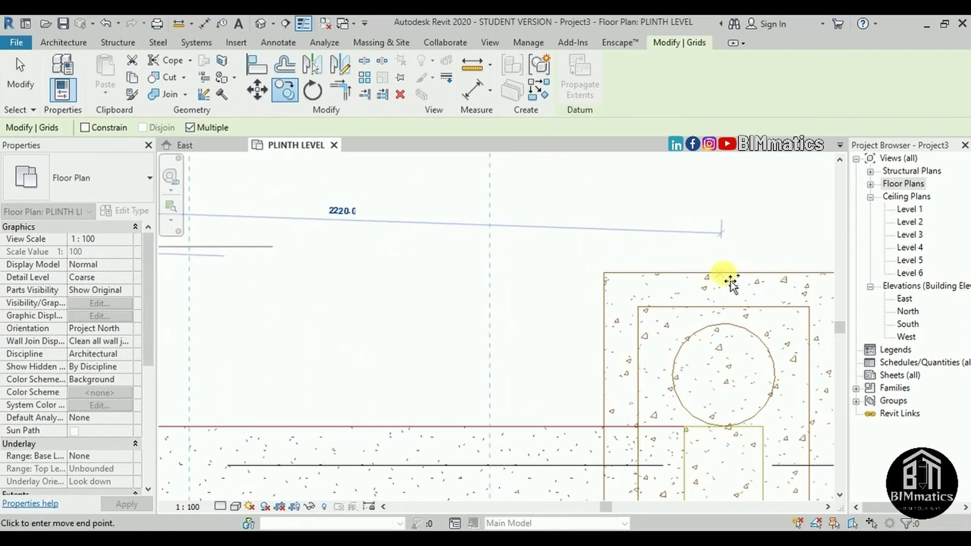
scroll(733, 283, "down", 6)
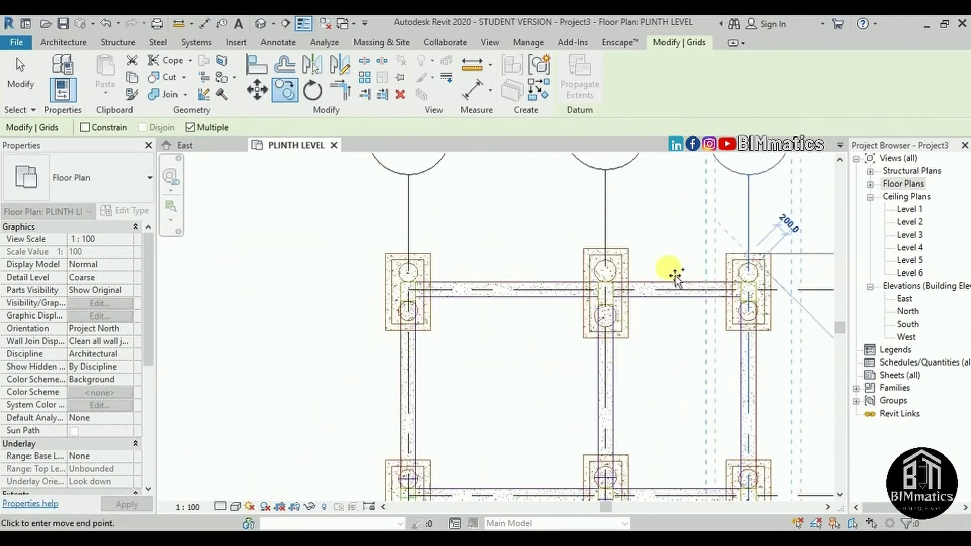
scroll(727, 379, "up", 3)
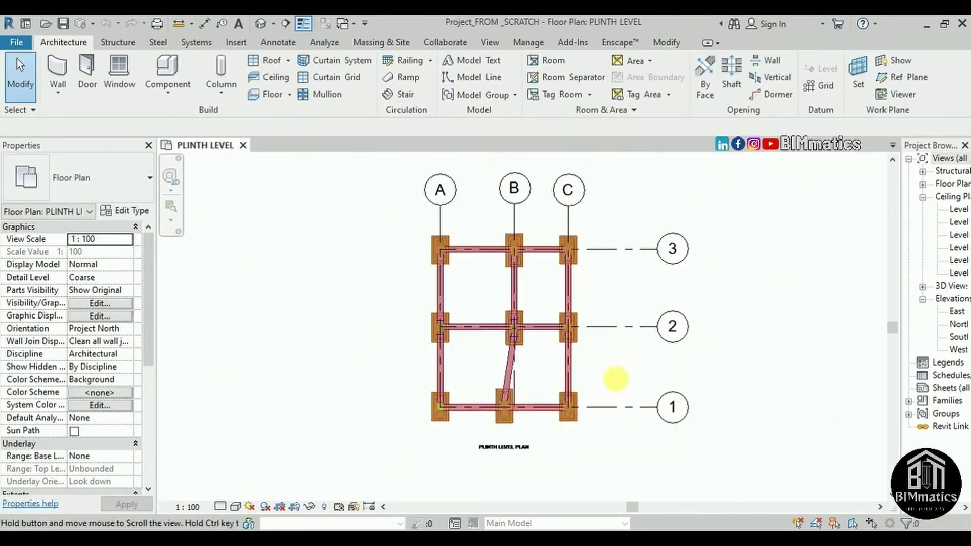
- Measure the length and width of the column outline at grids A and 1 in the imported plinth plan
middle_click_drag(615, 379, 620, 394)
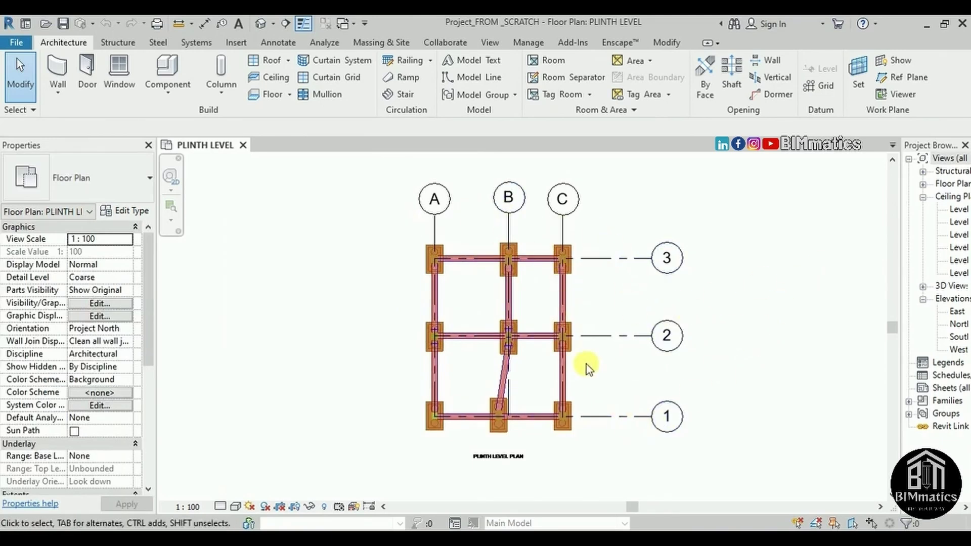
scroll(578, 285, "up", 2)
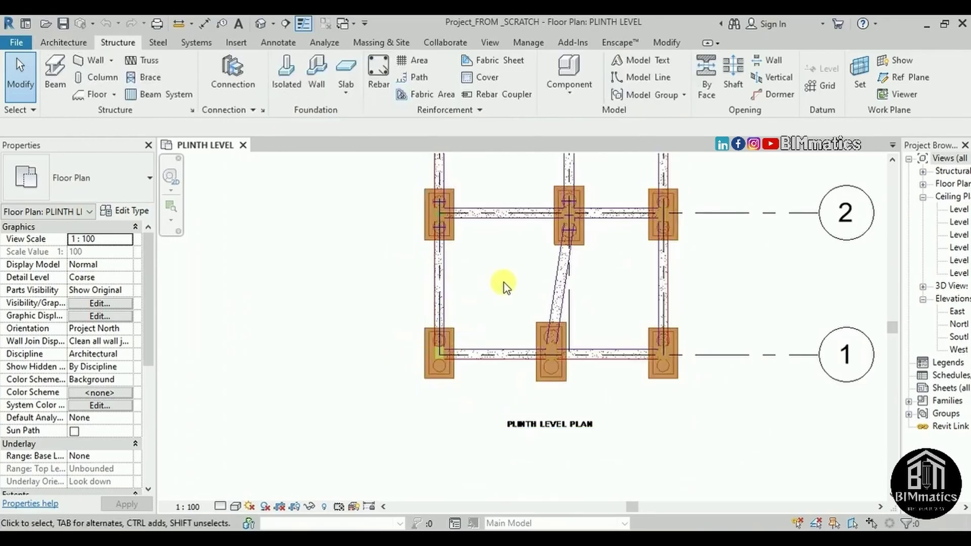
scroll(504, 287, "down", 3)
scroll(455, 354, "up", 5)
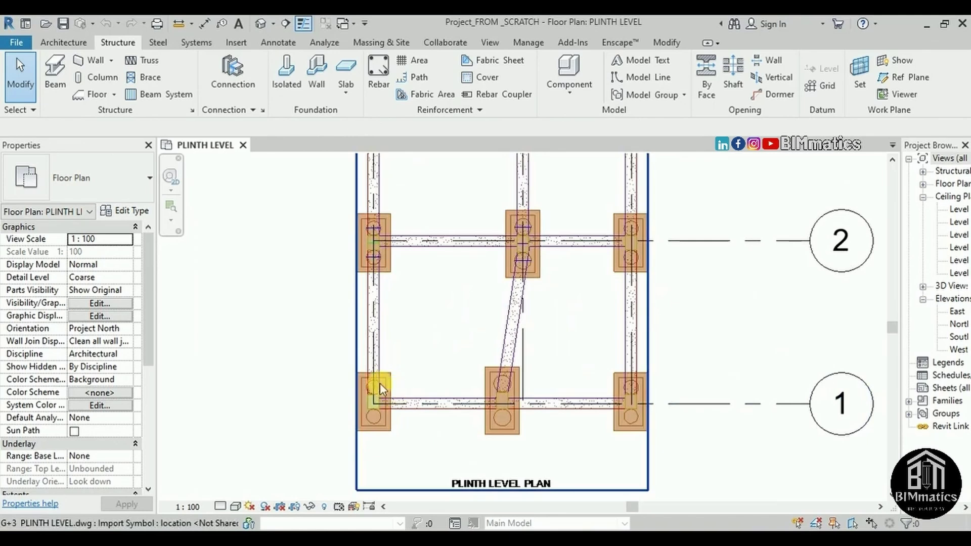
scroll(374, 389, "up", 4)
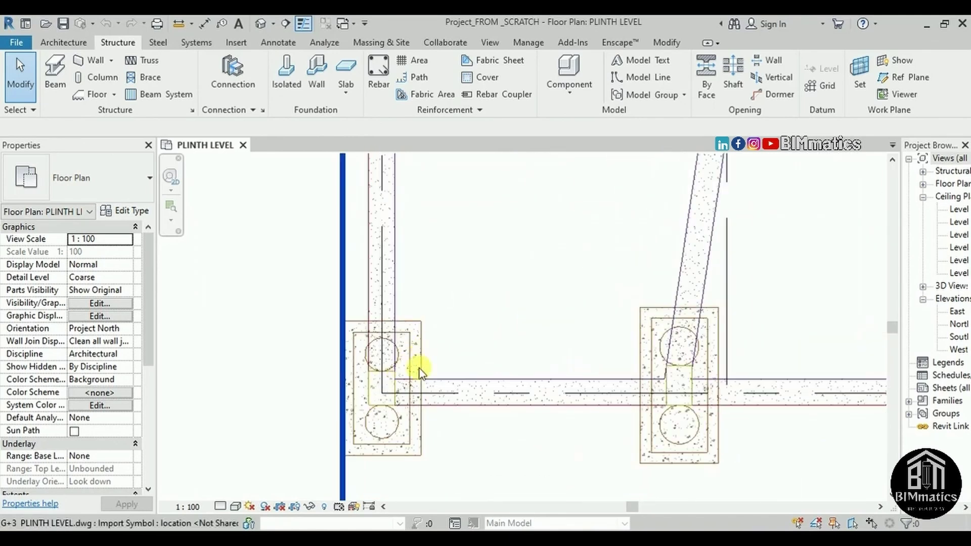
scroll(405, 392, "up", 2)
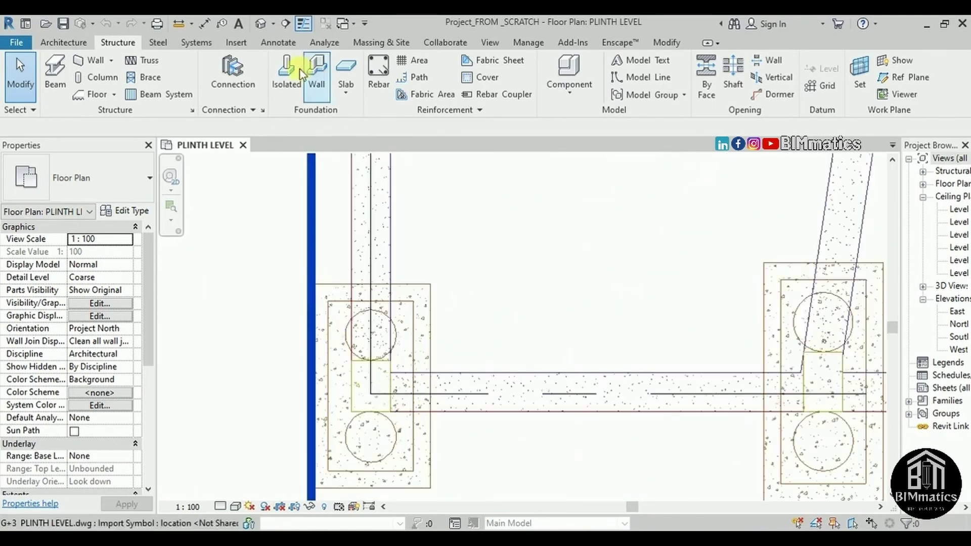
left_click(178, 24)
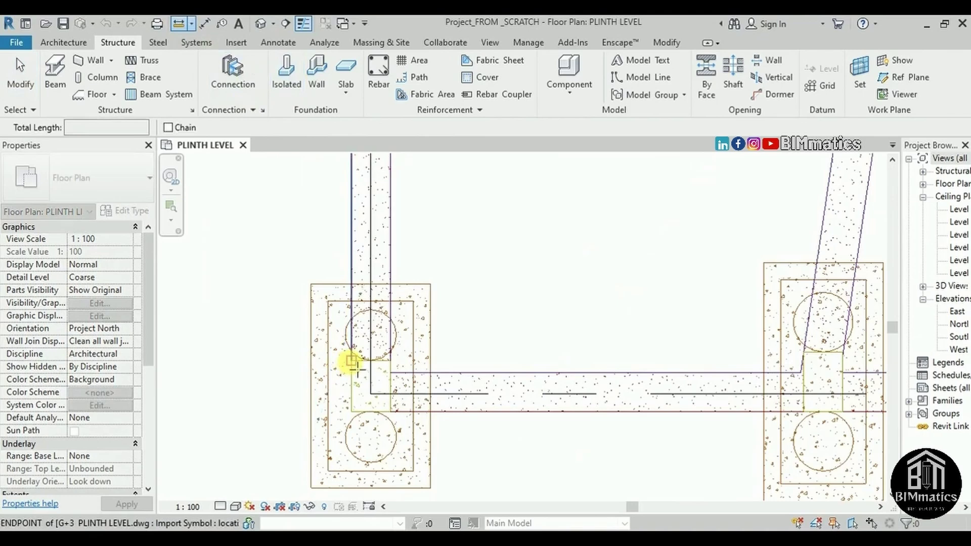
left_click(352, 361)
left_click(352, 416)
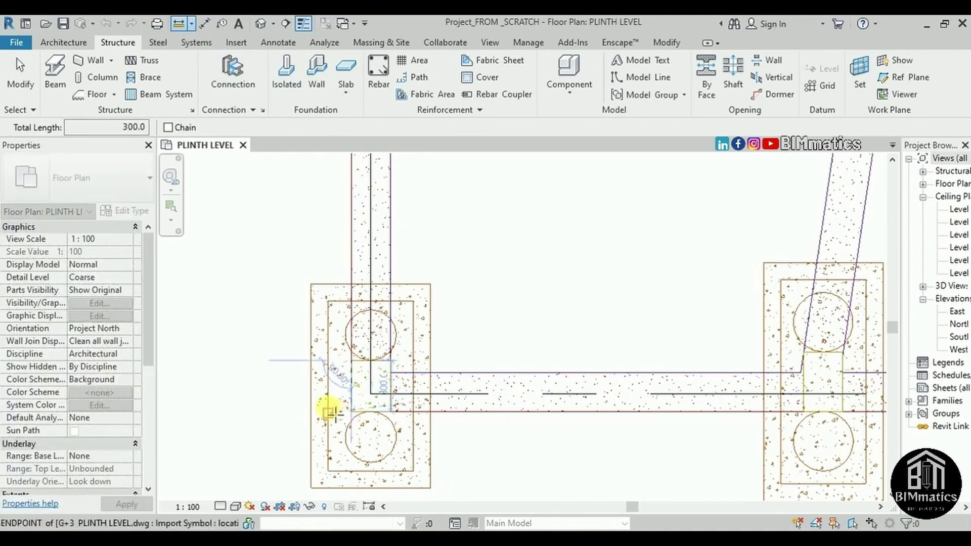
left_click(351, 361)
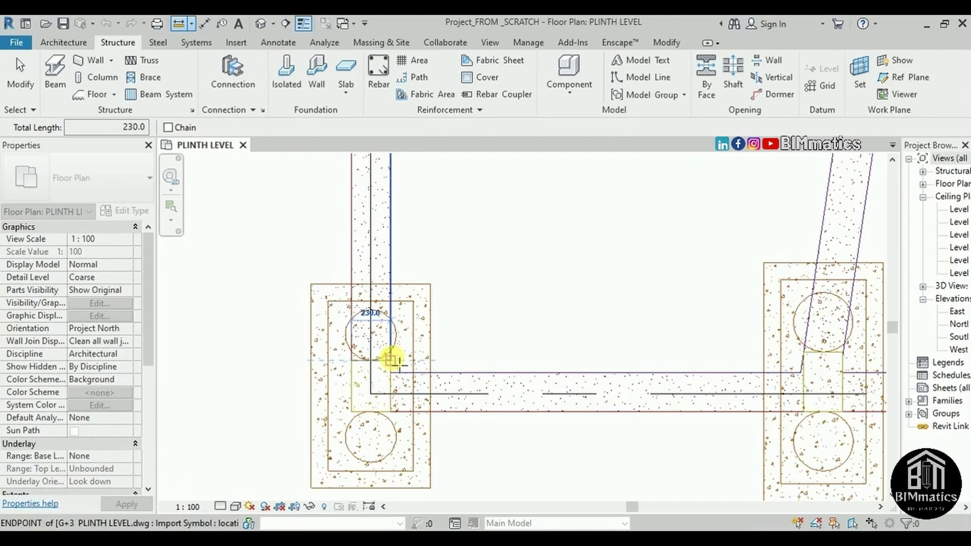
key("Escape")
key("Escape")
- Measure the long side of the lower-middle column outline on grid 1
scroll(352, 352, "down", 4)
scroll(650, 358, "up", 3)
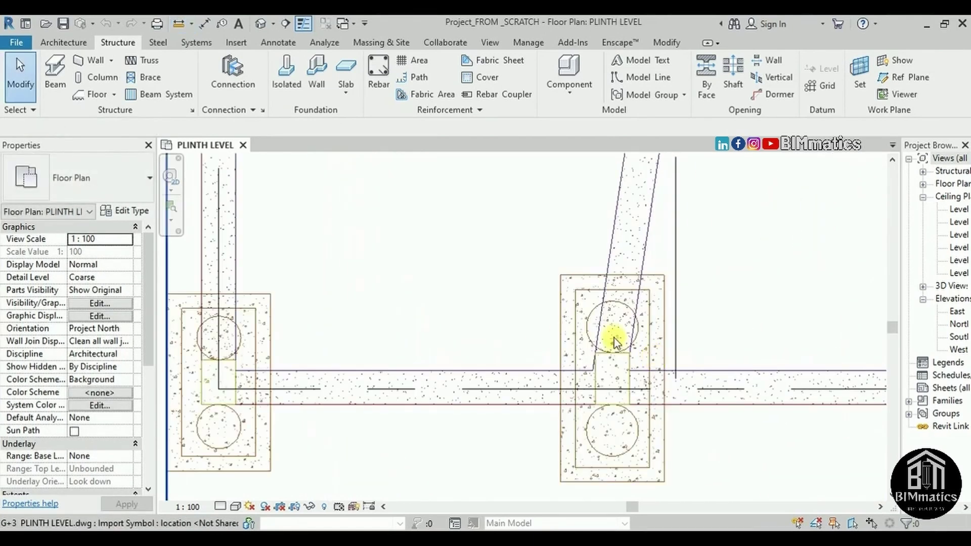
left_click(181, 24)
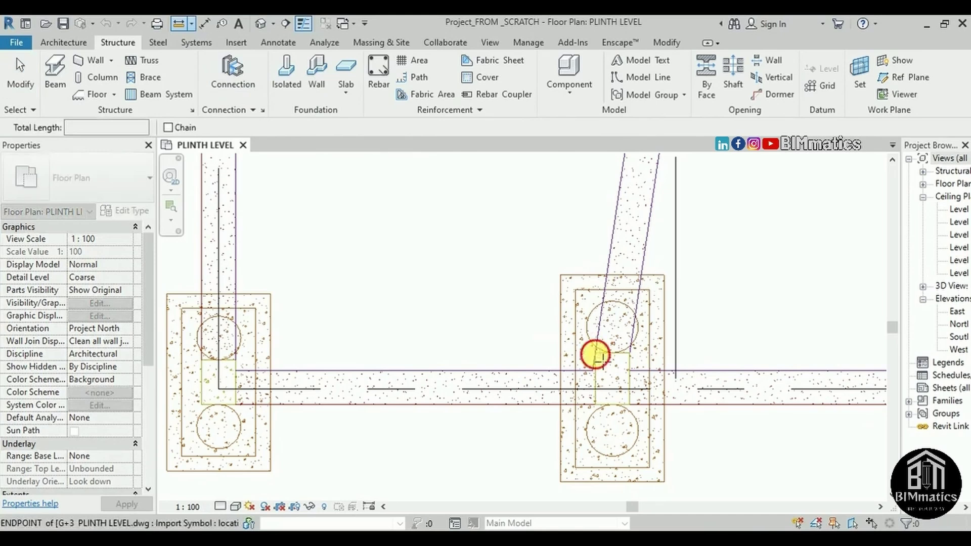
left_click(595, 355)
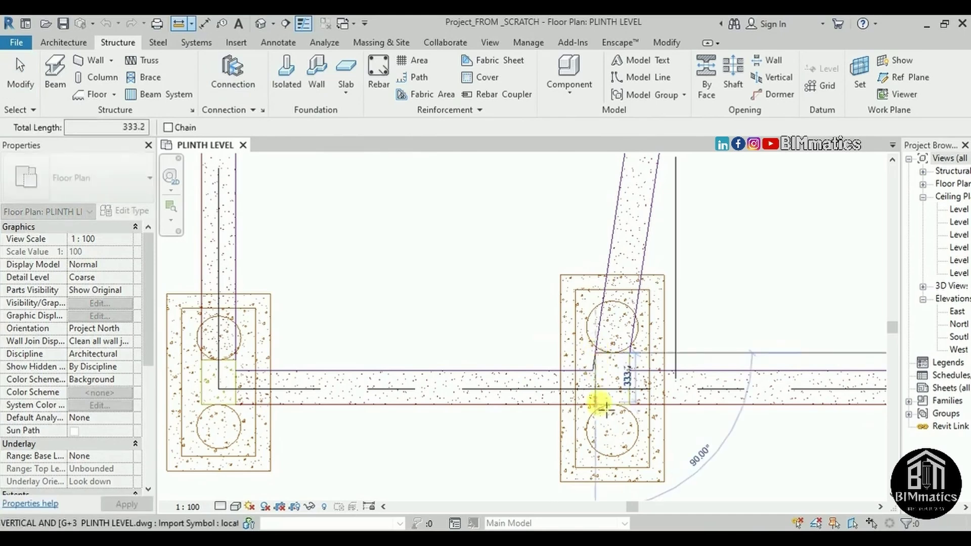
key("Escape")
key("Escape")
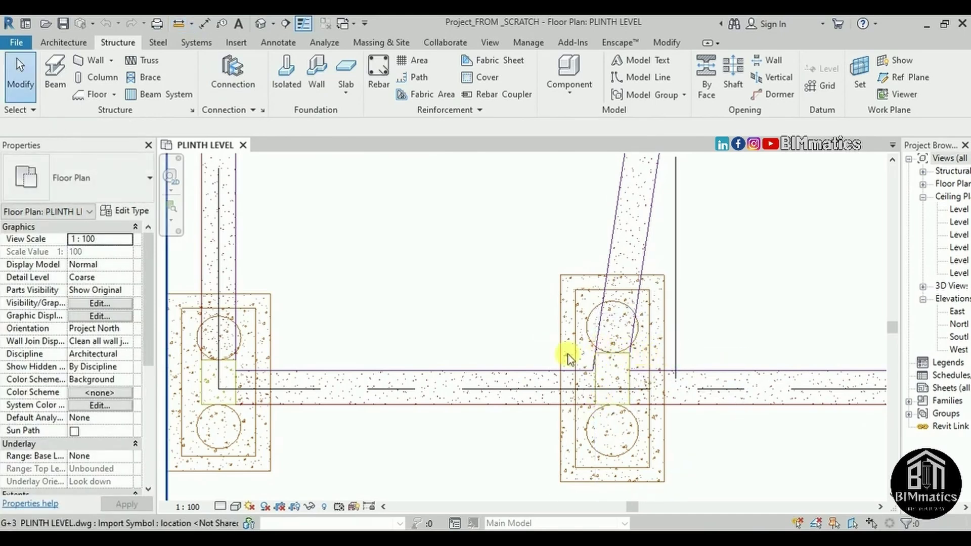
- Start the structural Column command in the plinth level plan
scroll(568, 358, "down", 5)
scroll(659, 324, "up", 1)
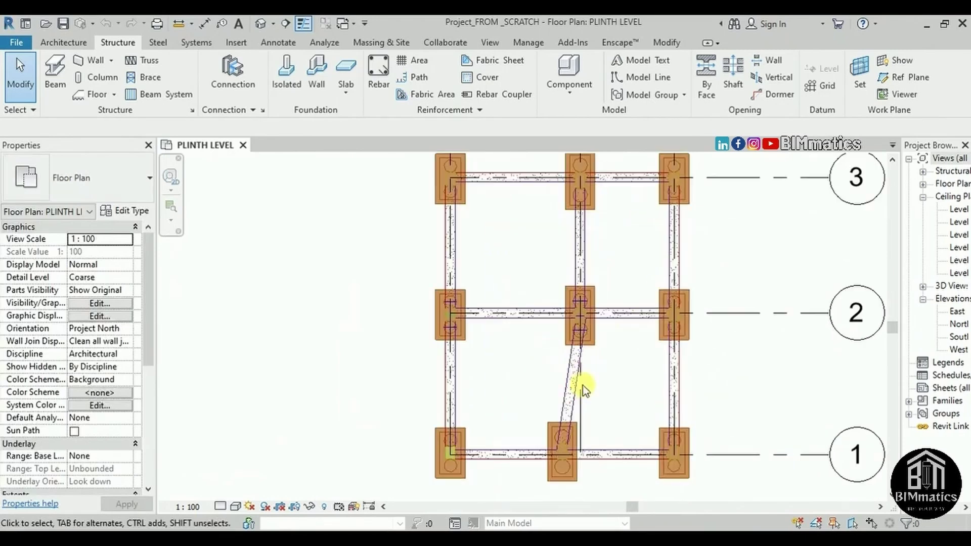
left_click(110, 76)
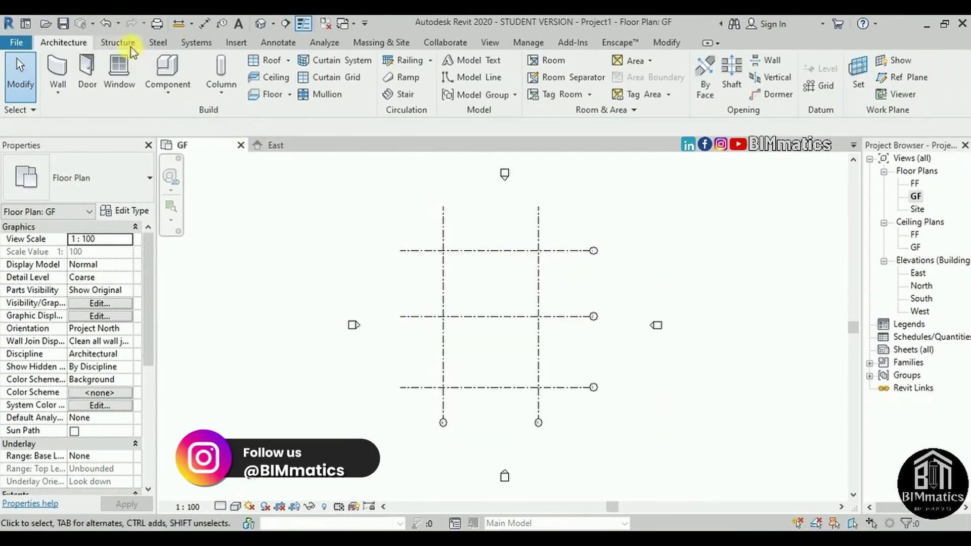
- In Project1's GF plan, place a vertical W250X73 structural column with an unconnected height of 3000 at the upper-left grid intersection
left_click(132, 46)
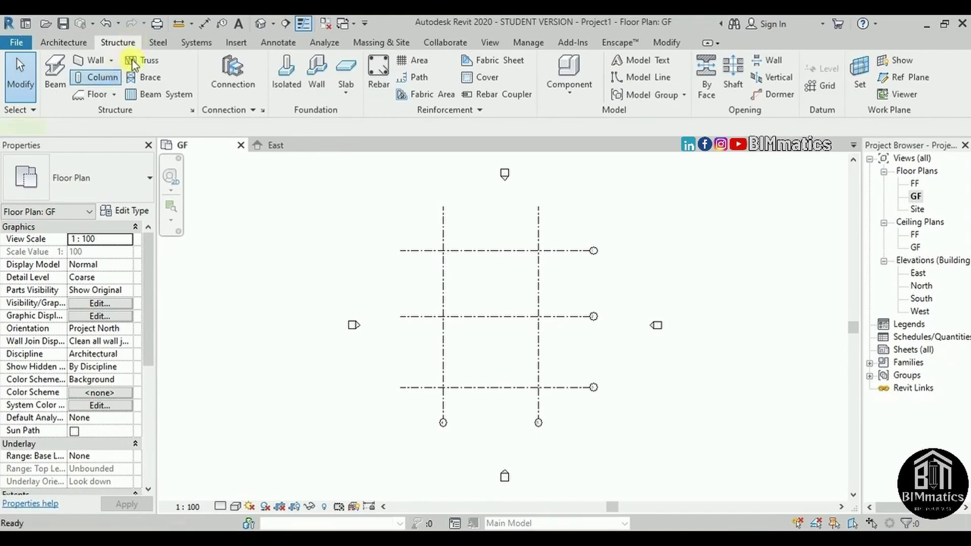
left_click(103, 77)
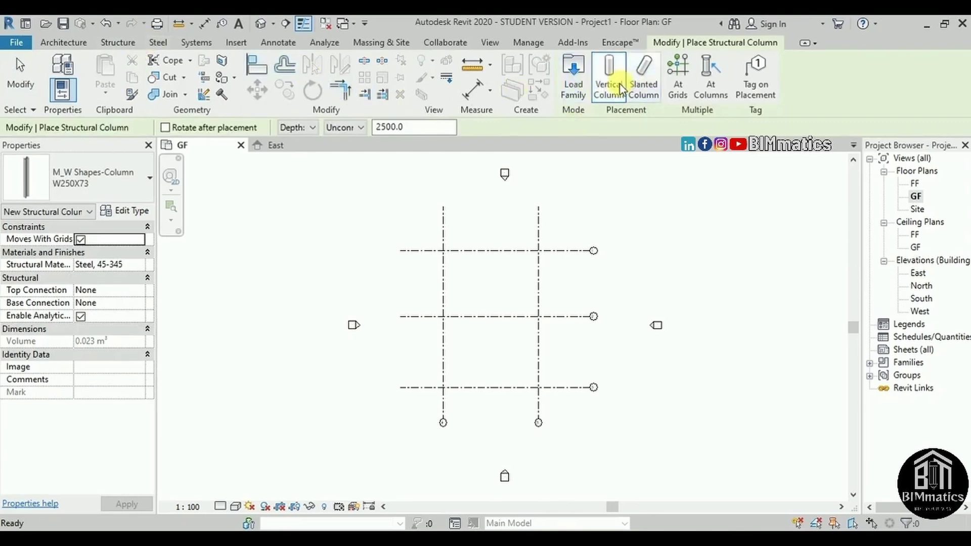
left_click(308, 127)
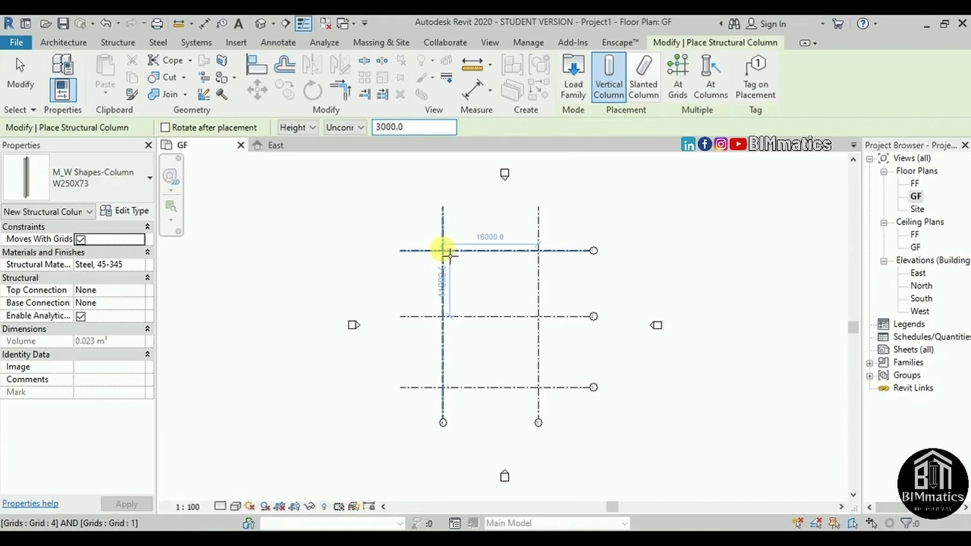
left_click(449, 256)
scroll(451, 258, "up", 2)
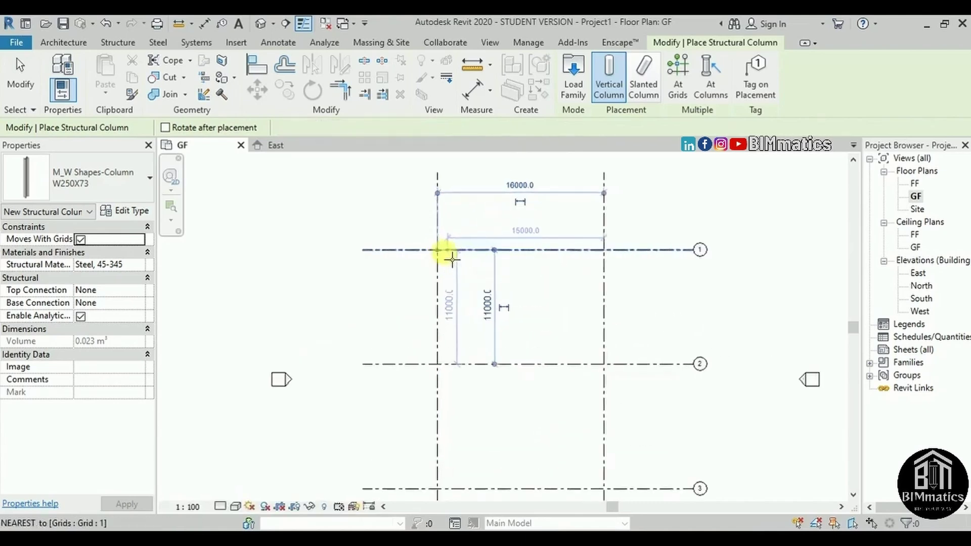
scroll(451, 259, "up", 4)
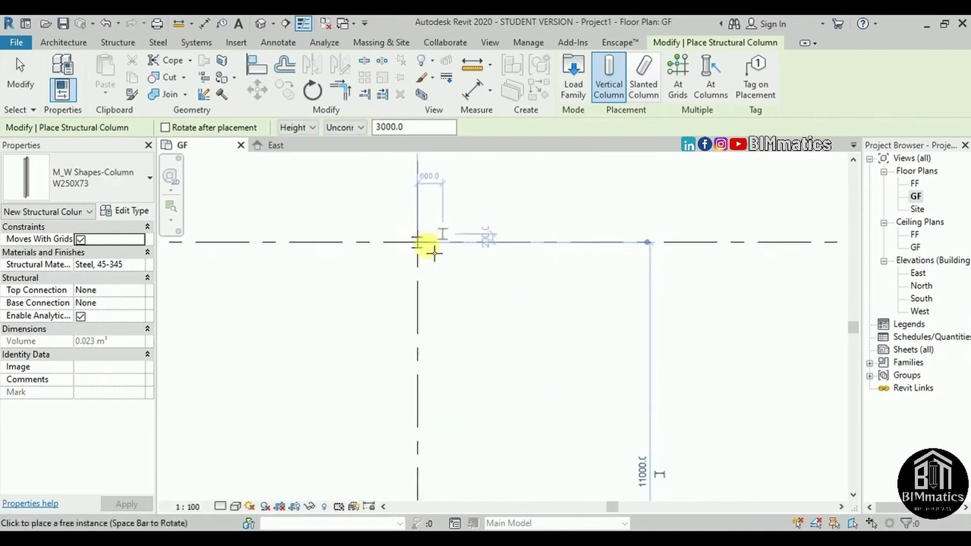
scroll(429, 248, "down", 4)
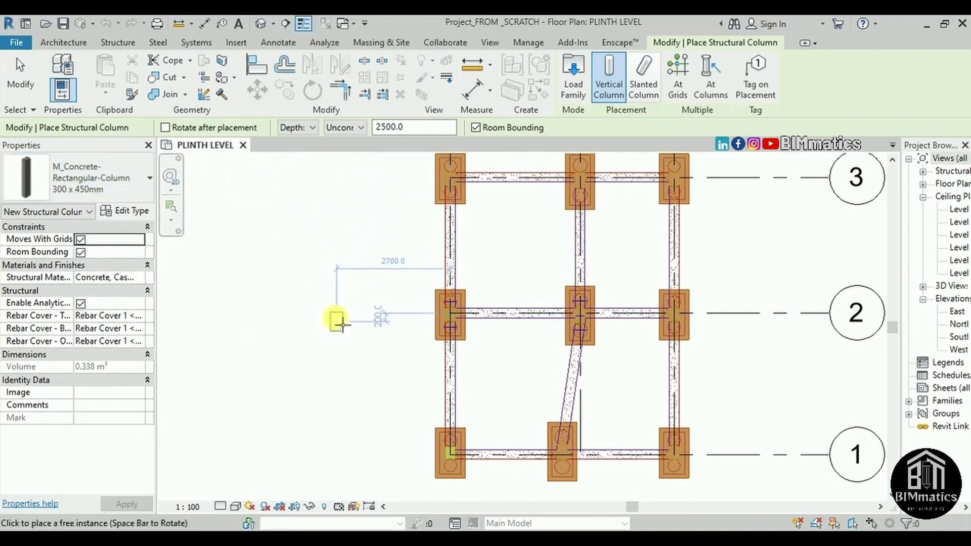
- In the plinth level project, duplicate the 300 x 450mm concrete rectangular column type under the name 300 x 230mm
left_click(132, 211)
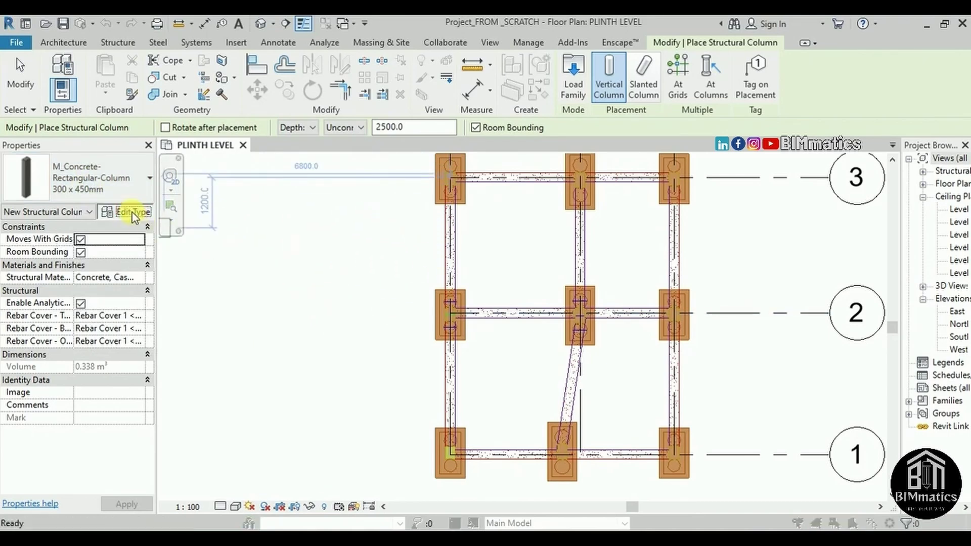
left_click(827, 125)
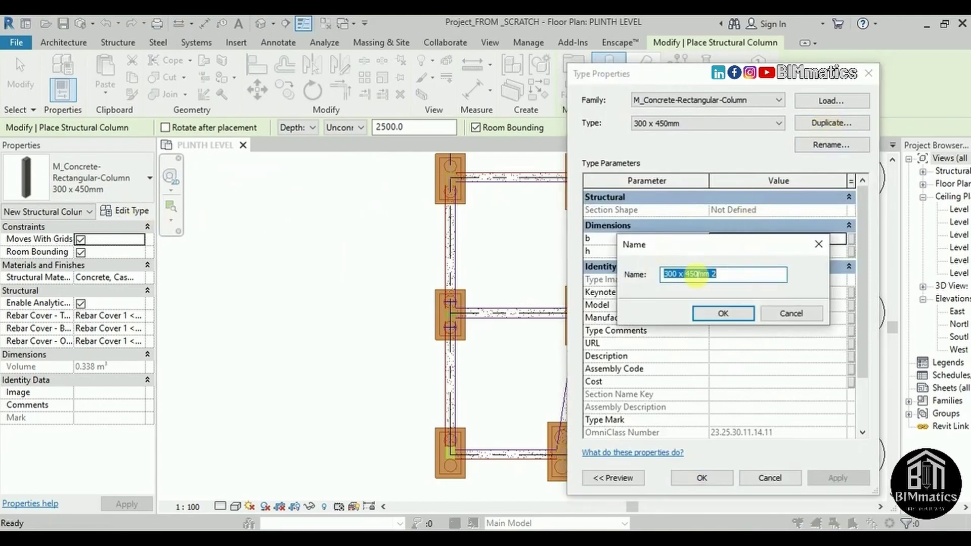
left_click(718, 276)
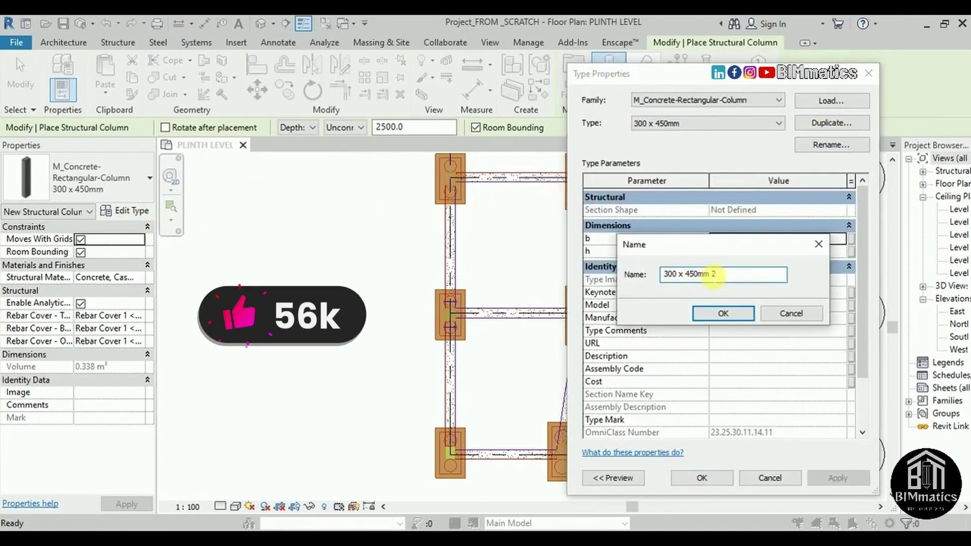
key("BackSpace")
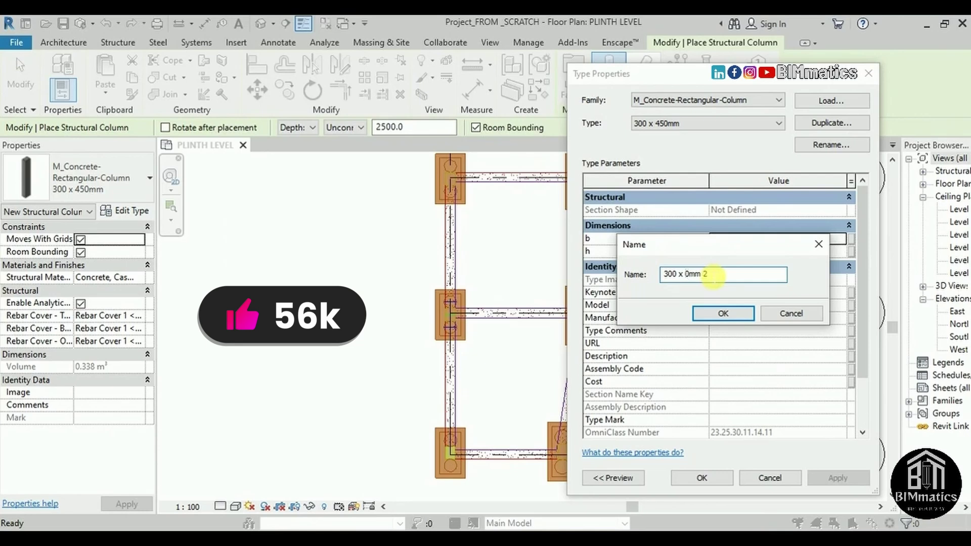
type("230")
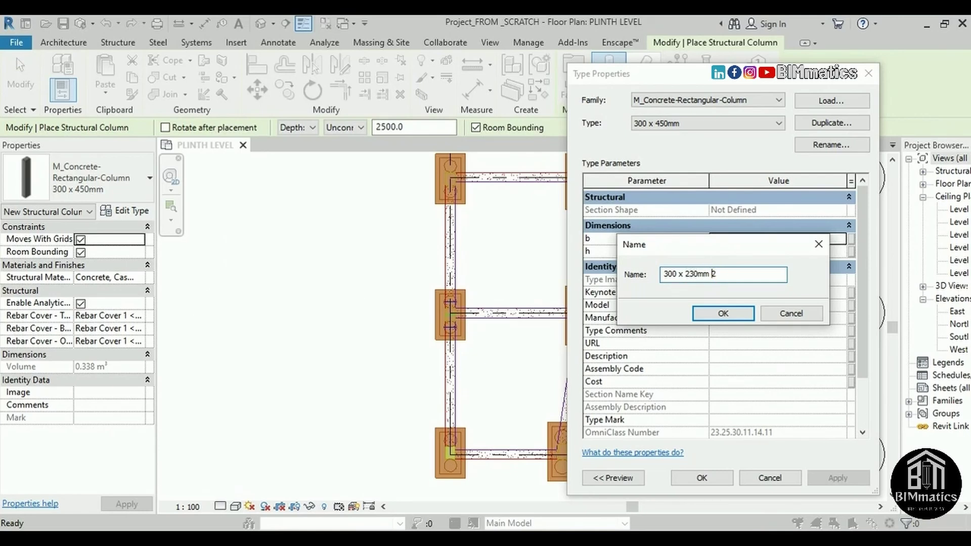
left_click(718, 317)
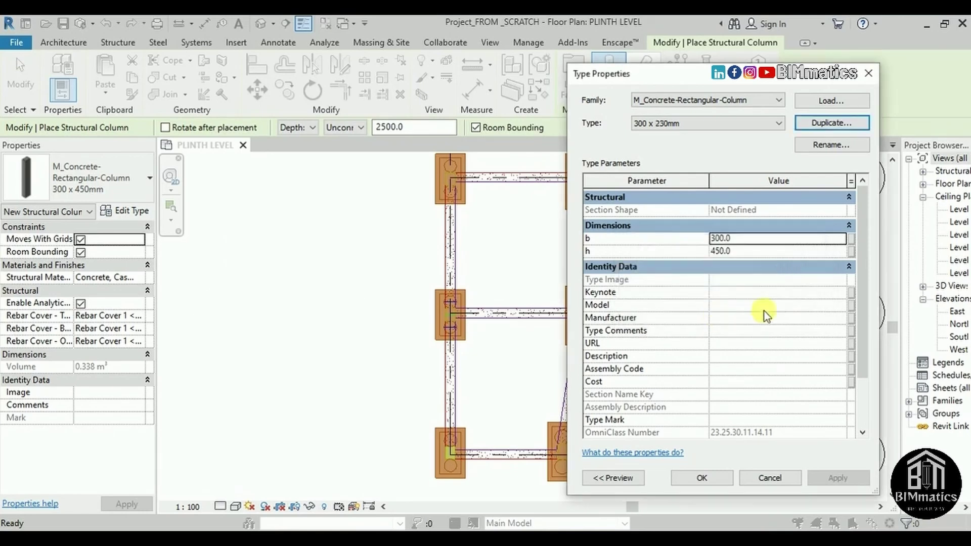
- Set the new column type's b dimension to 230 and h to 300, and accept the type properties
left_click(718, 238)
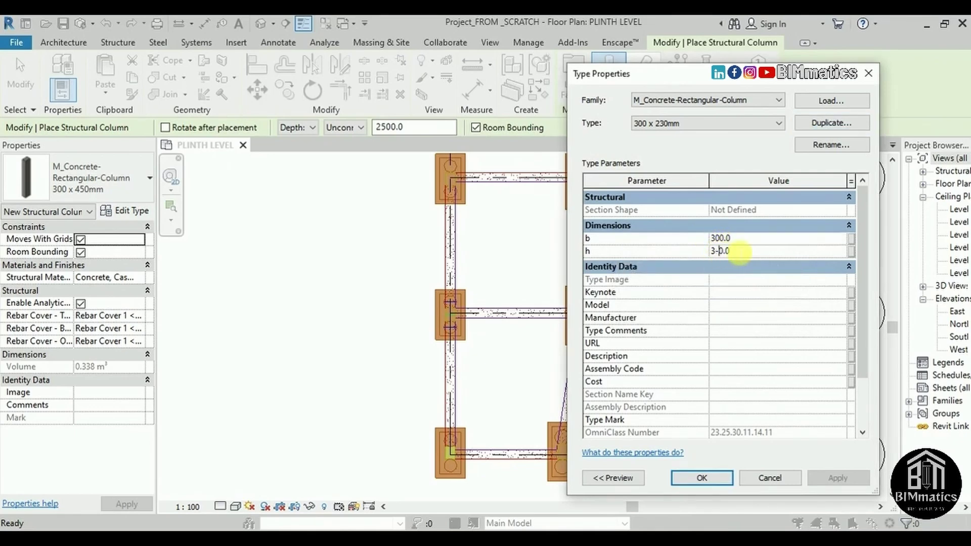
left_click(728, 239)
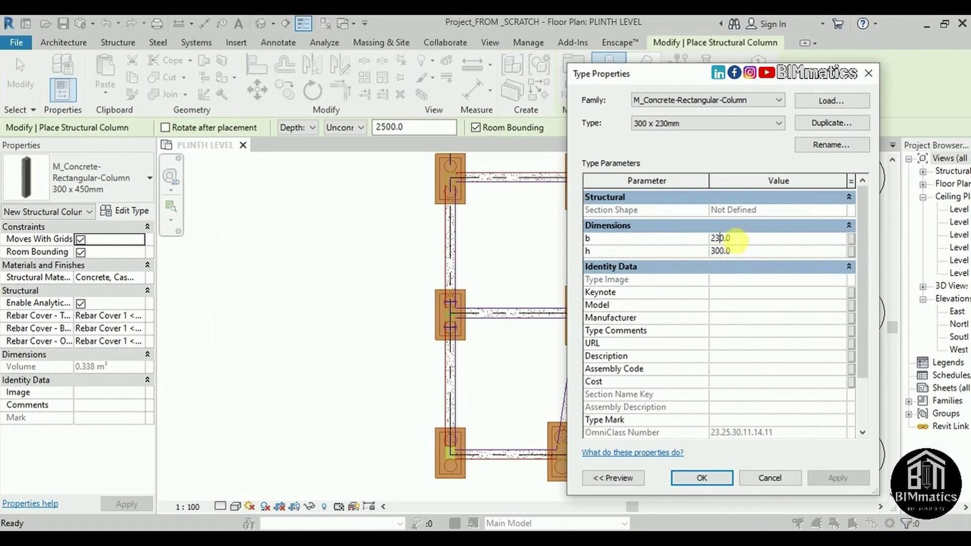
left_click(768, 266)
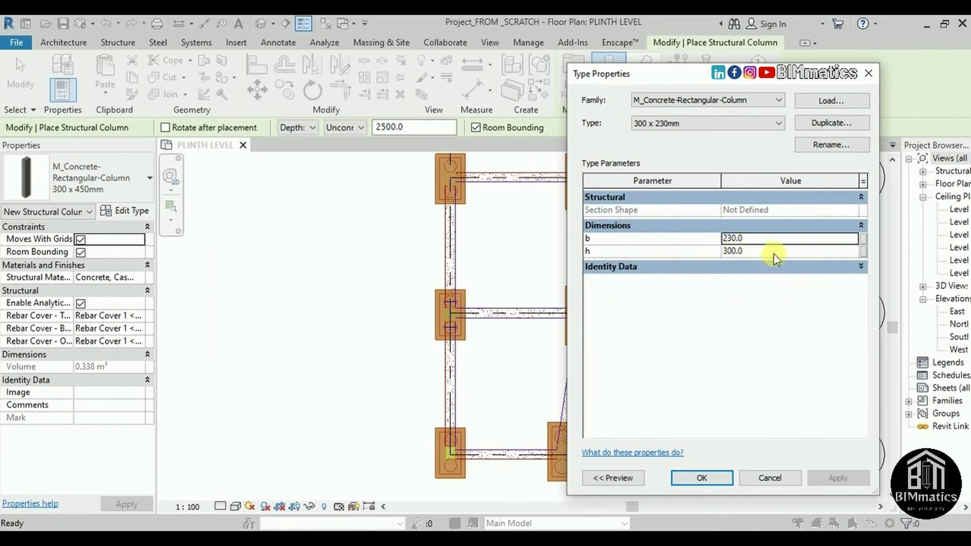
left_click(739, 269)
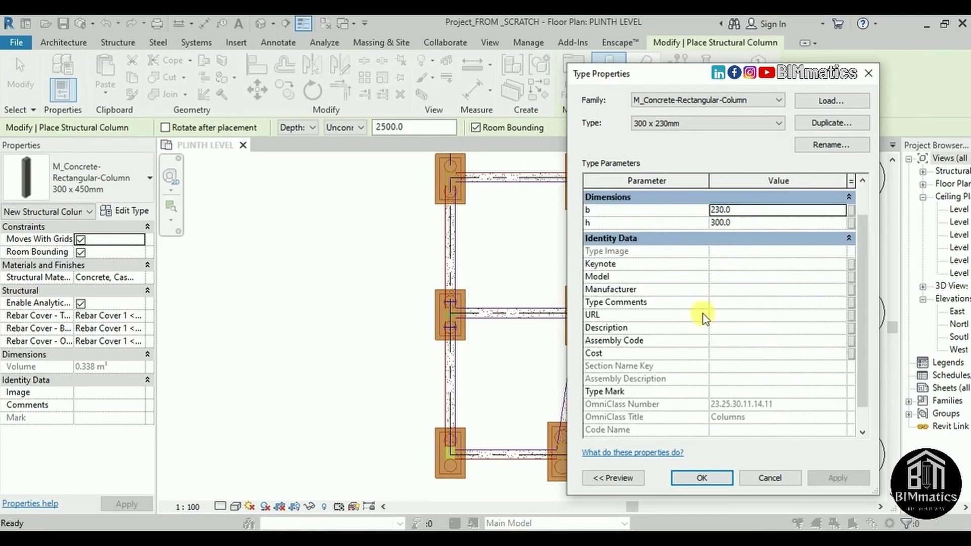
left_click(702, 477)
- Place a 300 x 230mm concrete column with 2500 unconnected depth at the centre of the column outline near grids A and 1
scroll(452, 411, "down", 3)
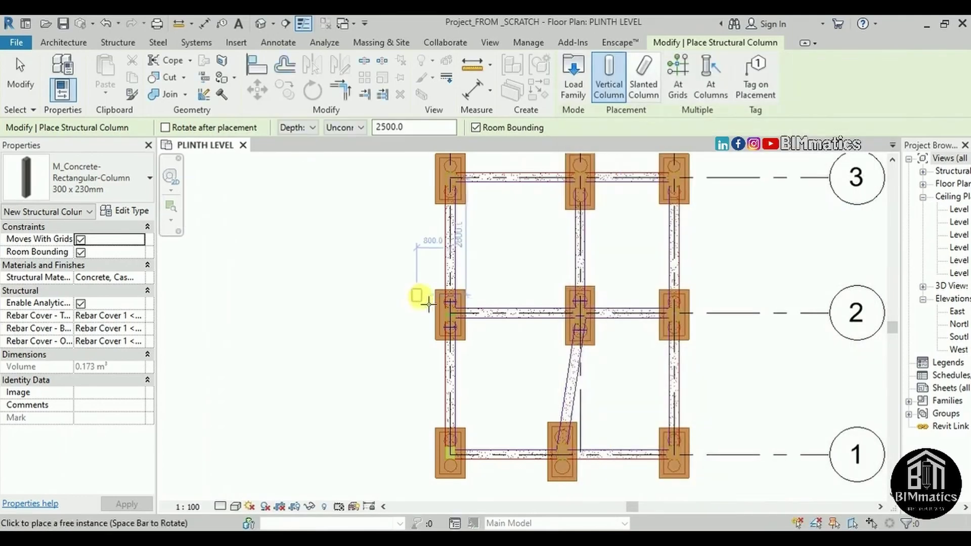
scroll(451, 410, "up", 5)
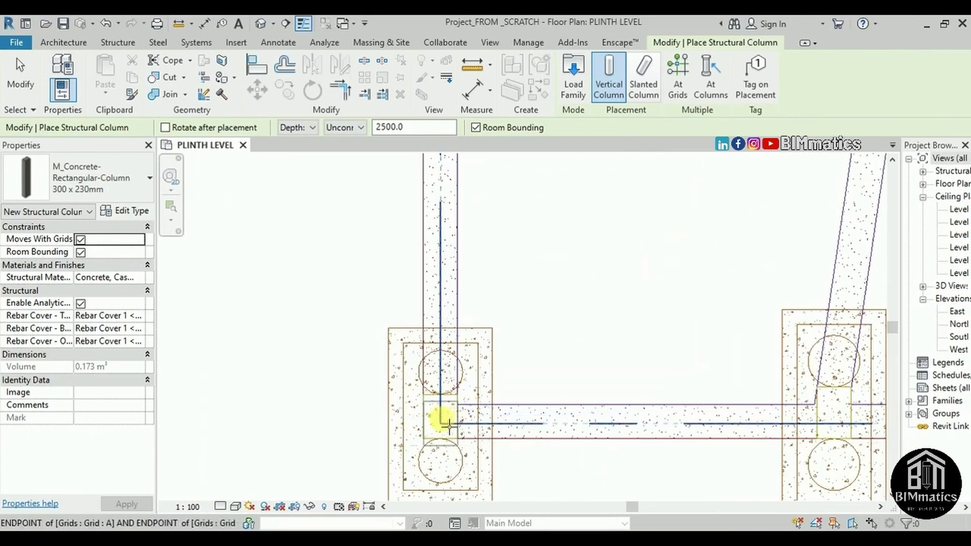
scroll(449, 426, "up", 2)
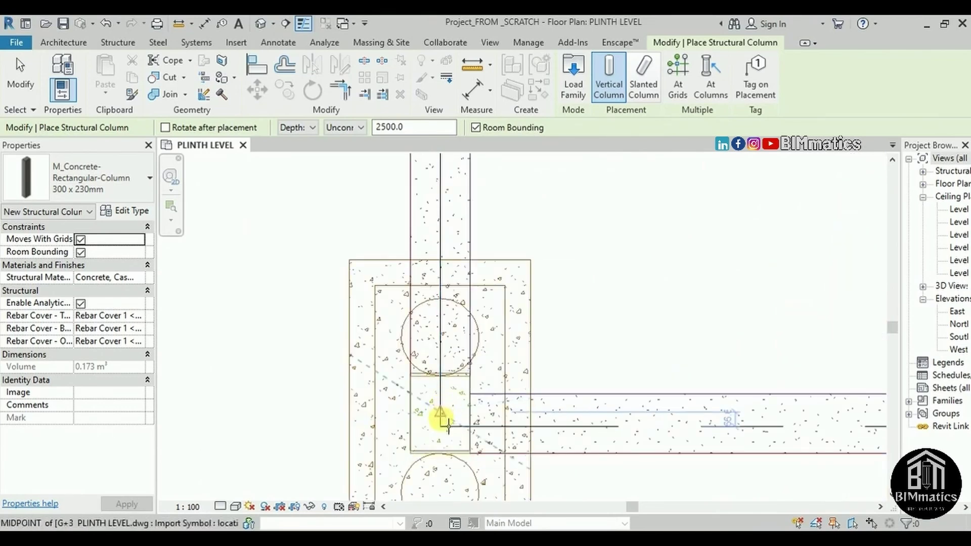
scroll(447, 426, "up", 2)
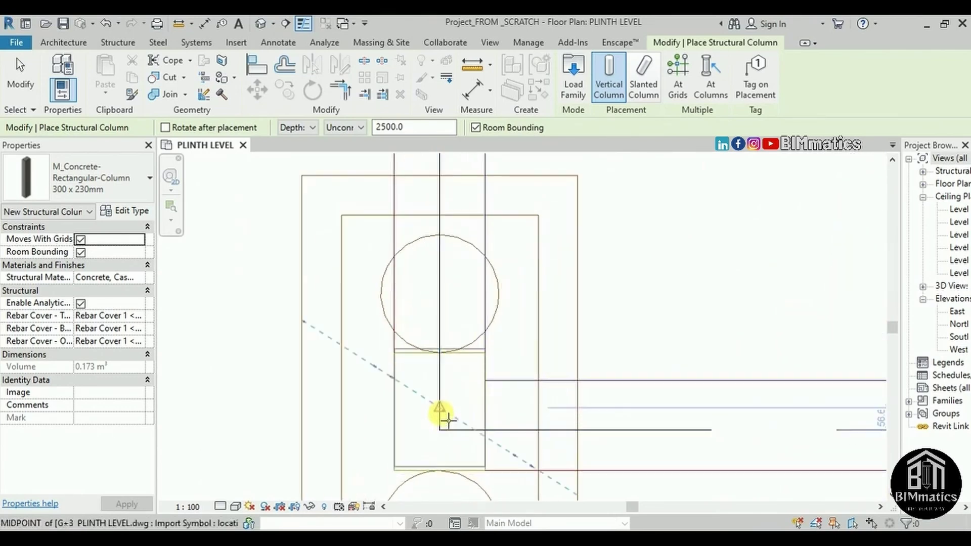
left_click(448, 420)
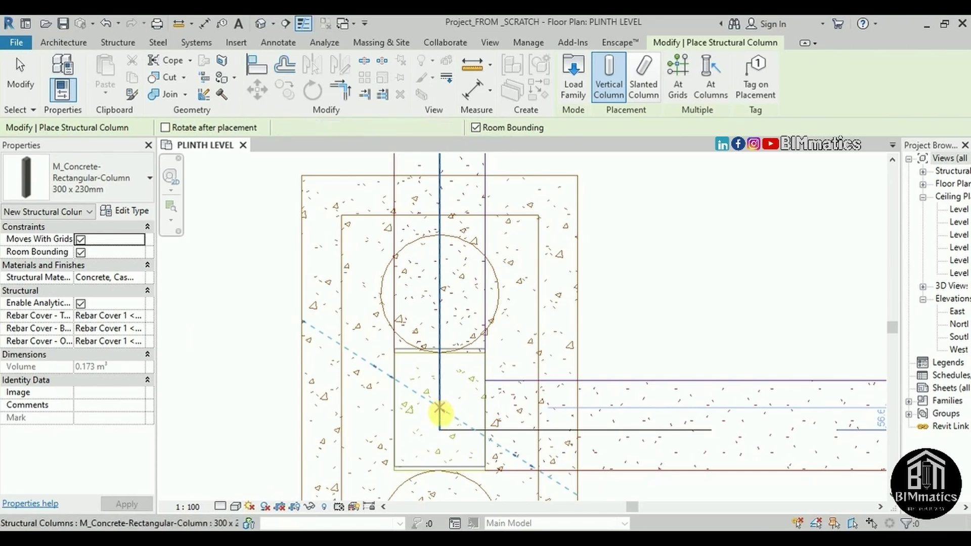
- Align the lower edge of the column near grids A and 1 with the CAD column outline, and lock the alignment
scroll(534, 343, "down", 2)
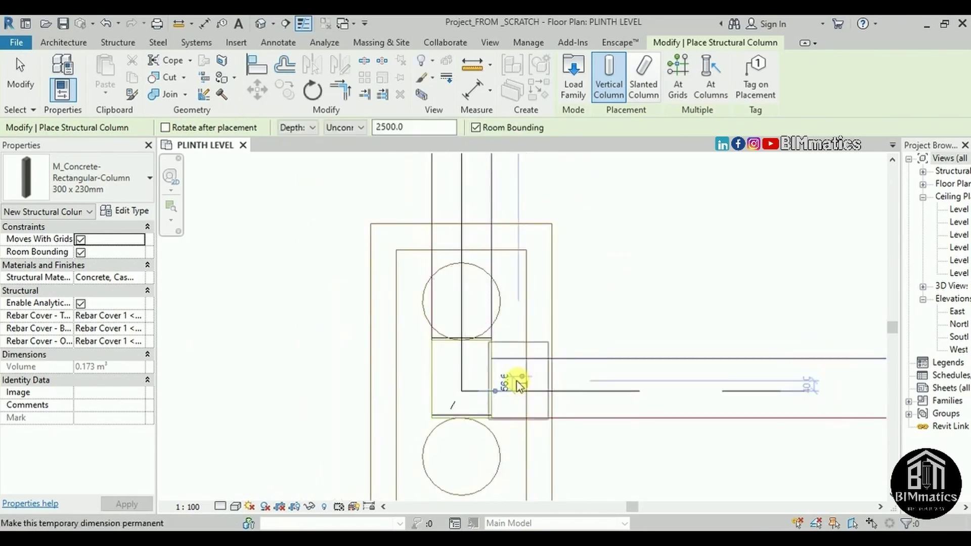
scroll(566, 344, "up", 3)
key("Escape")
key("Escape")
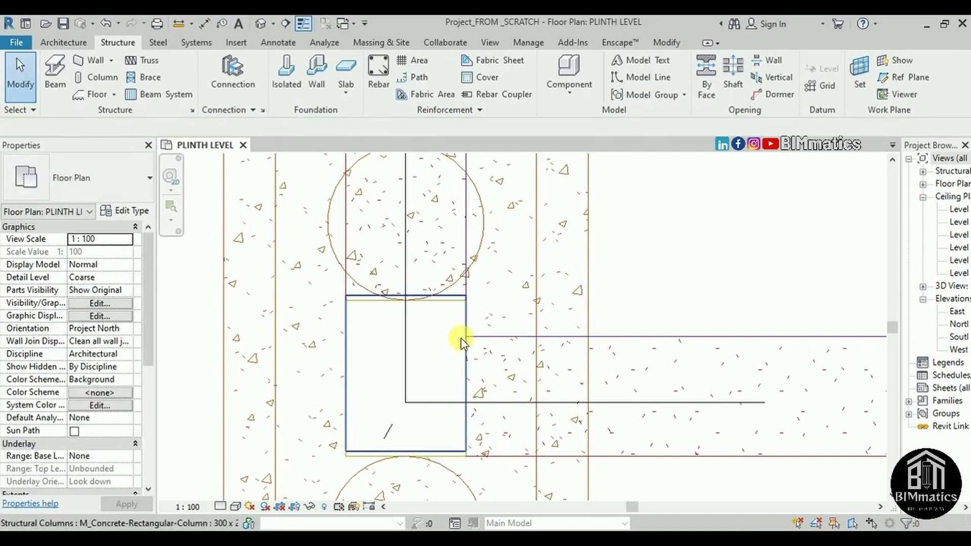
left_click(462, 341)
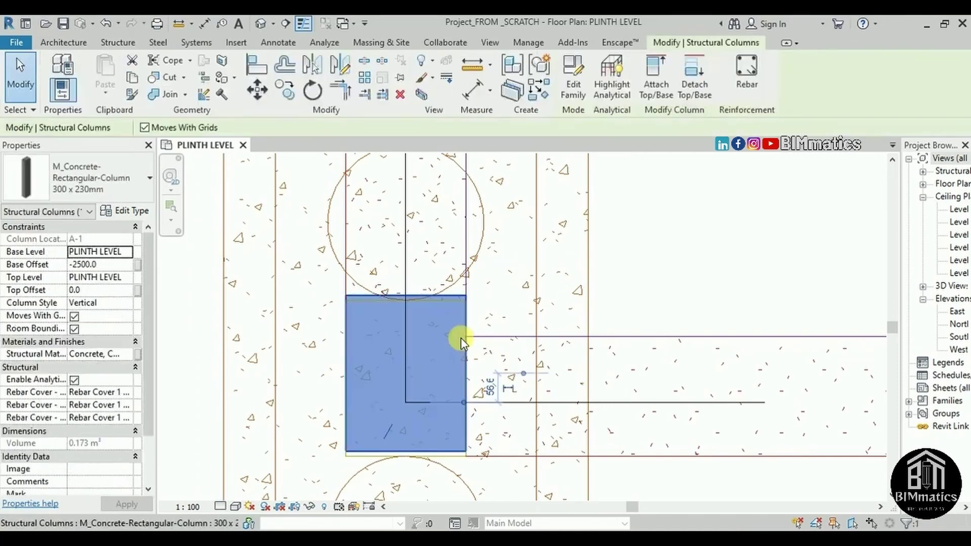
left_click(255, 68)
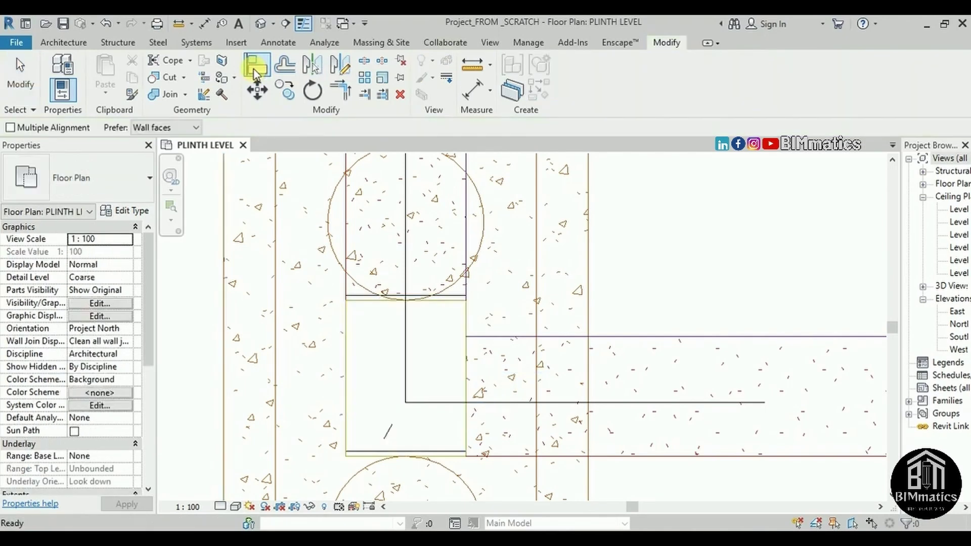
left_click(360, 458)
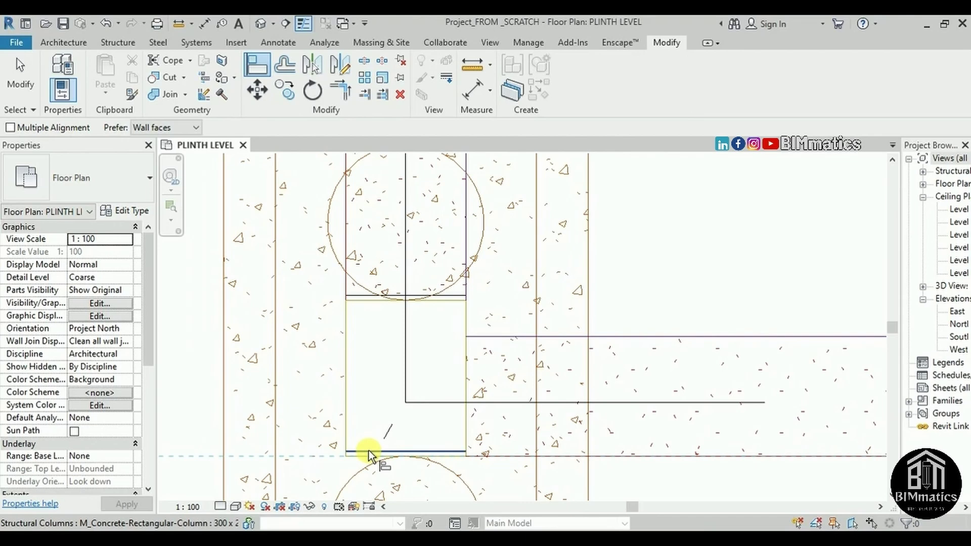
left_click(368, 450)
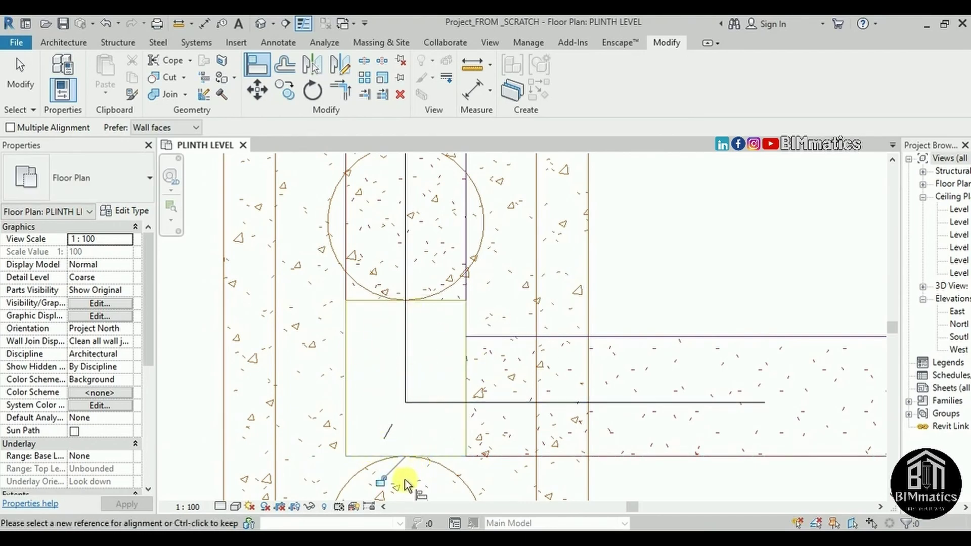
left_click(380, 481)
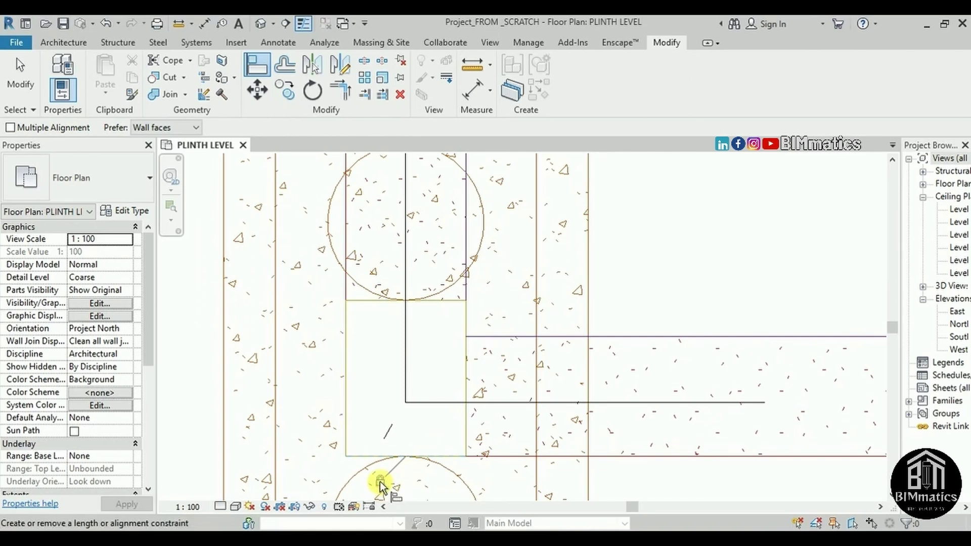
scroll(525, 400, "down", 3)
key("Escape")
key("Escape")
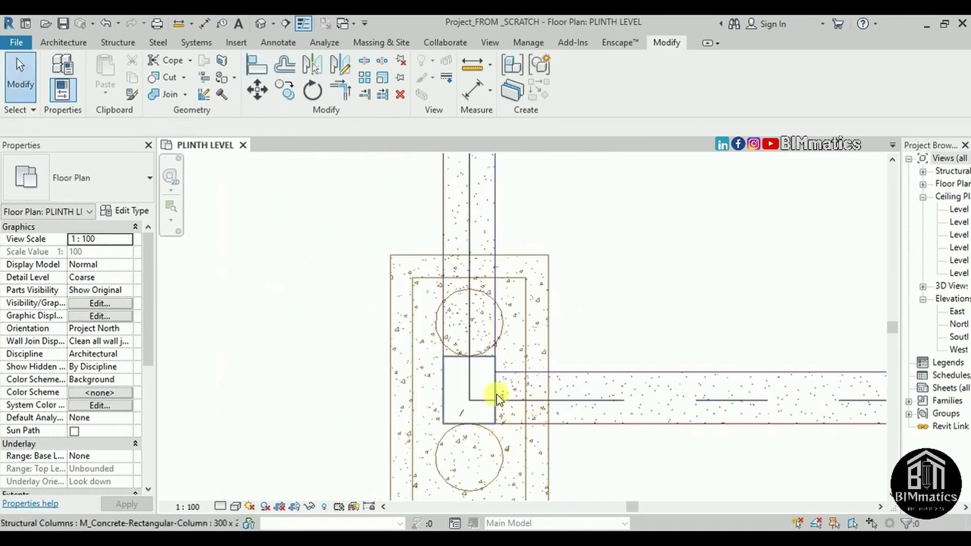
- Inspect the fit and locked alignment of the column against its CAD outline near grids A and 1
left_click(495, 389)
scroll(477, 316, "down", 4)
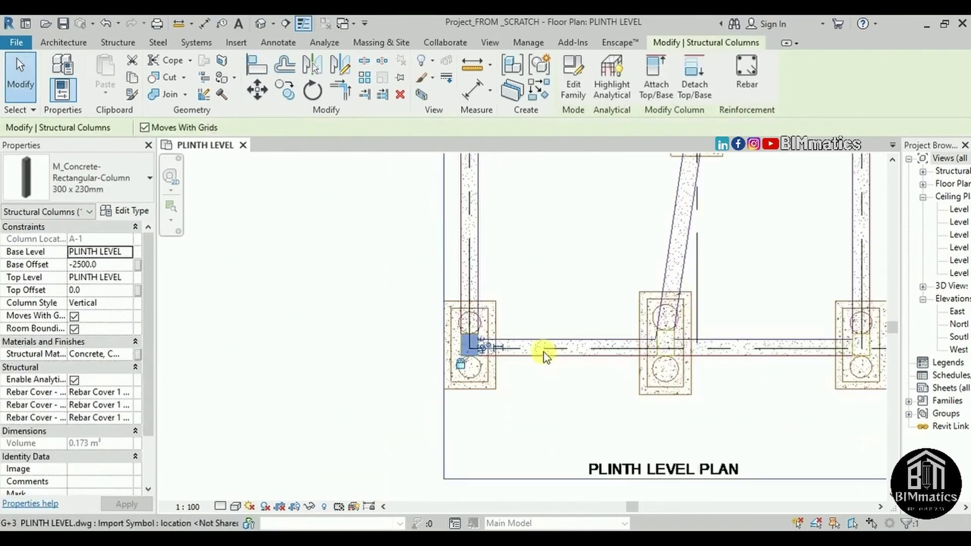
scroll(498, 343, "up", 3)
scroll(497, 344, "up", 2)
scroll(444, 394, "down", 3)
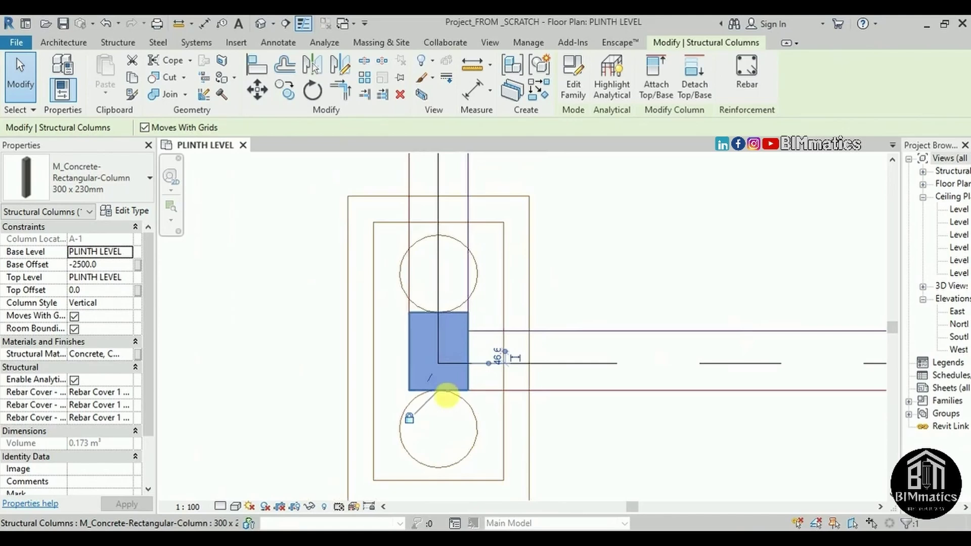
left_click(314, 365)
scroll(526, 324, "up", 1)
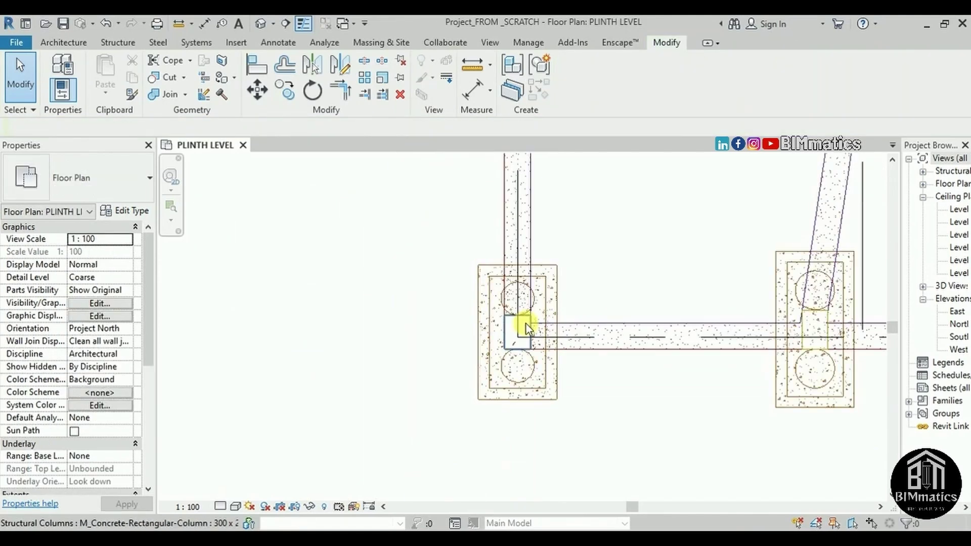
- Set the plinth level plan's visual style to Consistent Colors and its detail level to Fine
left_click(235, 505)
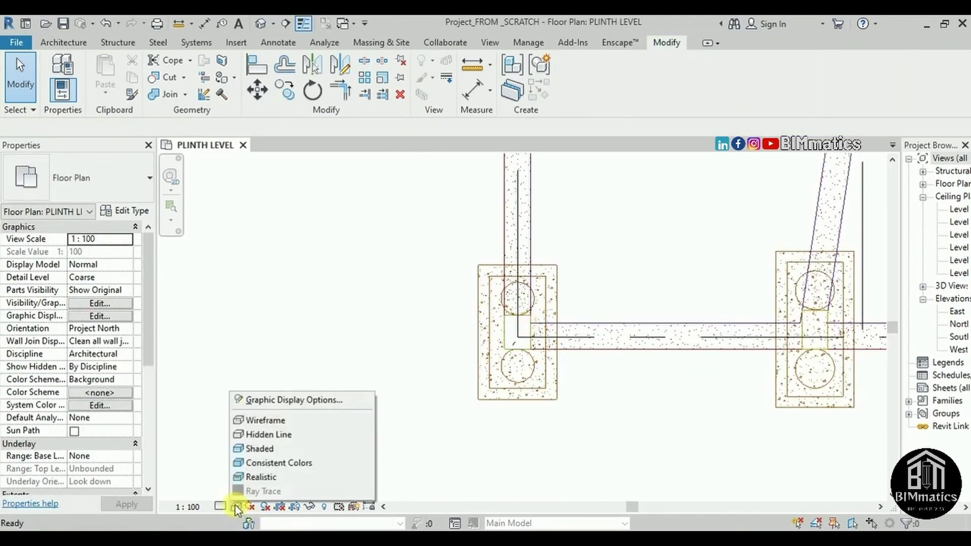
left_click(277, 463)
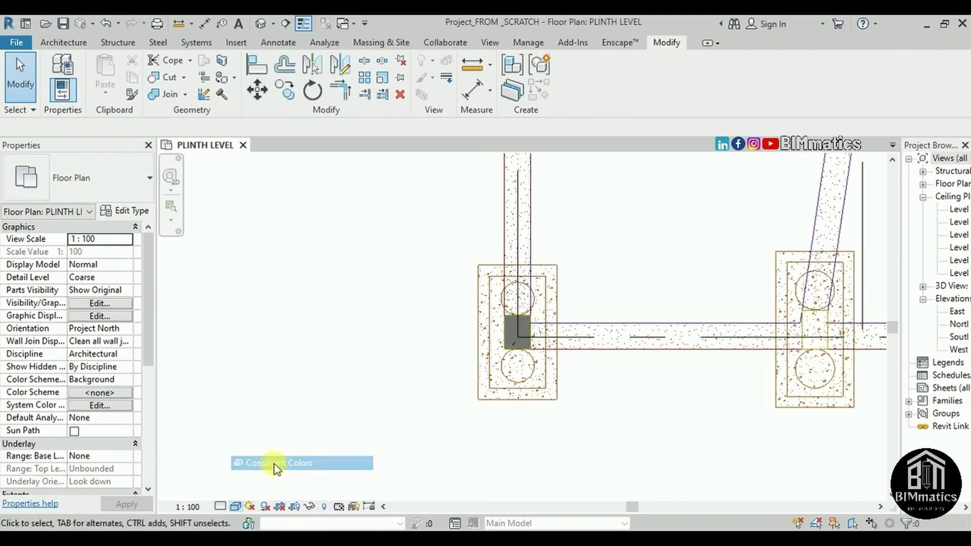
left_click(220, 506)
left_click(234, 494)
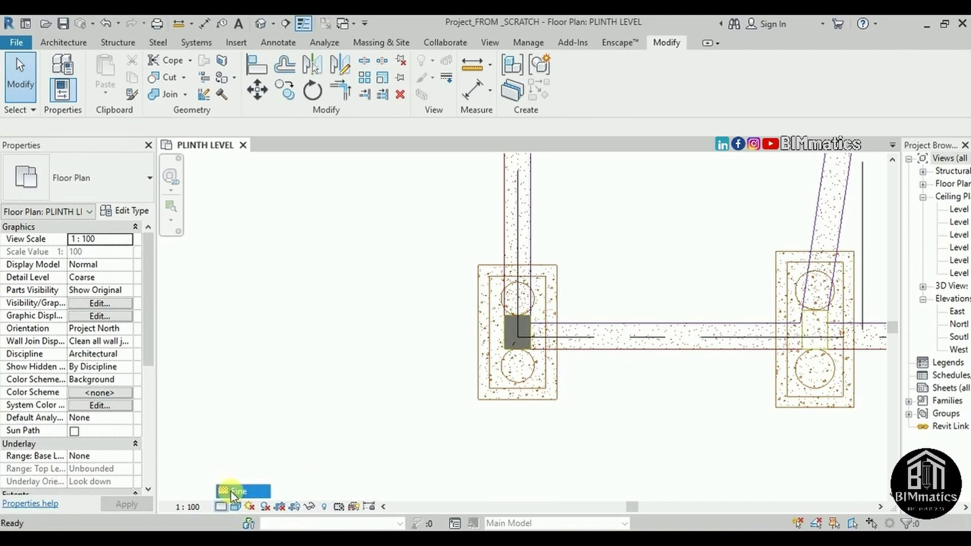
scroll(532, 317, "up", 3)
left_click(532, 319)
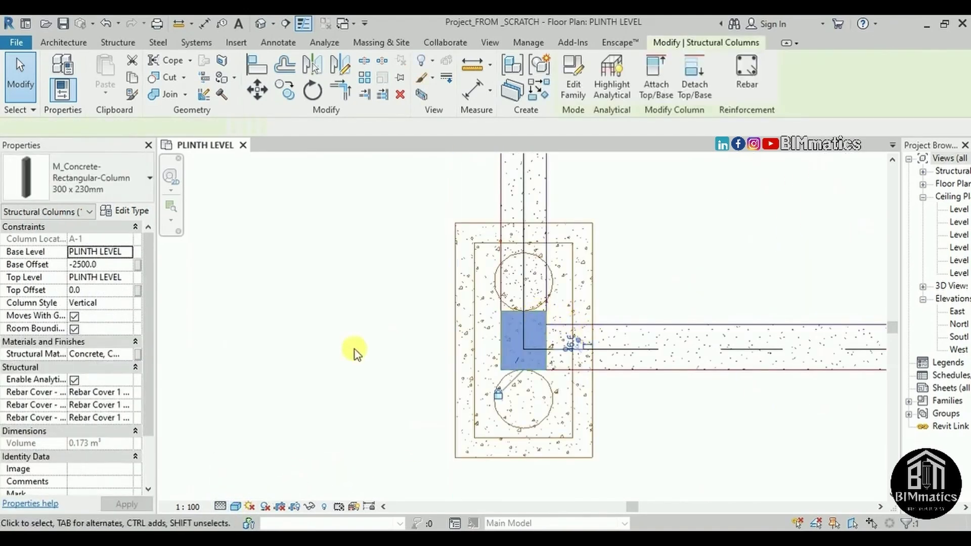
scroll(353, 351, "down", 5)
left_click(502, 400)
scroll(481, 373, "up", 2)
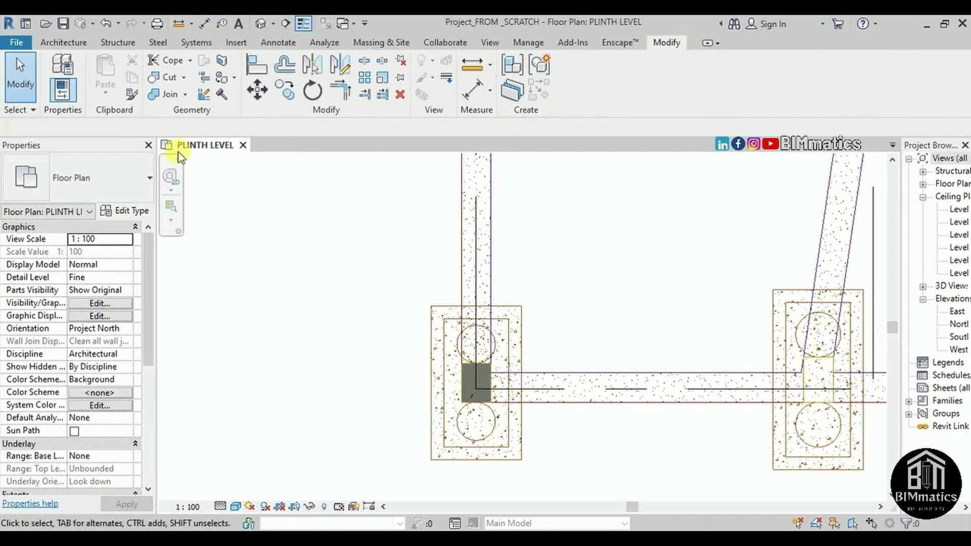
- Open the default 3D view and select the concrete column at the corner of the imported plan
left_click(260, 23)
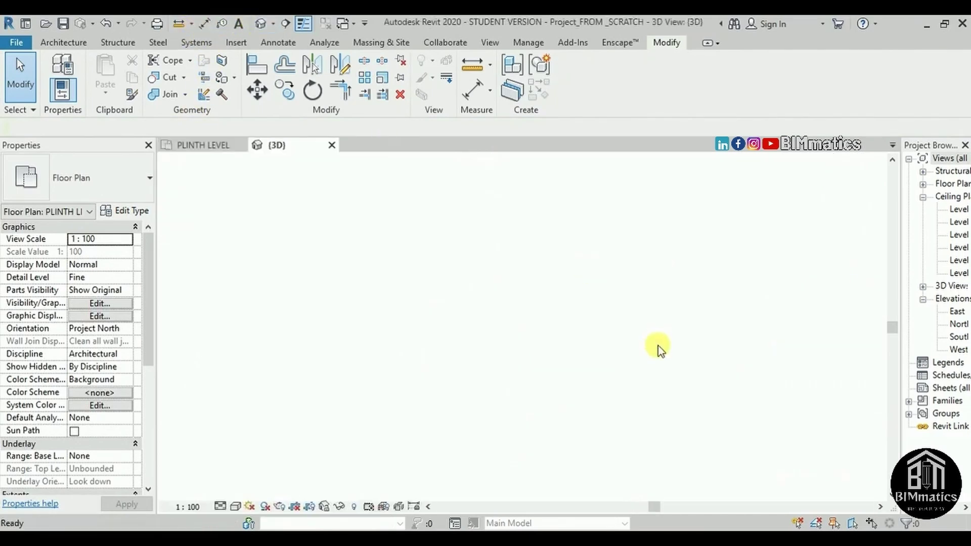
middle_click_drag(481, 425, 511, 360, "shift")
scroll(486, 355, "up", 3)
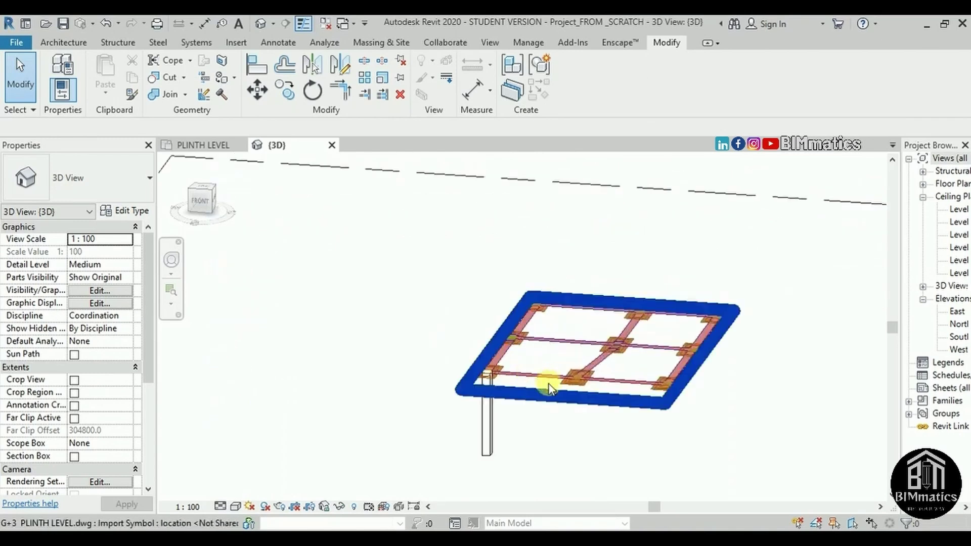
left_click(490, 442)
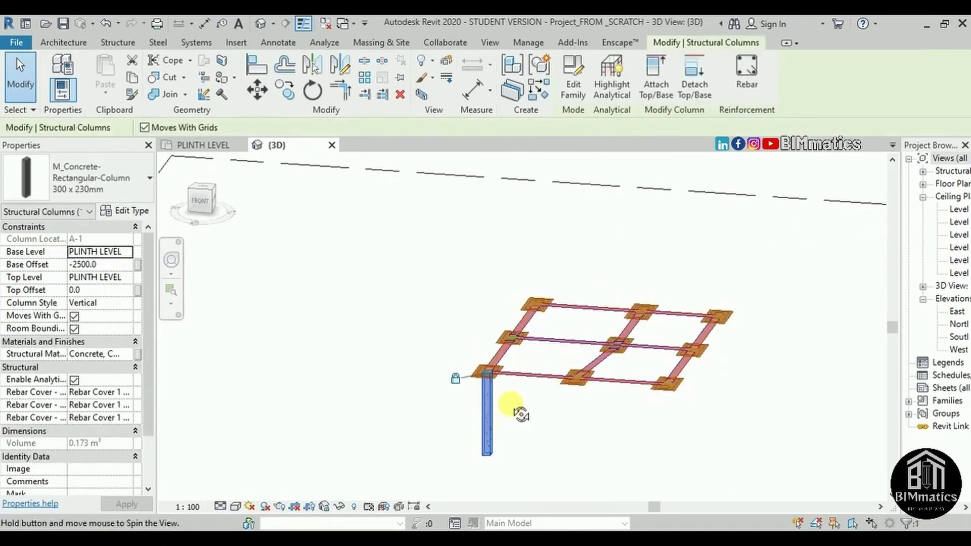
middle_click_drag(513, 406, 535, 371, "shift")
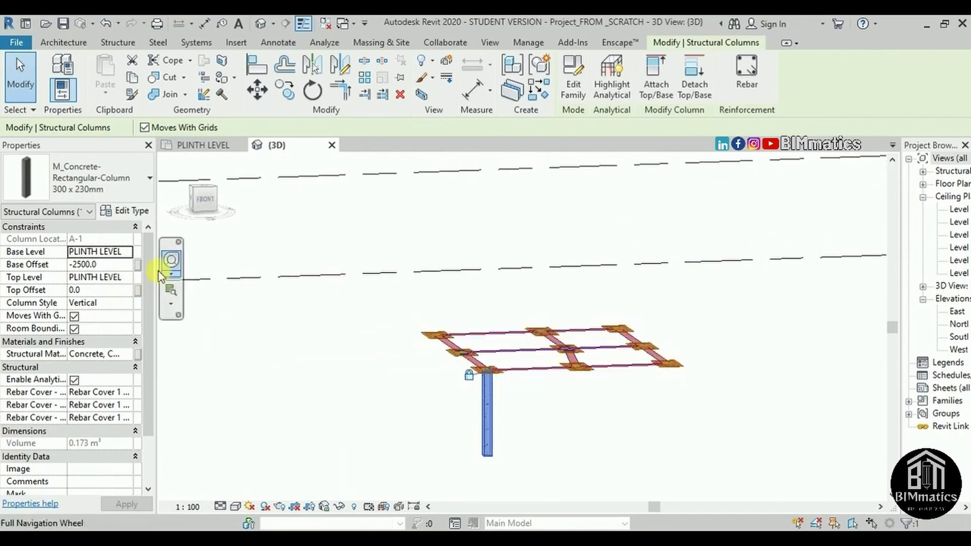
- Set the selected column's top level to FIRST FLOOR and its base offset to 0, keeping PLINTH LEVEL as base level
left_click(100, 267)
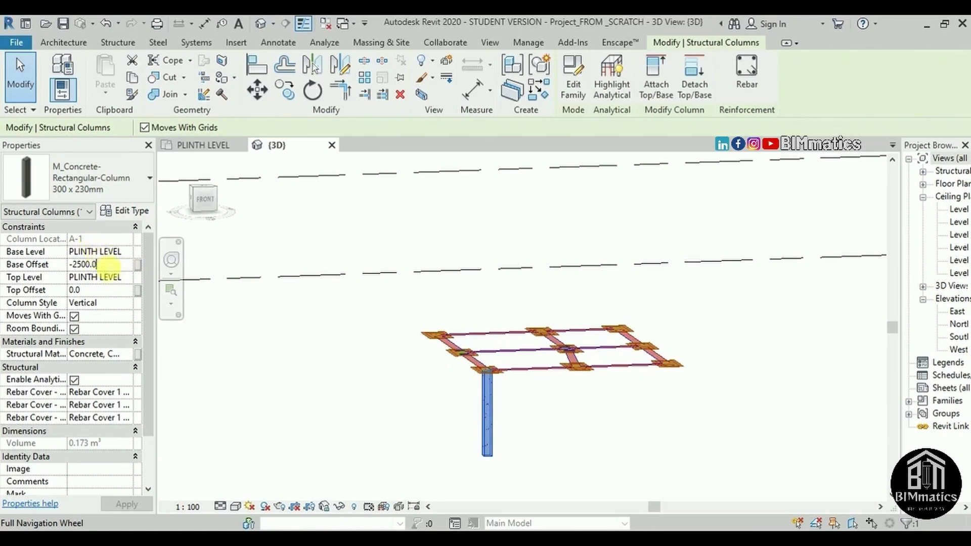
key("Return")
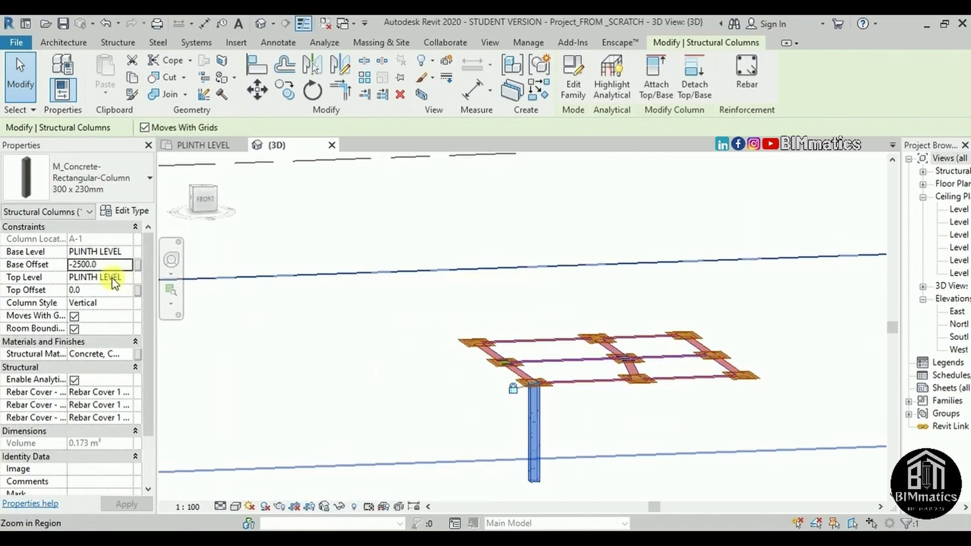
left_click(115, 283)
left_click(126, 277)
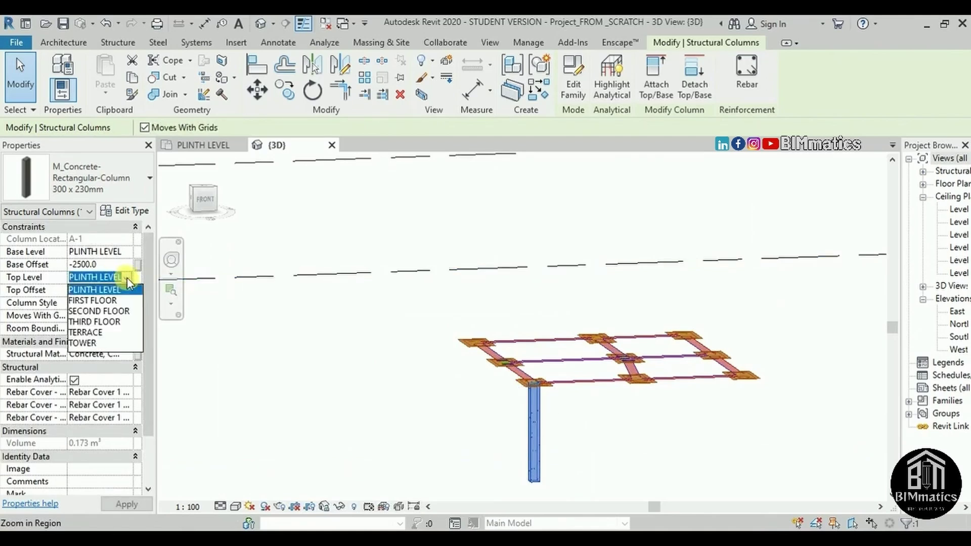
left_click(113, 301)
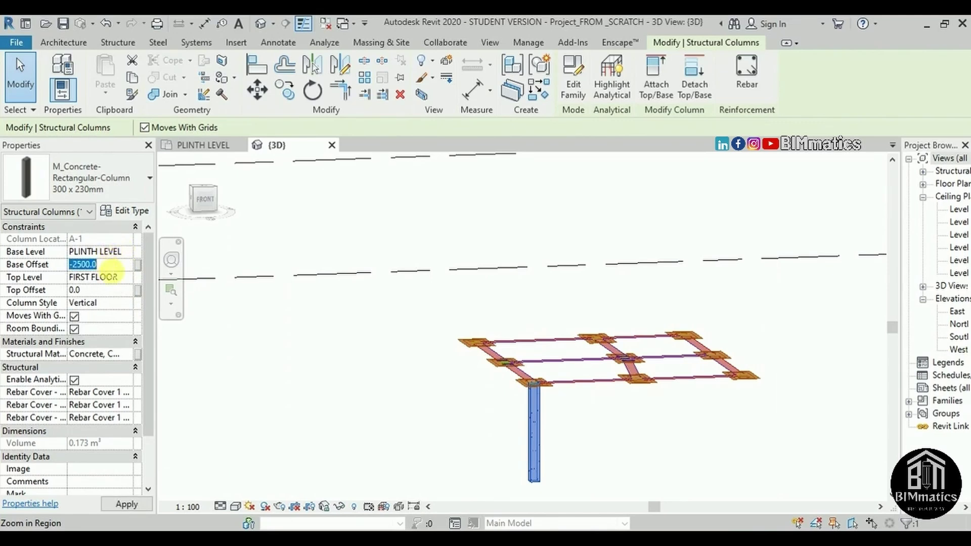
type("0")
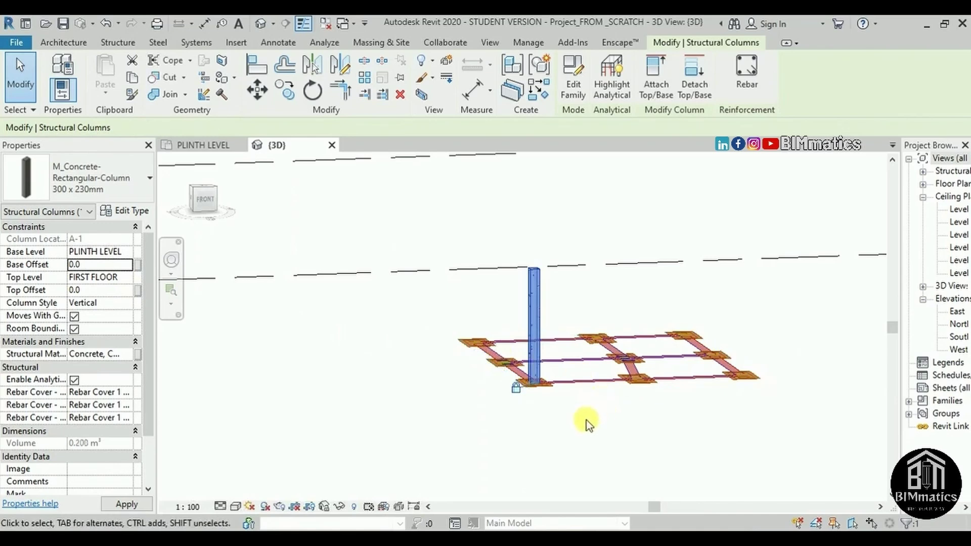
left_click(390, 396)
middle_click_drag(390, 396, 462, 420, "shift")
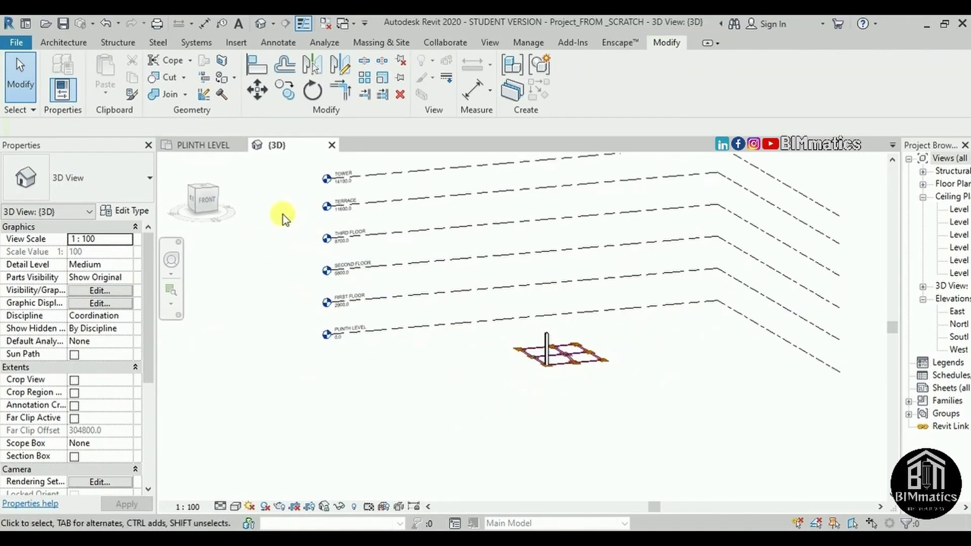
- In the plinth level plan, copy the column in Multiple mode from its lower-left corner to the column outline at grids A and 2
left_click(224, 145)
scroll(566, 435, "down", 3)
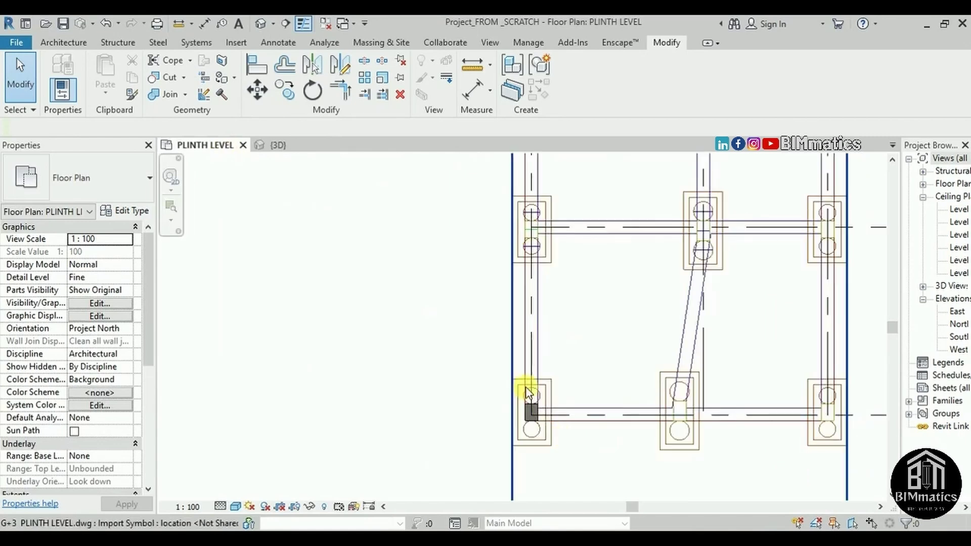
scroll(532, 407, "up", 3)
left_click(534, 427)
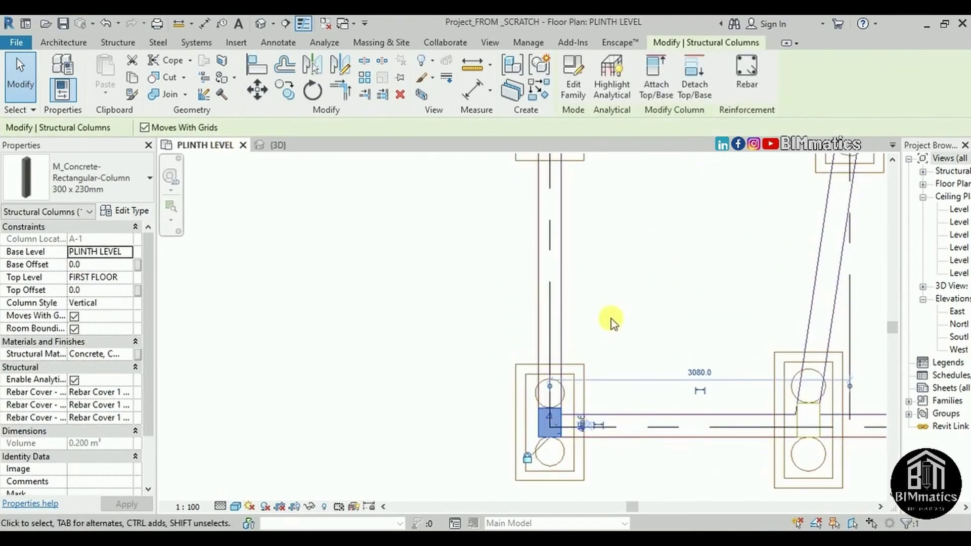
left_click(284, 90)
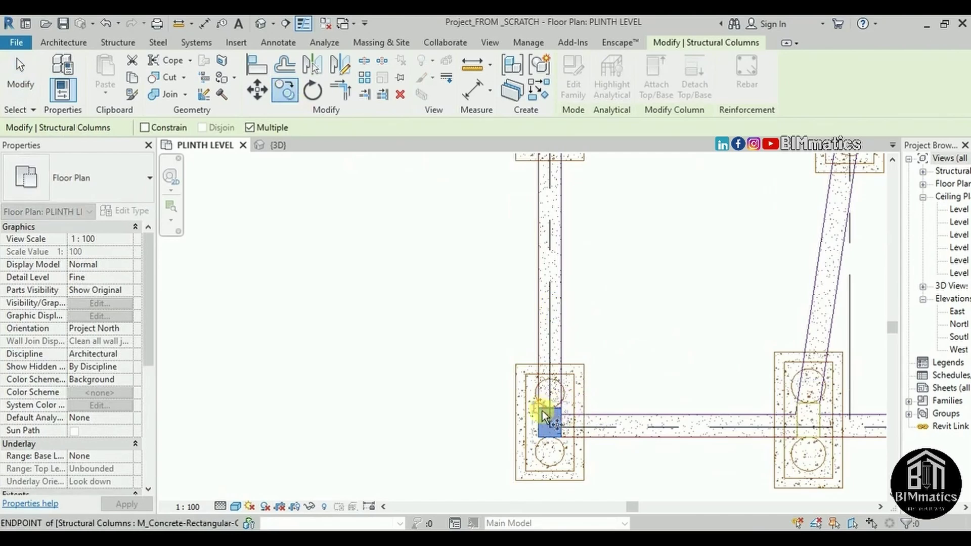
scroll(546, 419, "up", 2)
left_click(524, 453)
scroll(585, 401, "down", 5)
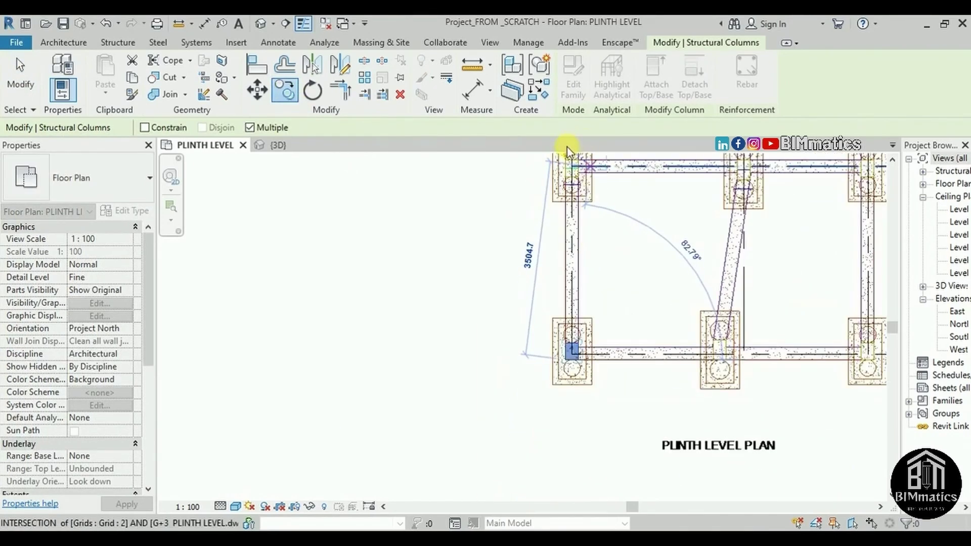
scroll(604, 222, "up", 2)
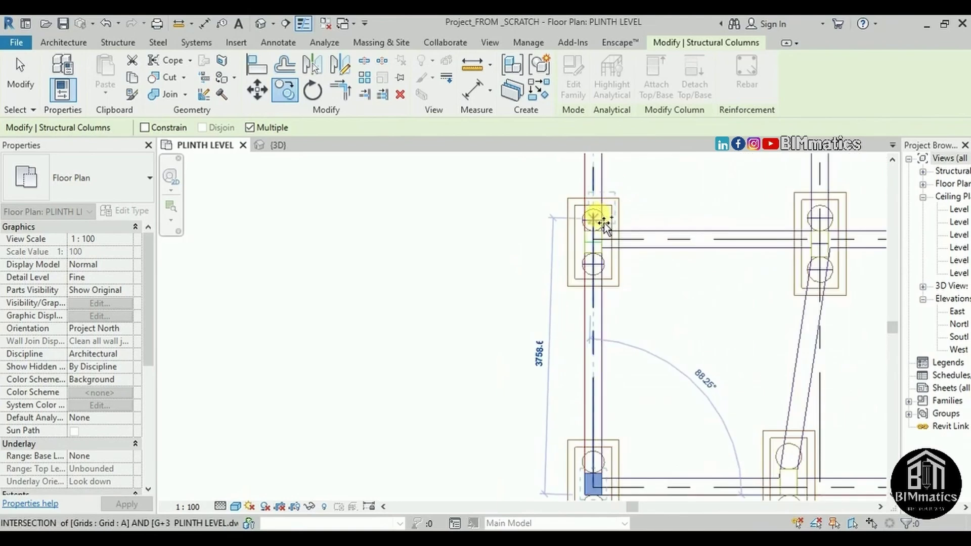
scroll(604, 225, "up", 2)
scroll(582, 290, "up", 3)
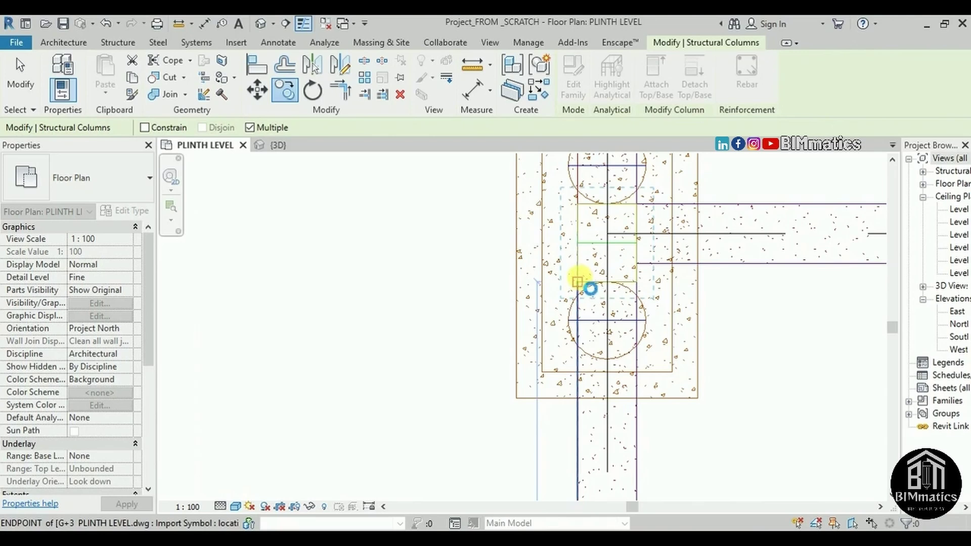
left_click(578, 282)
- Place another copy of the column by its lower-left corner on the column outline at grids C and 2
scroll(585, 278, "down", 4)
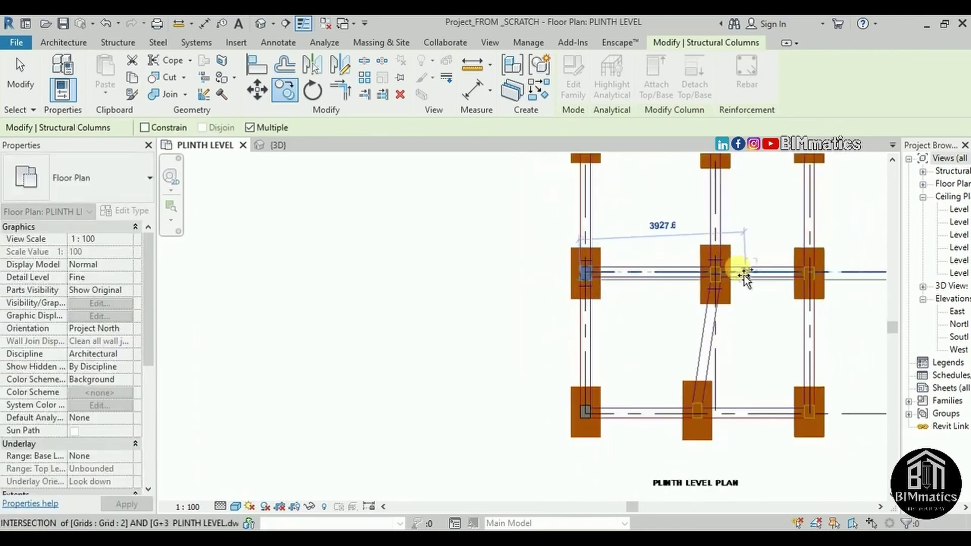
scroll(809, 273, "up", 3)
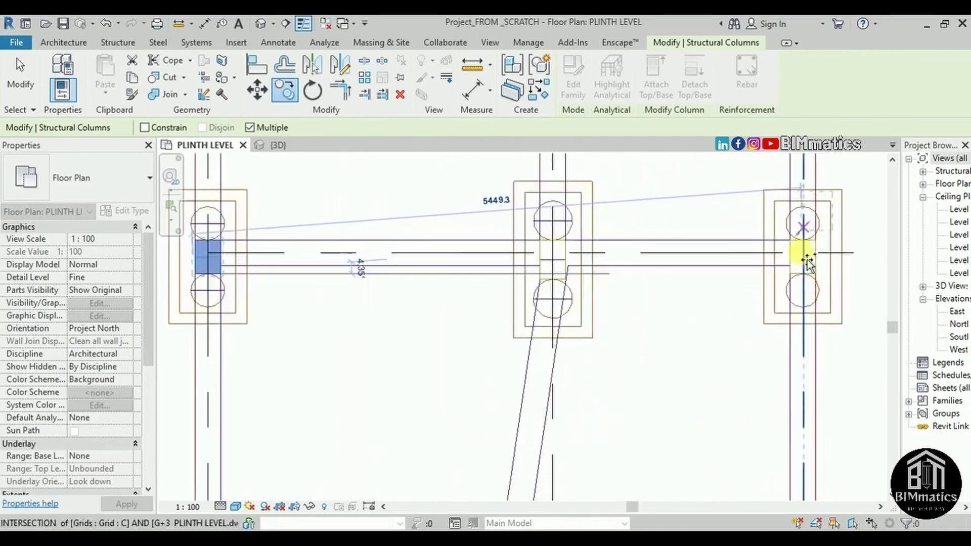
scroll(807, 260, "up", 2)
left_click(792, 298)
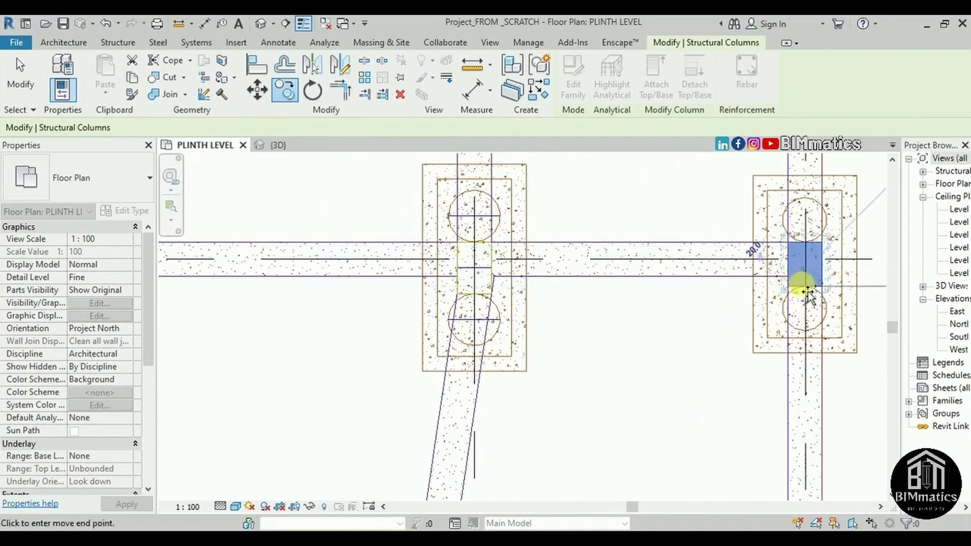
- Place further copies of the column by its lower-left corner on the column outlines at grids C-1, C-3 and A-3
scroll(738, 303, "down", 3)
scroll(754, 430, "up", 2)
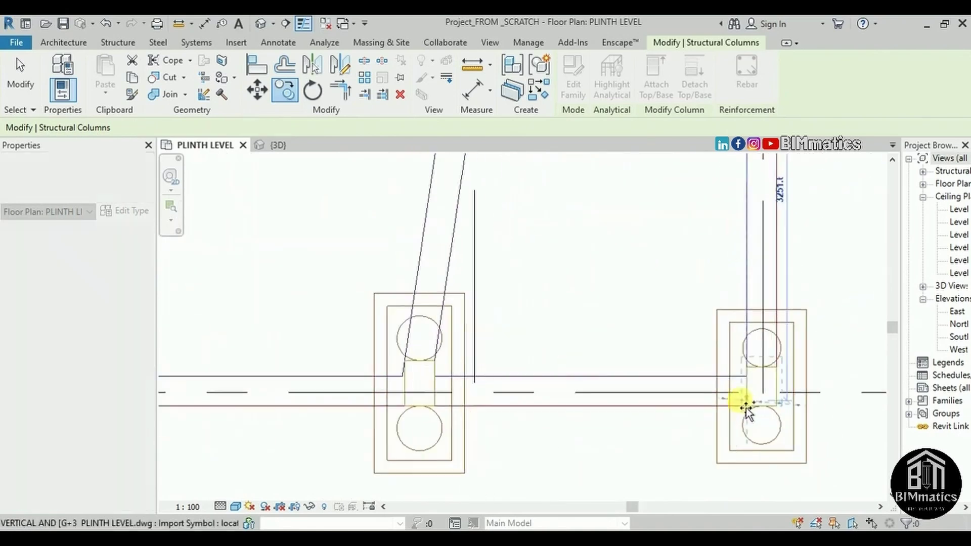
scroll(827, 420, "down", 5)
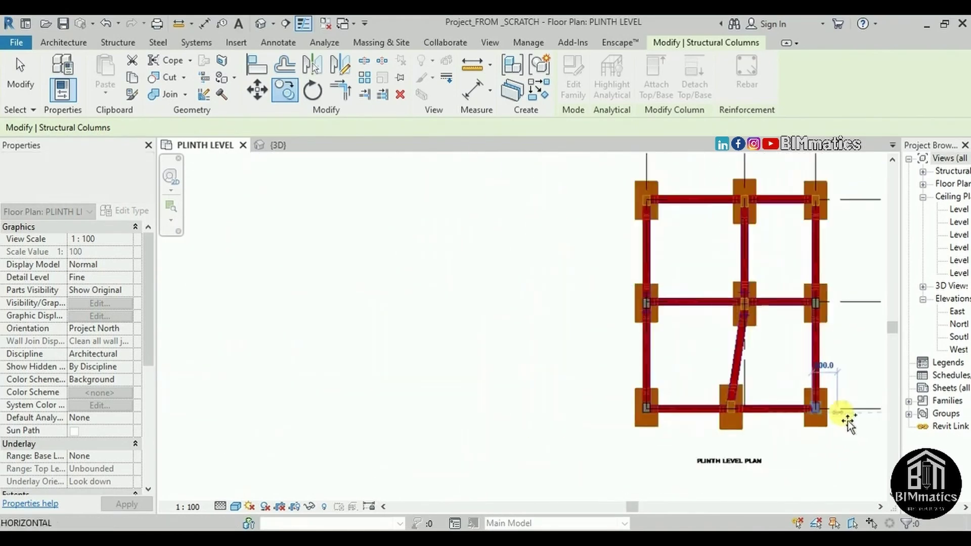
scroll(852, 265, "up", 4)
left_click(815, 354)
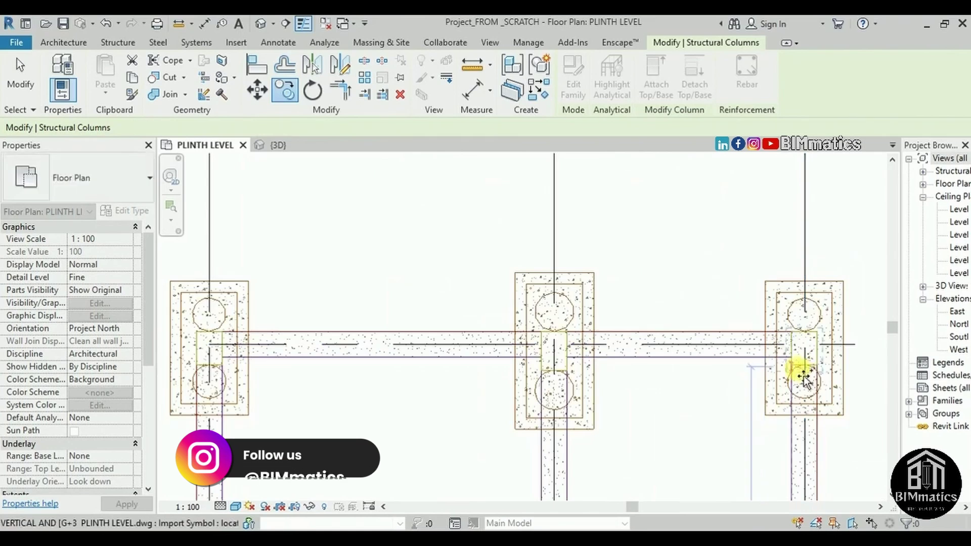
left_click(206, 374)
- Place a column copy by its lower-left corner on the middle outline along grid 1, near grid B, and finish copying
scroll(521, 303, "down", 3)
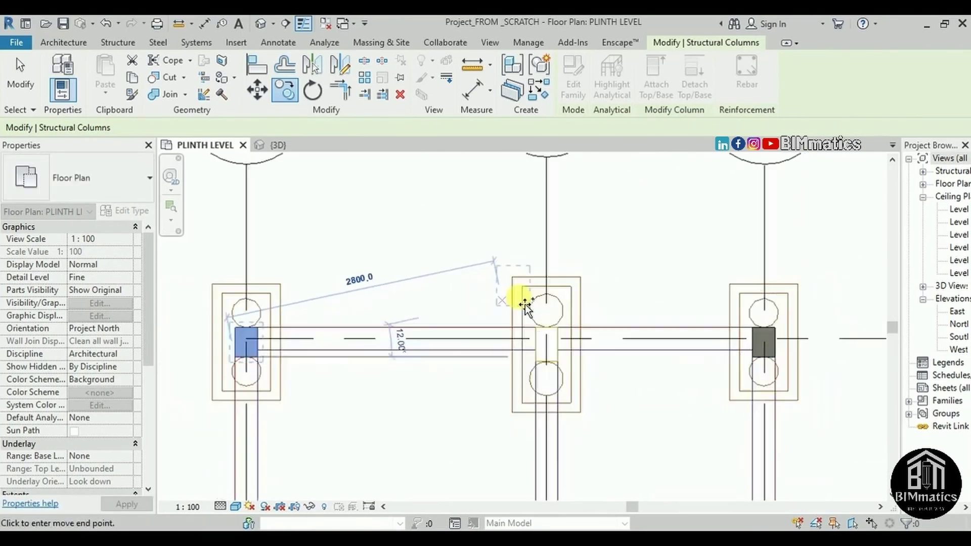
scroll(542, 325, "up", 3)
scroll(556, 318, "down", 4)
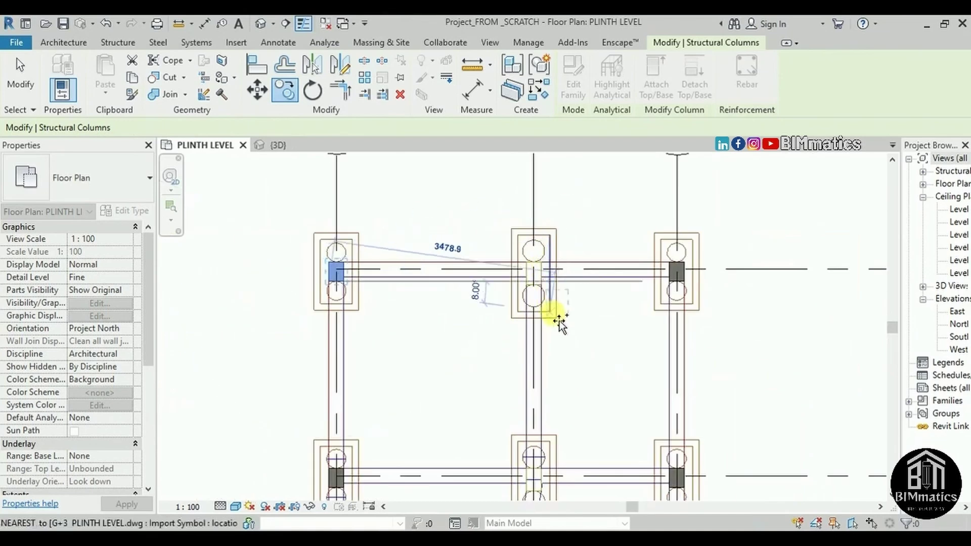
scroll(540, 465, "up", 4)
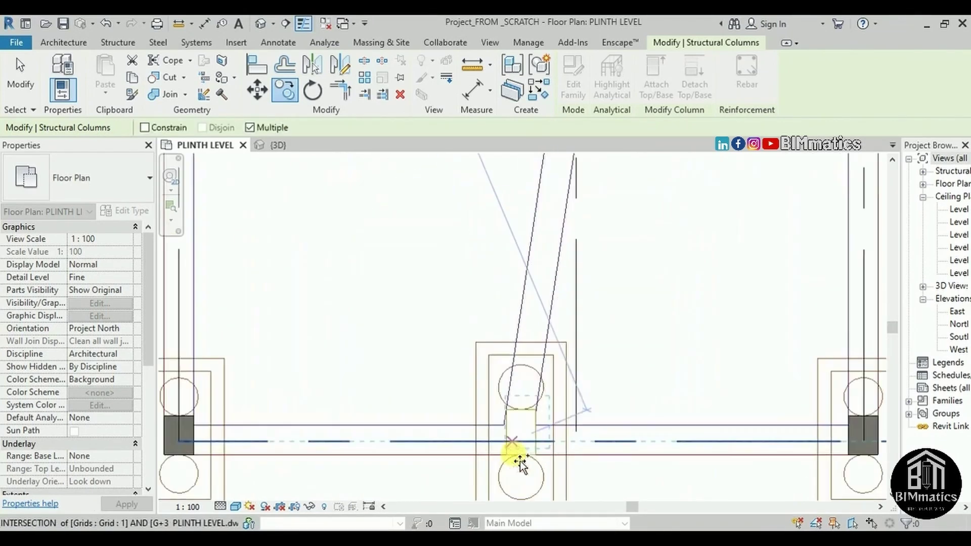
scroll(552, 407, "down", 3)
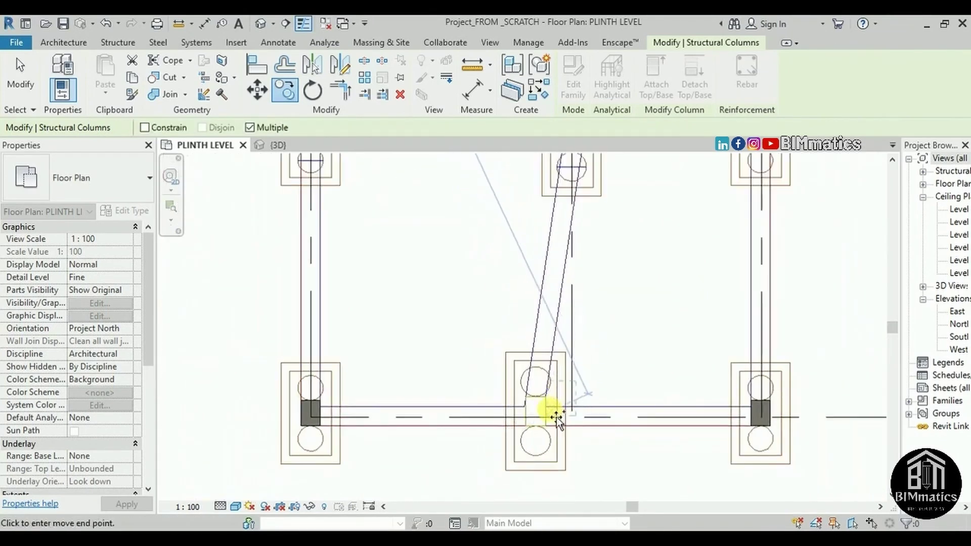
scroll(526, 444, "up", 4)
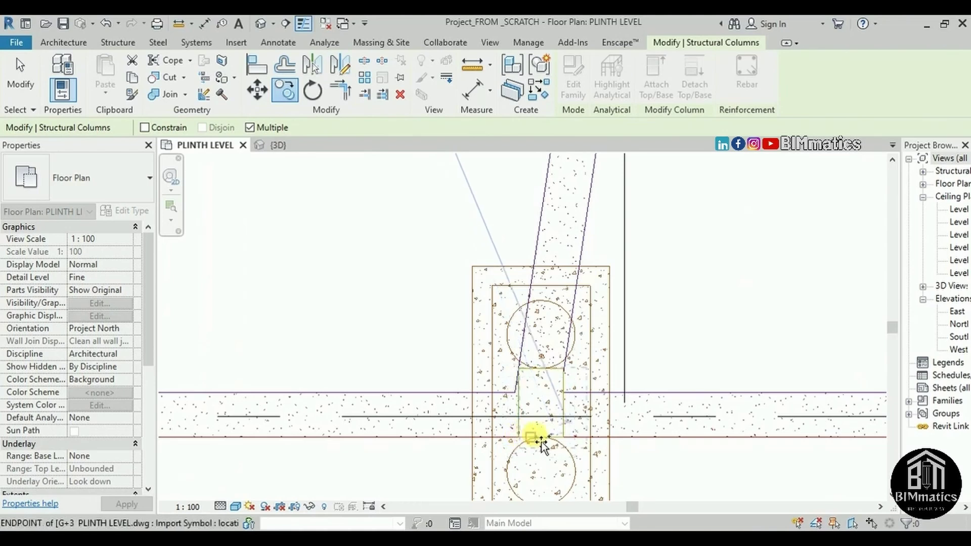
left_click(519, 436)
key("Escape")
scroll(581, 443, "up", 4)
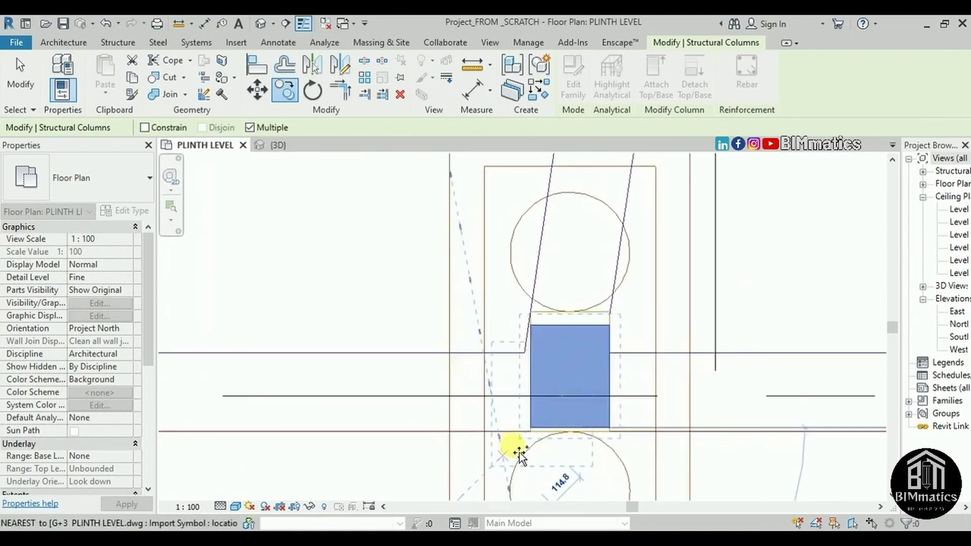
key("Escape")
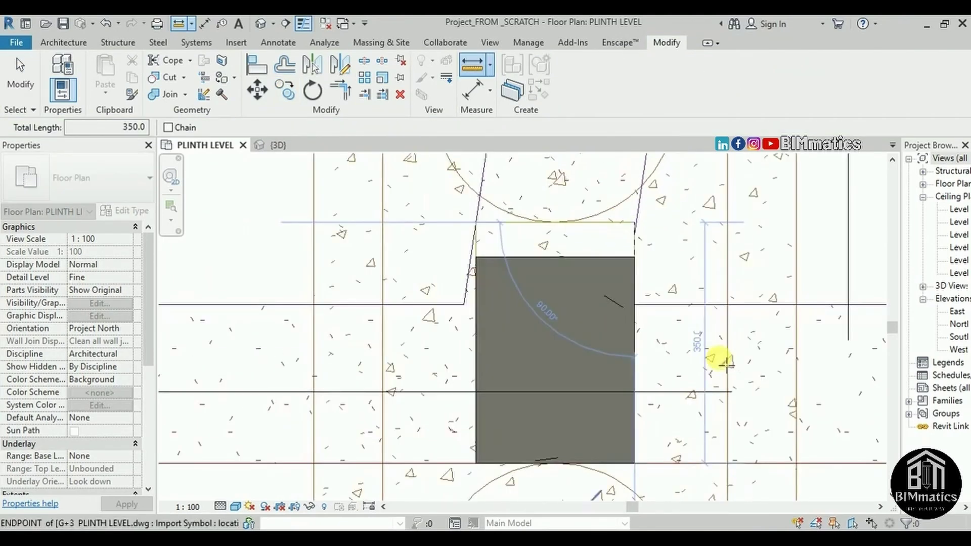
- Measure the long side of the middle column outline on grid 1
scroll(707, 321, "down", 3)
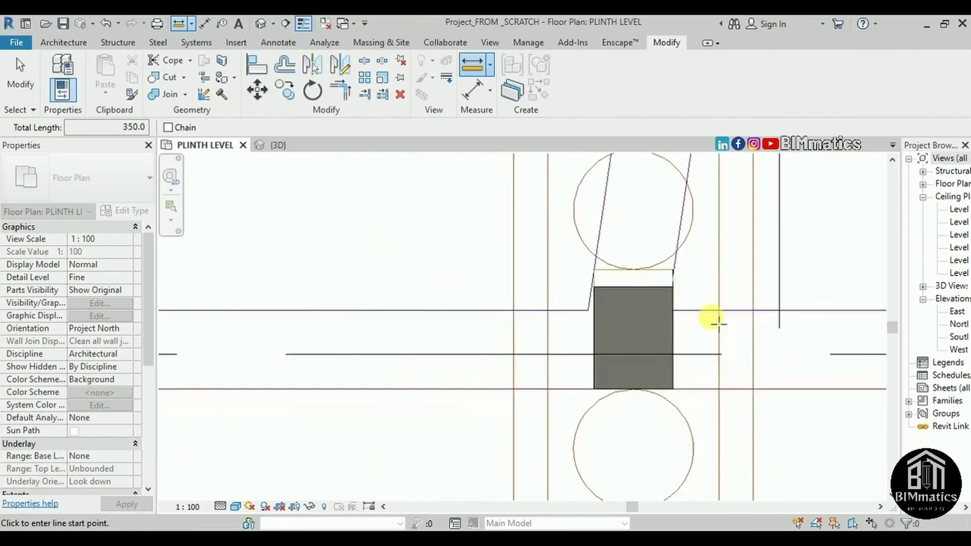
scroll(713, 319, "down", 1)
key("Escape")
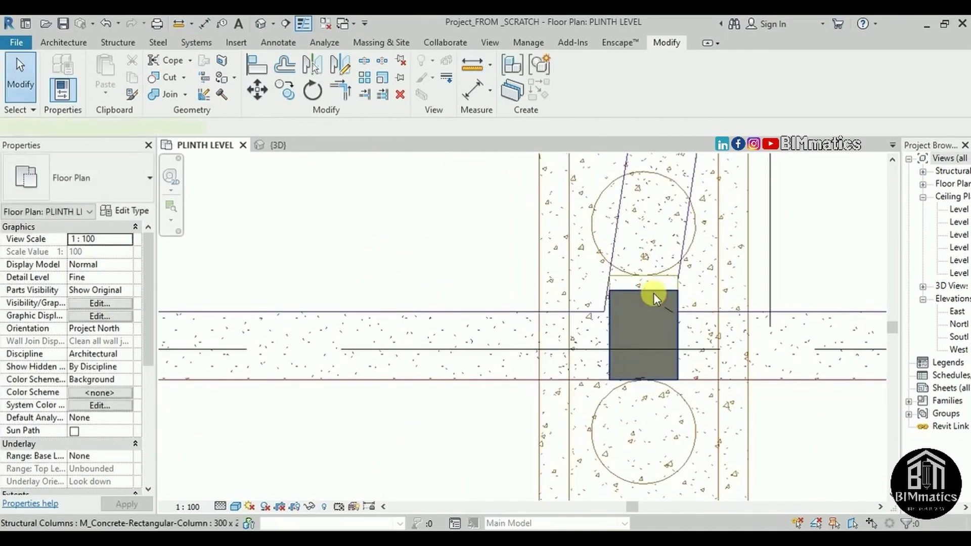
- Duplicate the type of the middle column on grid 1 under the name 350 x 230mm
left_click(654, 296)
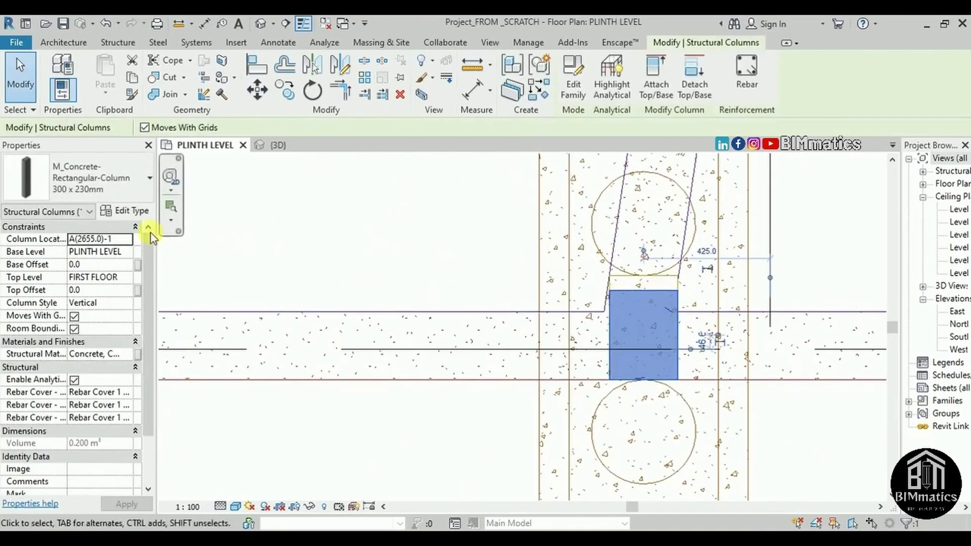
left_click(129, 211)
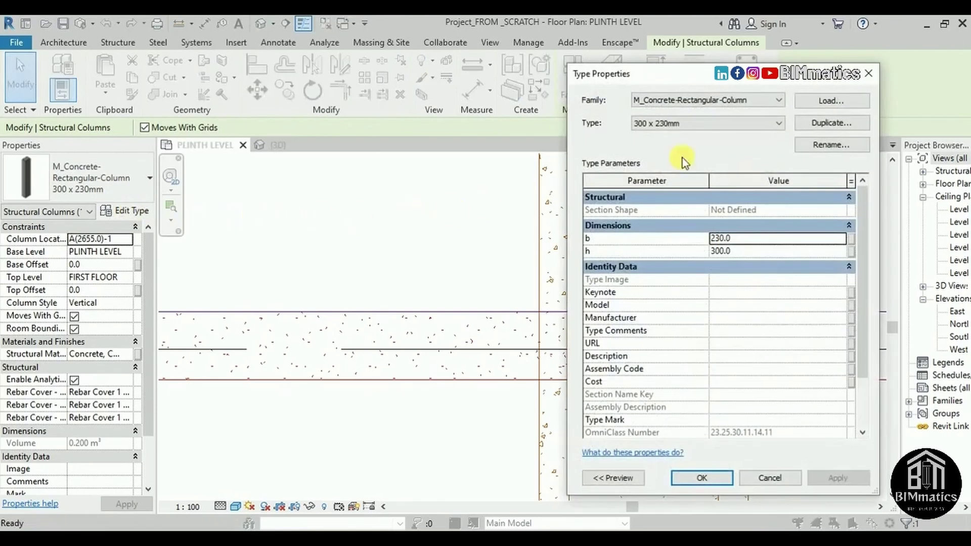
left_click(810, 125)
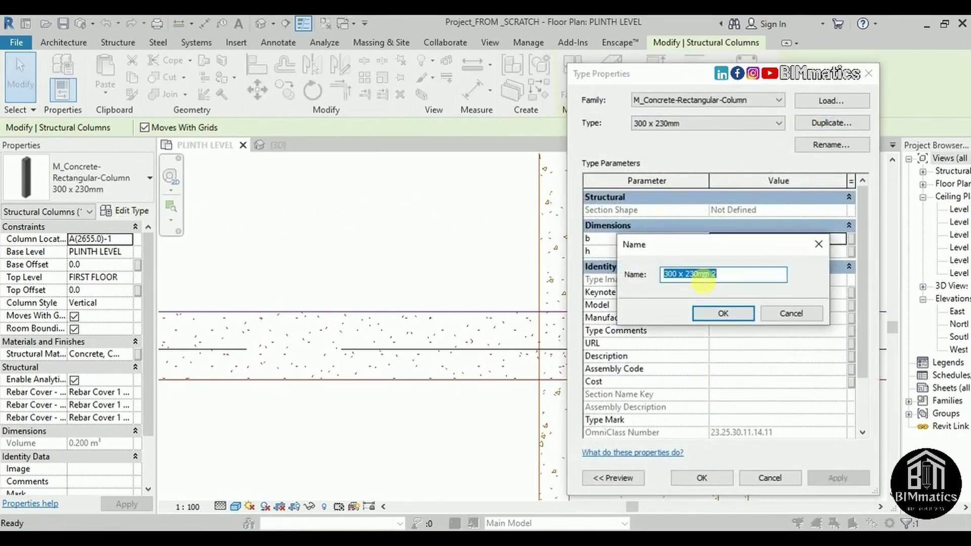
left_click(668, 273)
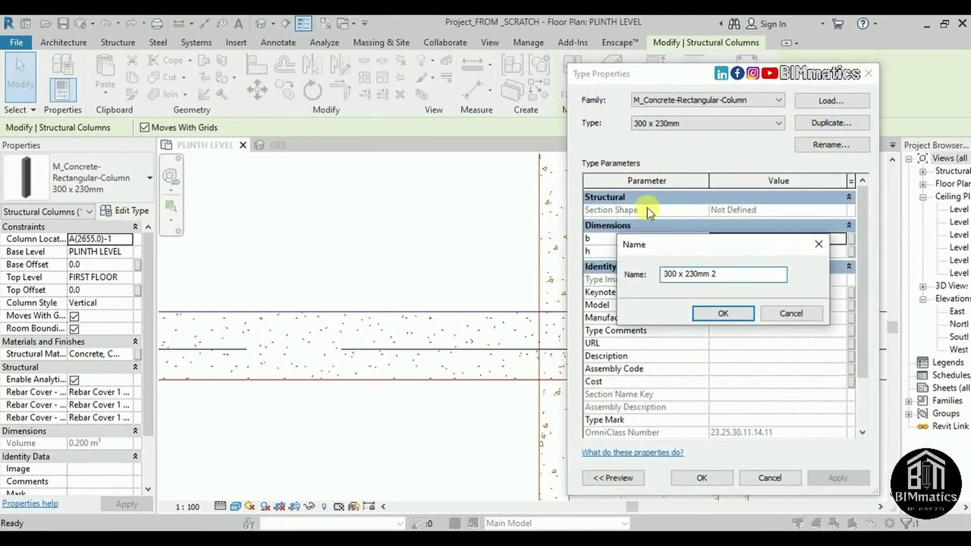
type("5")
key("Return")
- Set the duplicated column type's h dimension to 350 mm and apply it to the column
left_click(720, 251)
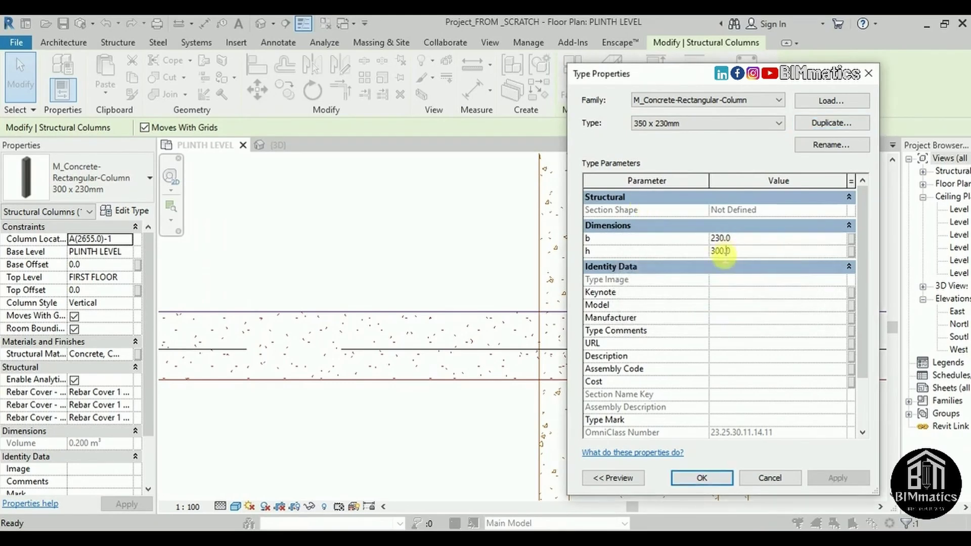
key("BackSpace")
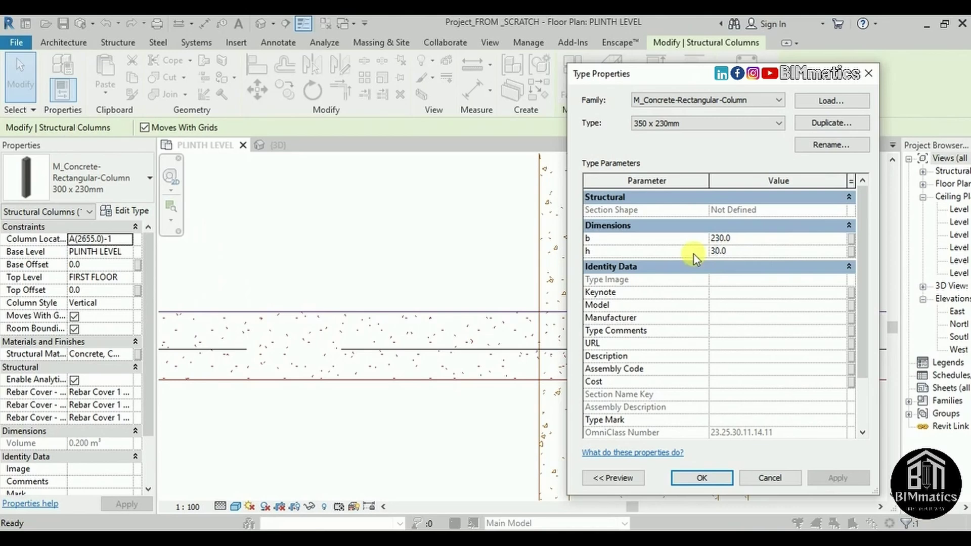
type("5")
left_click(702, 477)
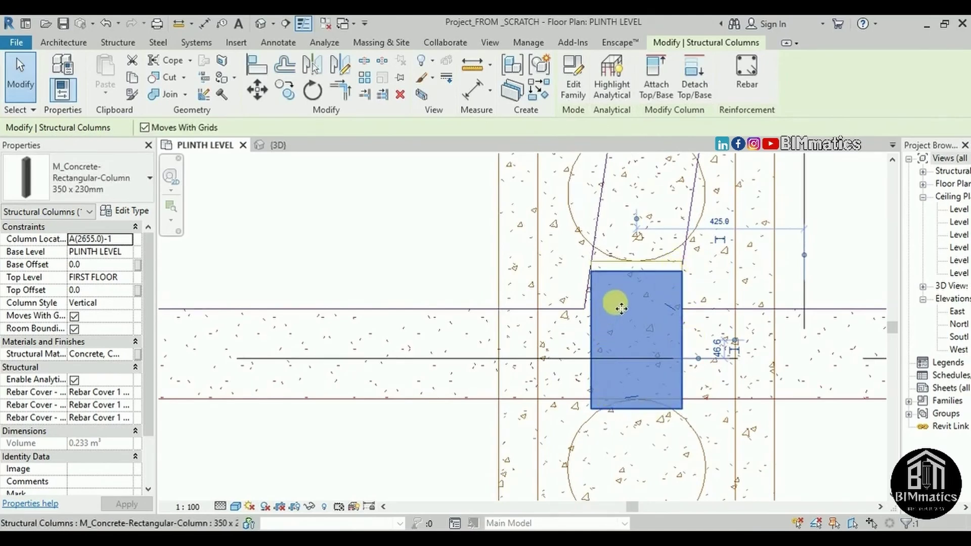
- Align the upper edge of the 350 x 230mm column with the upper edge of its CAD outline
scroll(640, 285, "up", 5)
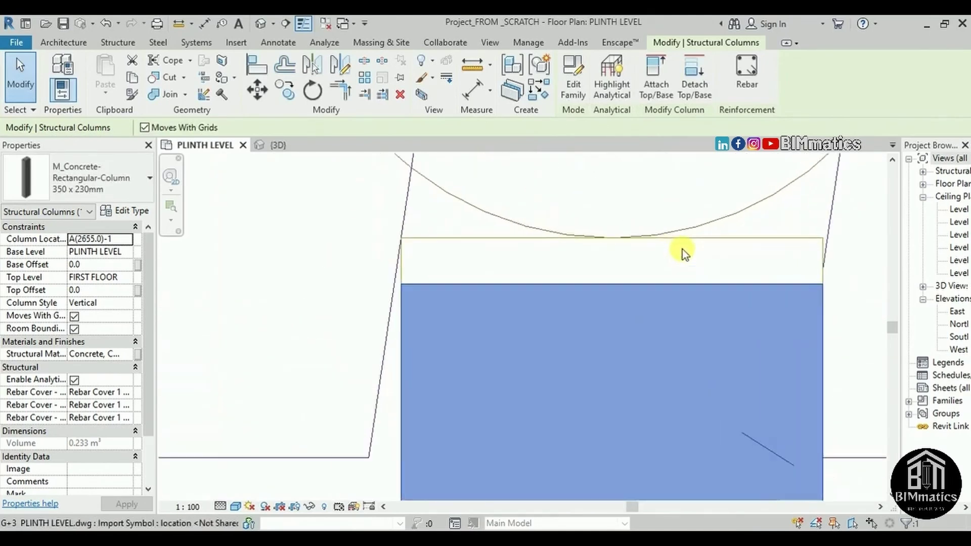
scroll(713, 260, "down", 5)
key("a")
key("l")
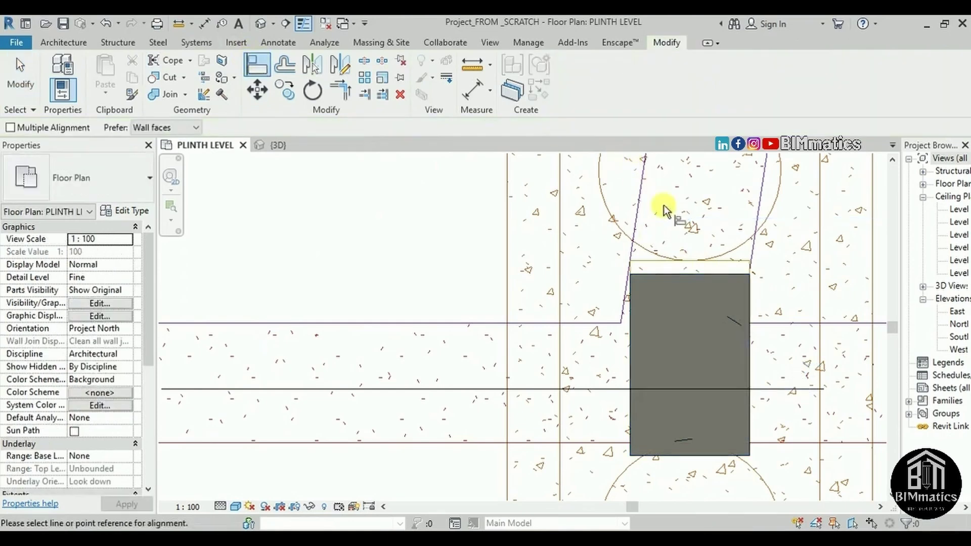
left_click(654, 262)
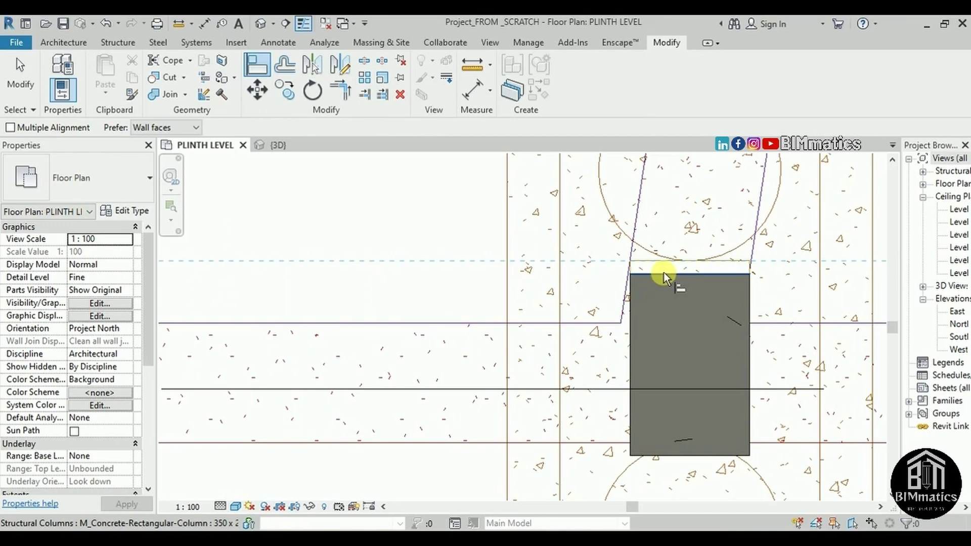
left_click(664, 273)
scroll(678, 300, "down", 3)
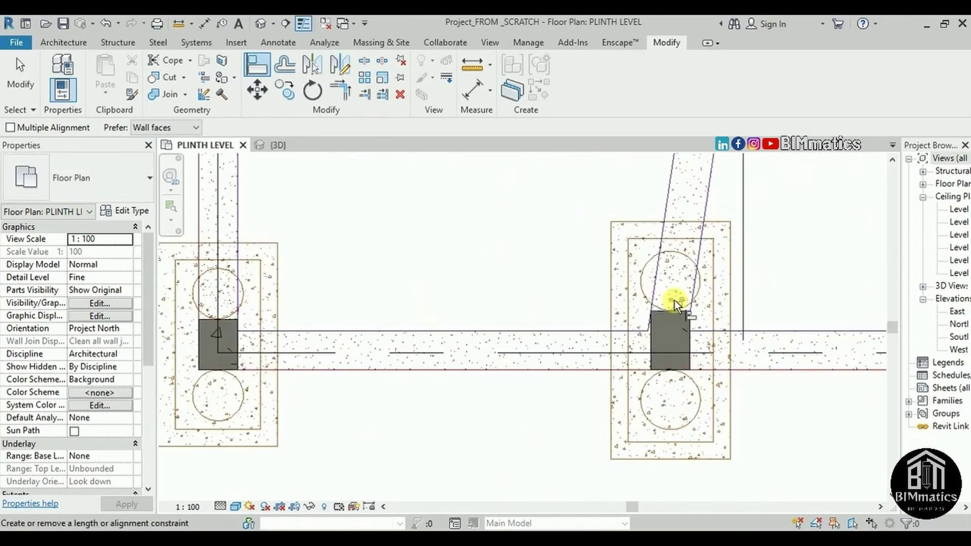
key("Escape")
key("Escape")
- Copy the 350 x 230mm column in Multiple mode from its lower-left corner to the column outline at grids B and 2
scroll(657, 313, "down", 5)
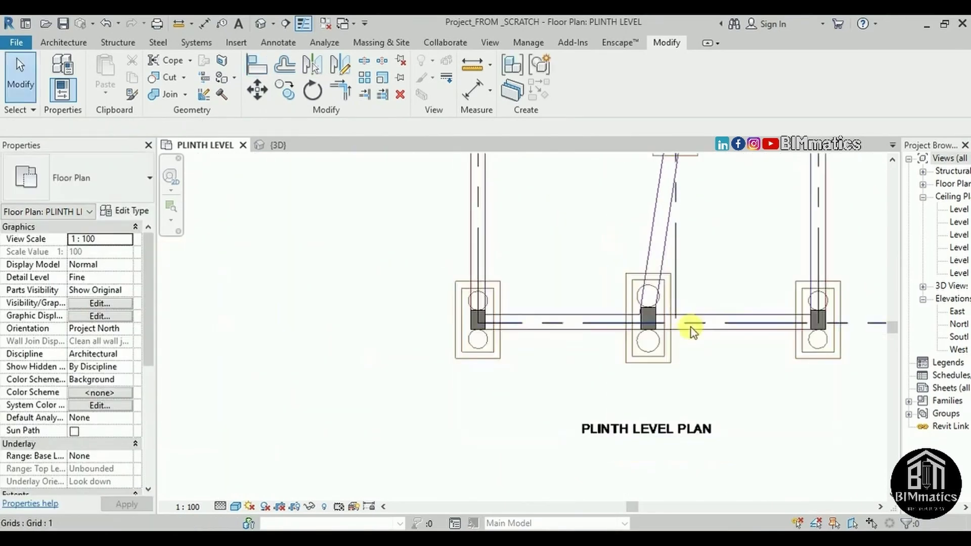
scroll(692, 312, "up", 3)
left_click(639, 336)
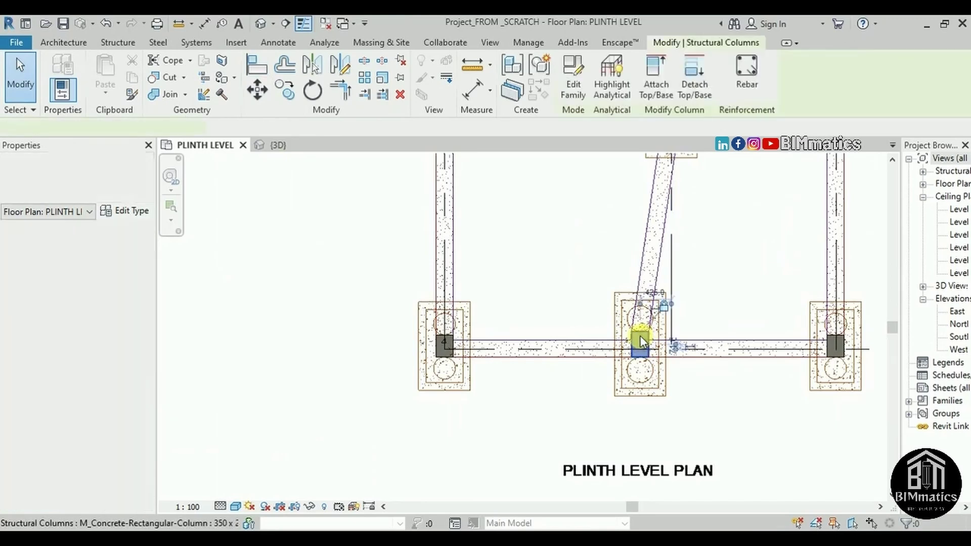
left_click(296, 95)
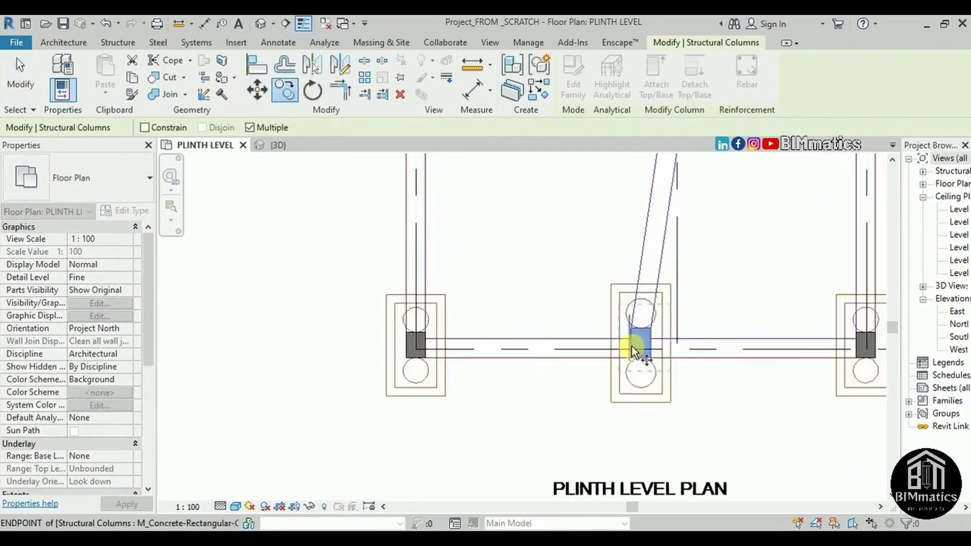
scroll(629, 353, "up", 2)
left_click(627, 357)
scroll(715, 303, "down", 4)
scroll(726, 253, "up", 5)
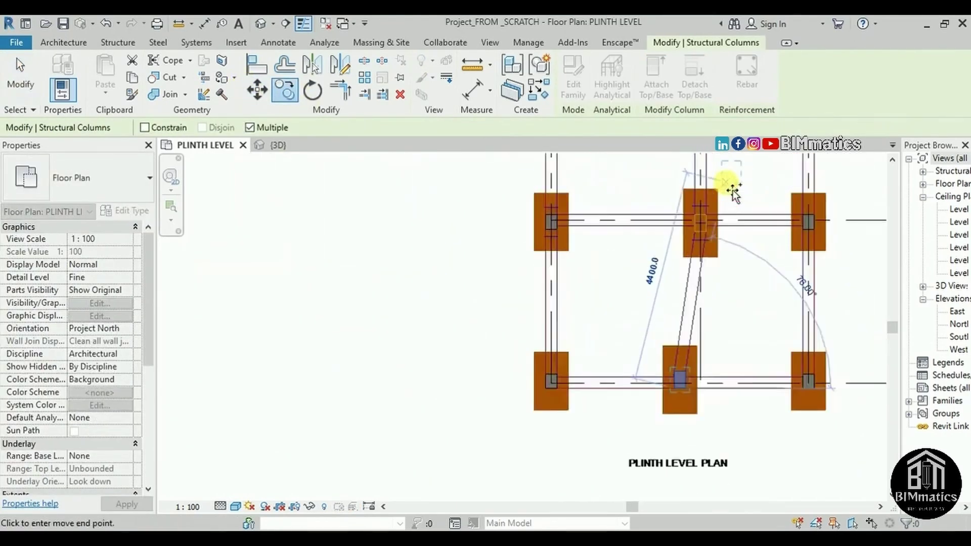
scroll(644, 303, "up", 2)
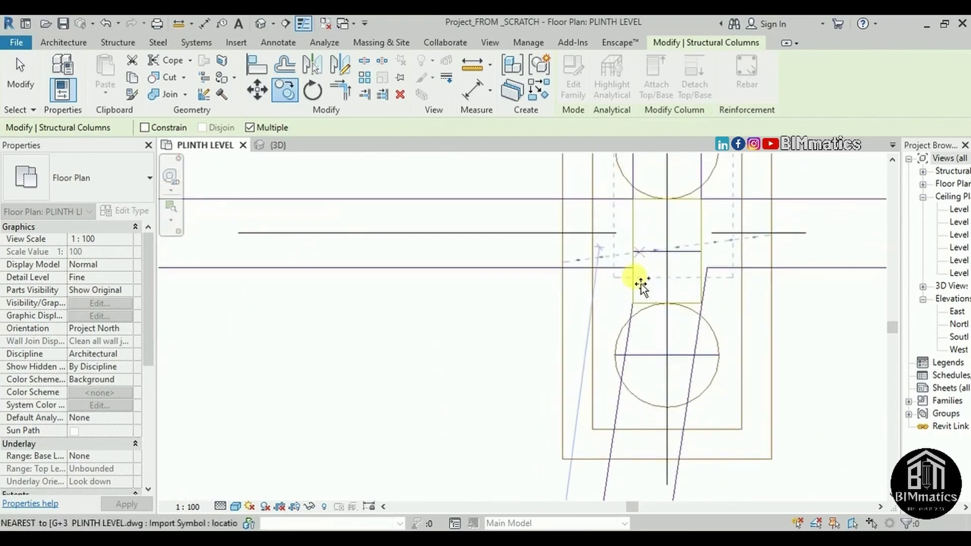
left_click(668, 299)
- Place another copy of the 350 x 230mm column on the outline at grids B and 3, and finish copying
scroll(731, 321, "down", 5)
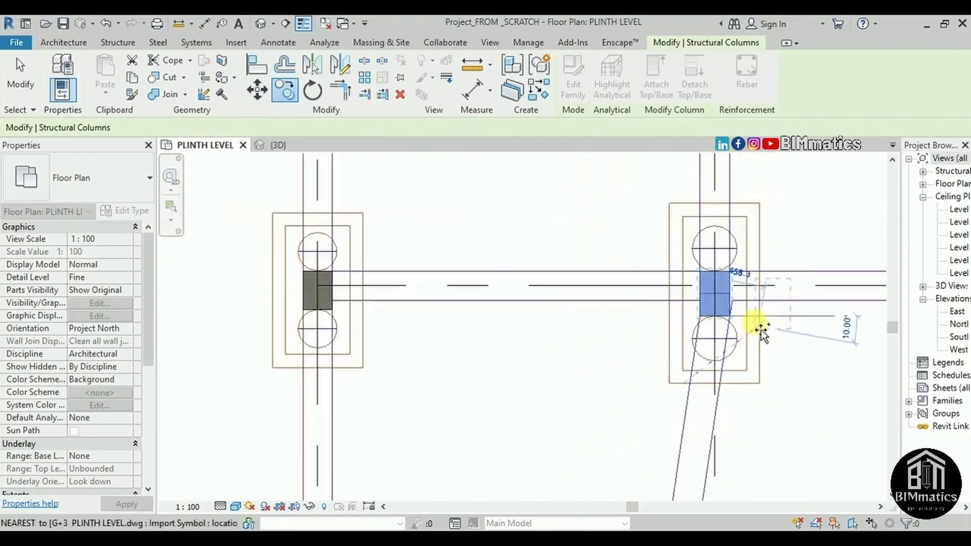
scroll(743, 217, "up", 5)
left_click(735, 265)
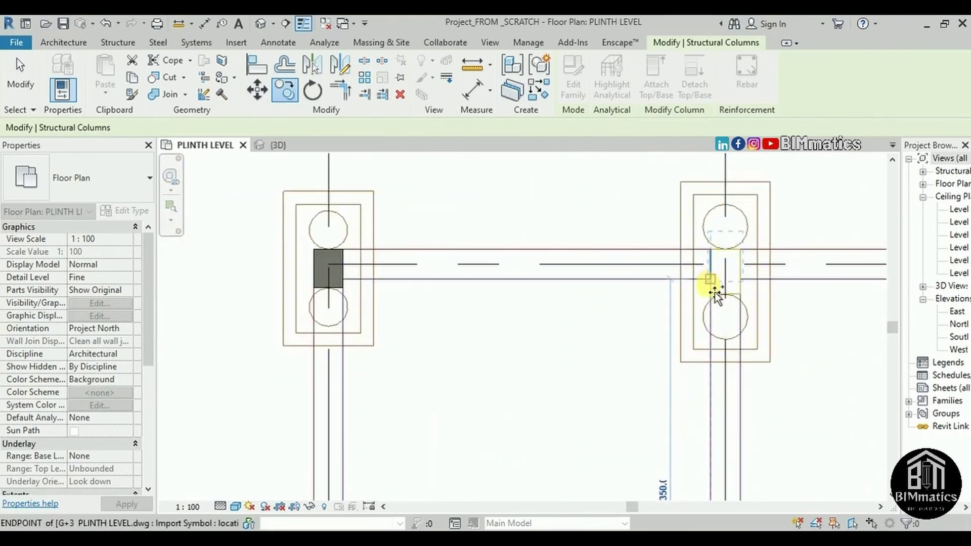
key("Escape")
- Check the column layout across the whole plinth level plan and from an angle in the 3D view
scroll(830, 303, "up", 5)
scroll(832, 305, "down", 6)
scroll(832, 305, "down", 4)
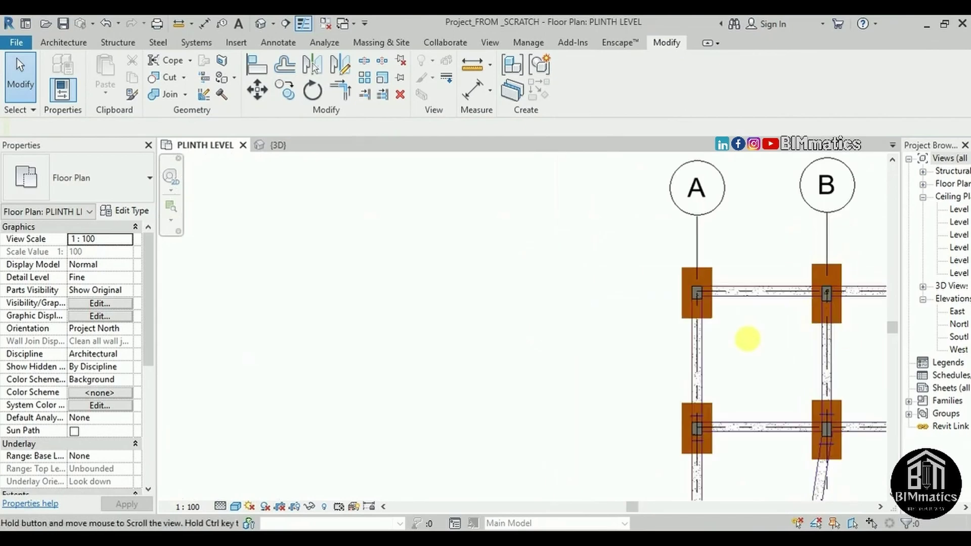
middle_click_drag(748, 335, 490, 279)
scroll(490, 279, "down", 2)
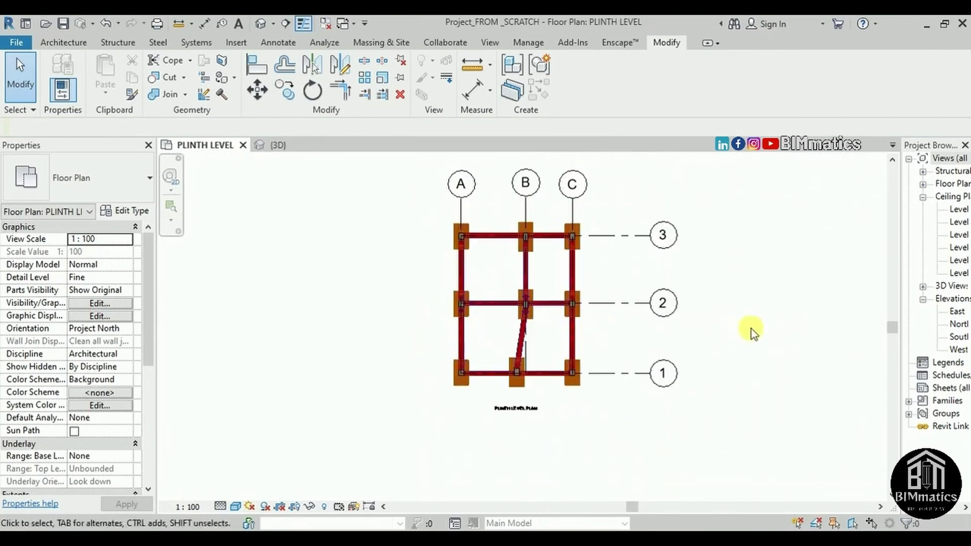
left_click(308, 147)
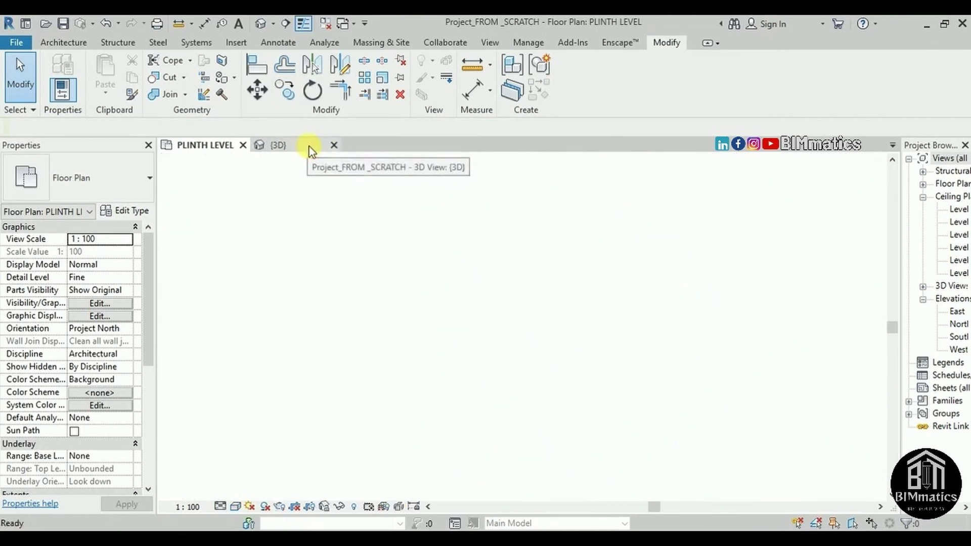
middle_click_drag(667, 261, 650, 281, "shift")
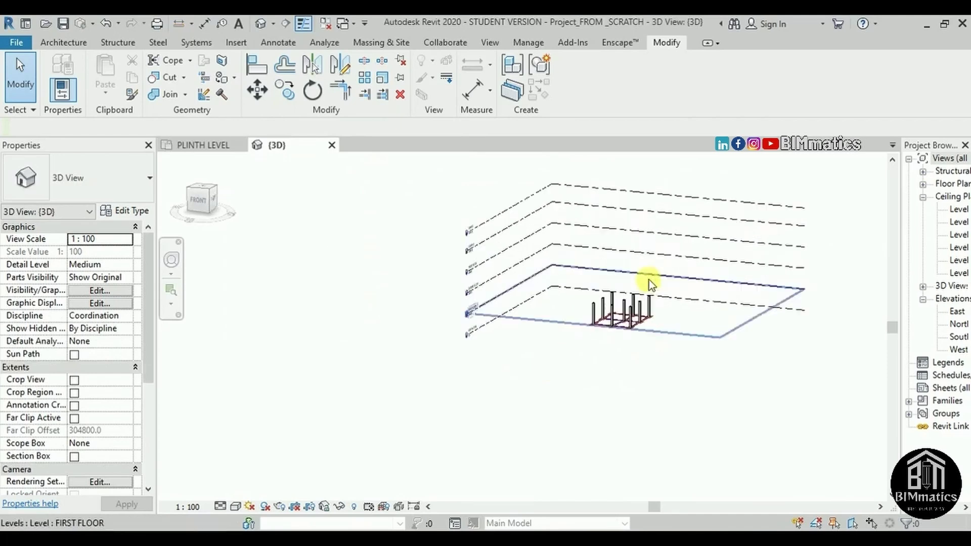
middle_click_drag(596, 347, 641, 354, "shift")
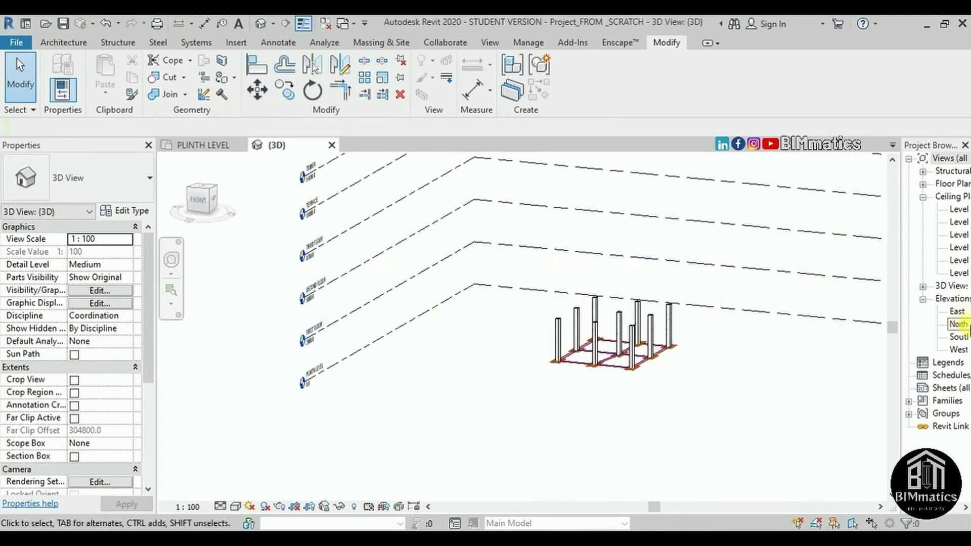
- Check the columns' vertical extent against the plinth level and first floor in the East elevation, and view them from another angle in 3D
double_click(957, 311)
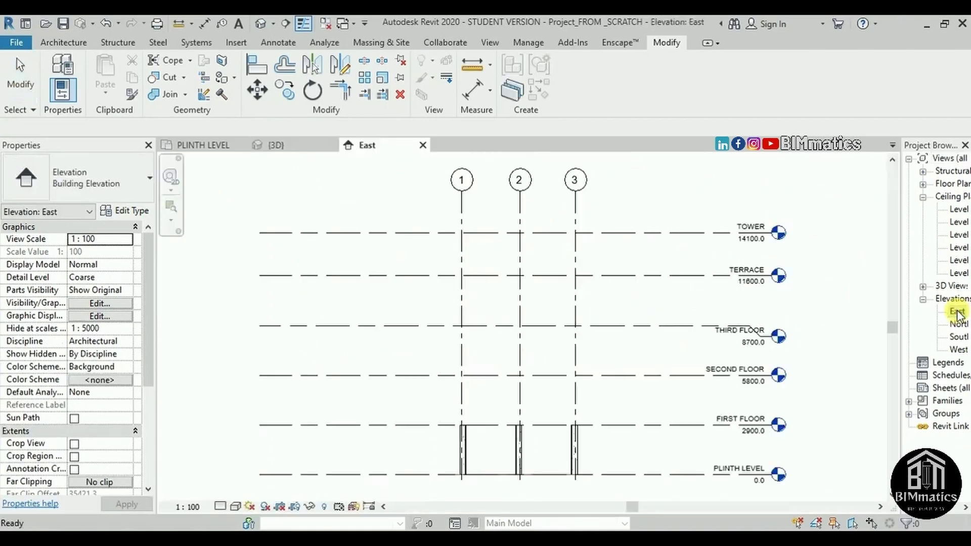
scroll(571, 374, "up", 5)
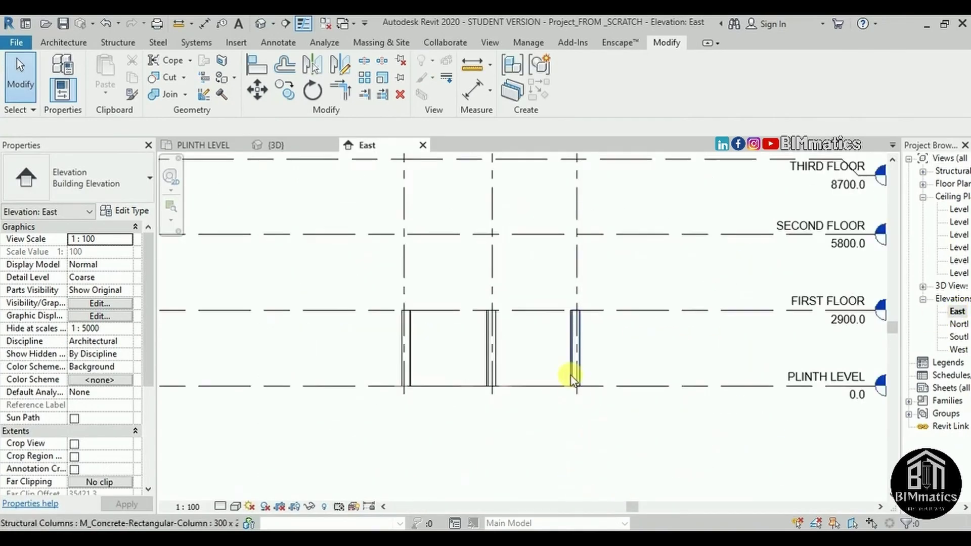
scroll(561, 364, "down", 2)
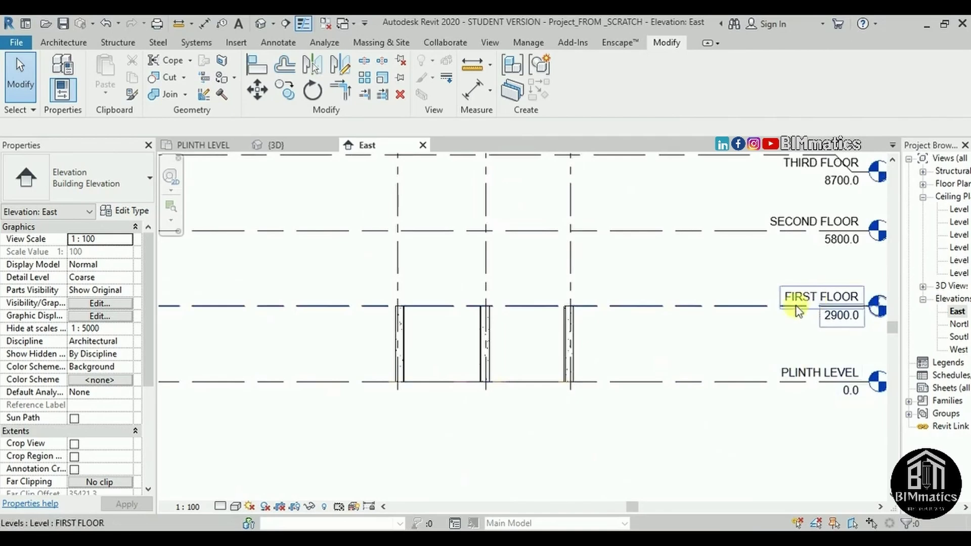
scroll(556, 367, "down", 1)
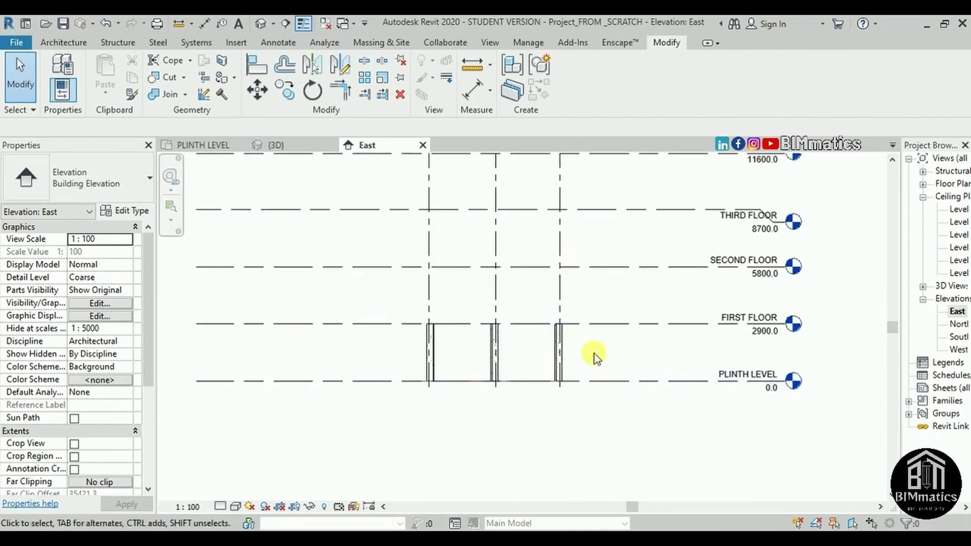
left_click(298, 147)
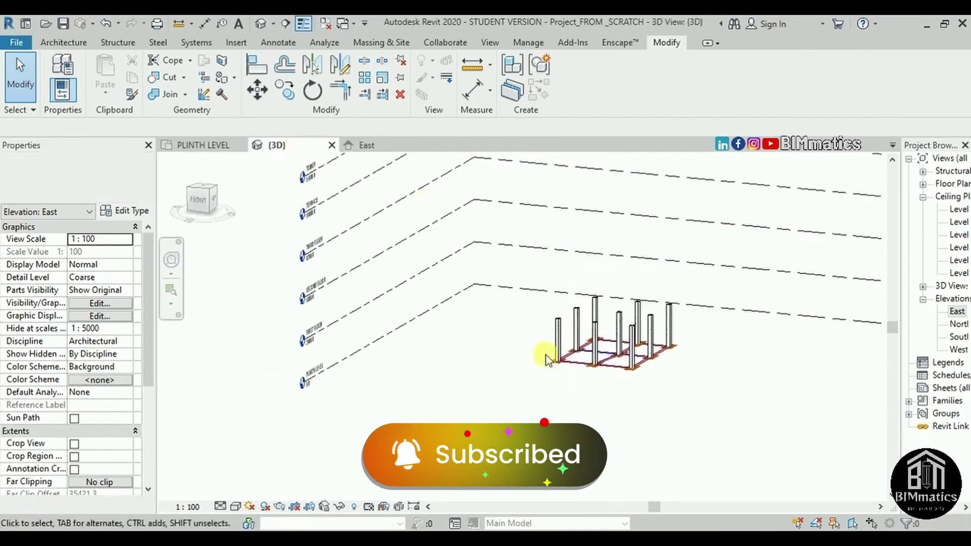
middle_click_drag(546, 354, 576, 410, "shift")
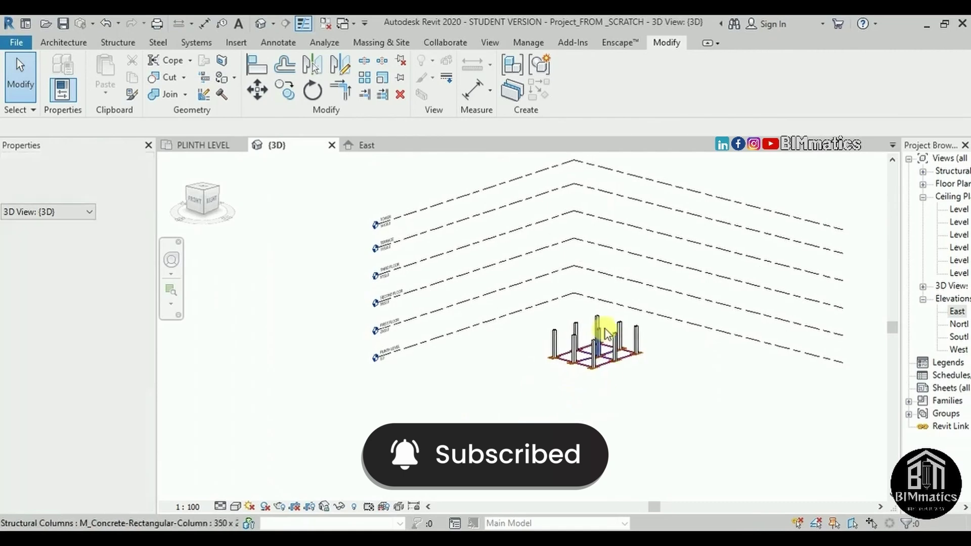